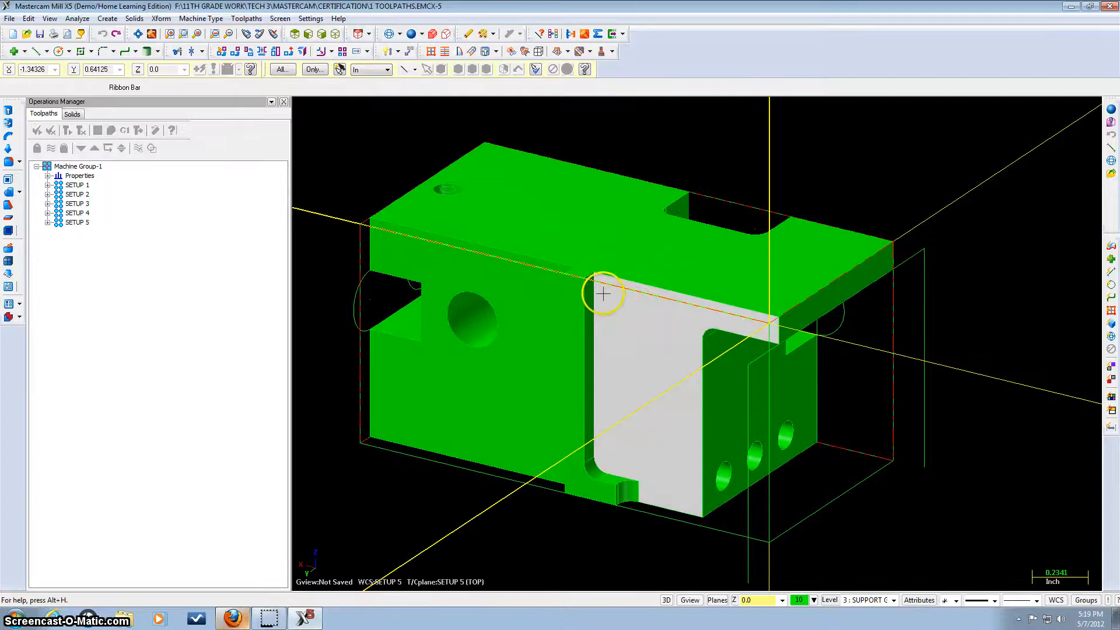
Make the SETUP 6 view the current work coordinate system, tool plane and construction plane
mouse_move(461, 514)
middle_mouse_down()
mouse_move(475, 519)
mouse_move(455, 526)
middle_mouse_up()
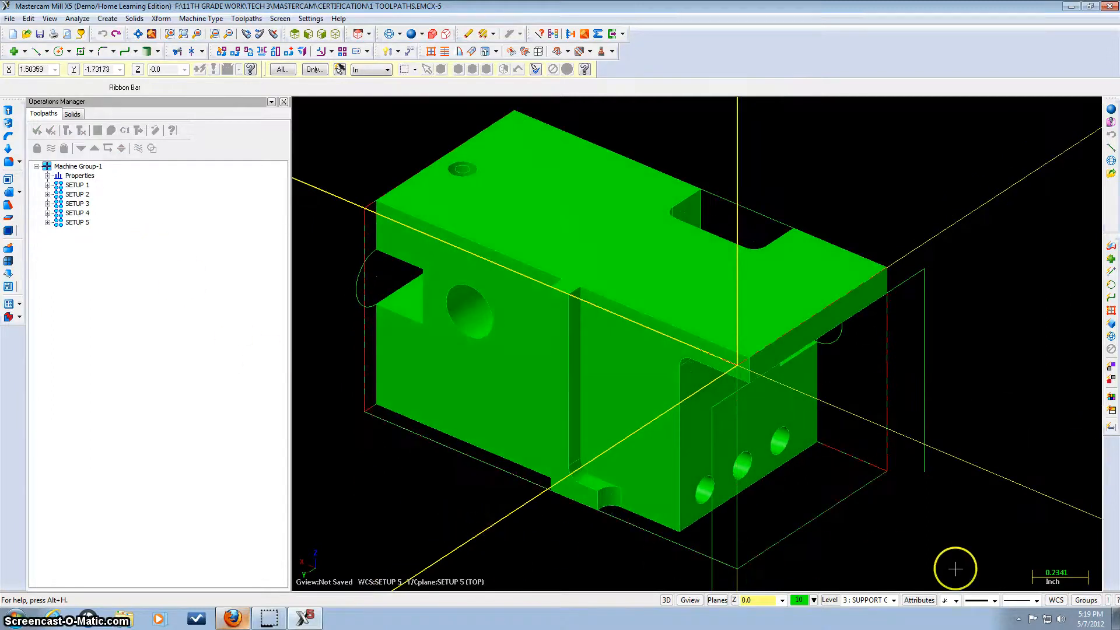
left_click(1056, 600)
left_click(1045, 538)
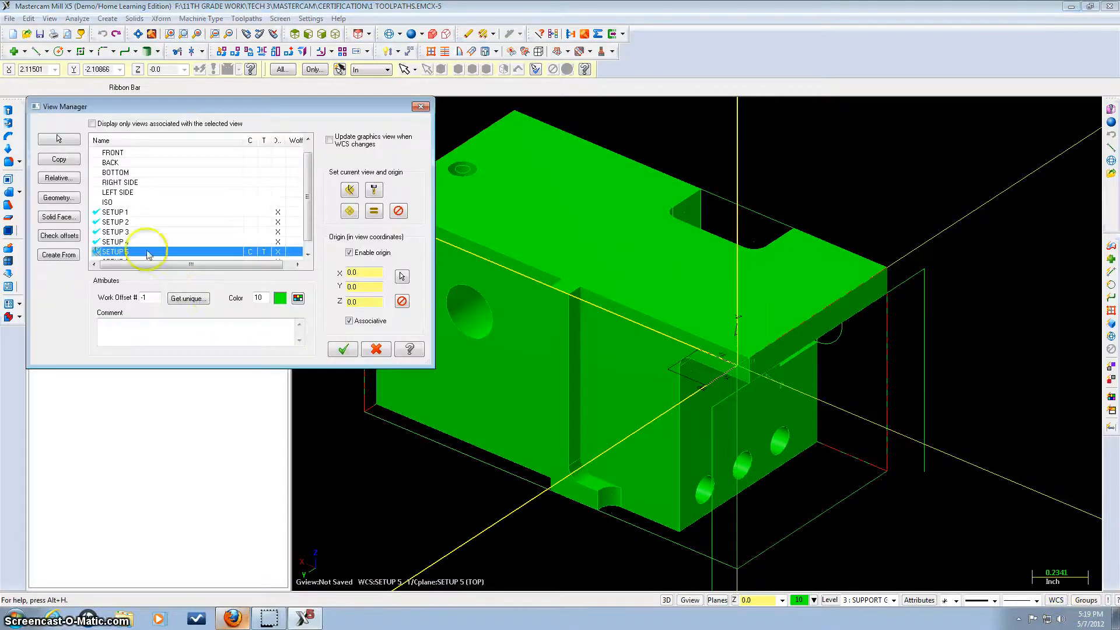
scroll(310, 221, "down", 1)
left_click(122, 252)
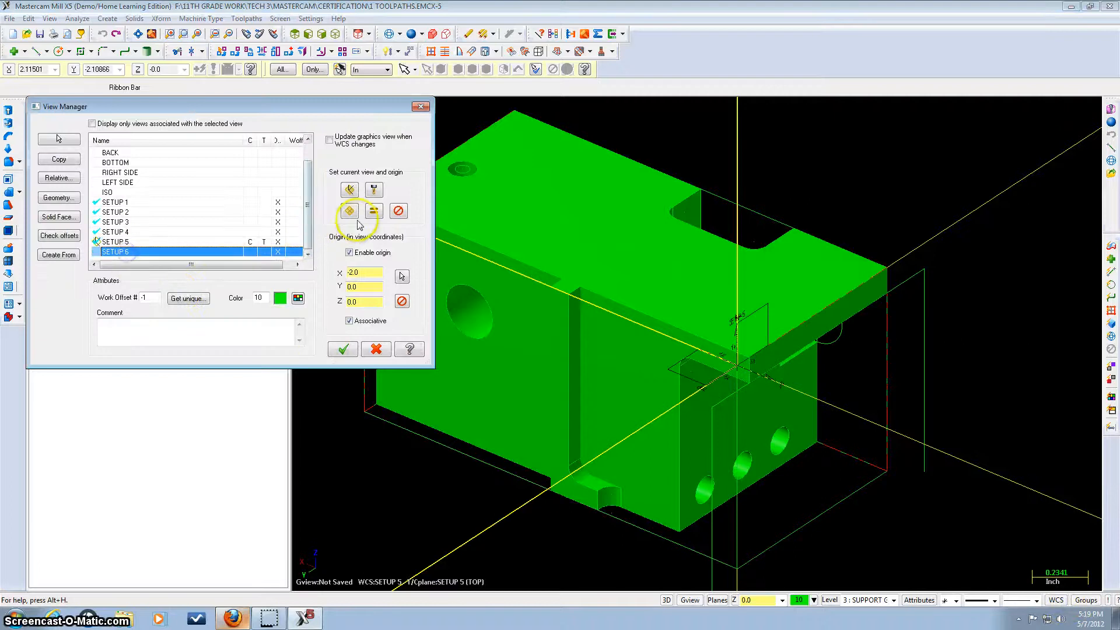
left_click(343, 349)
left_click(324, 336)
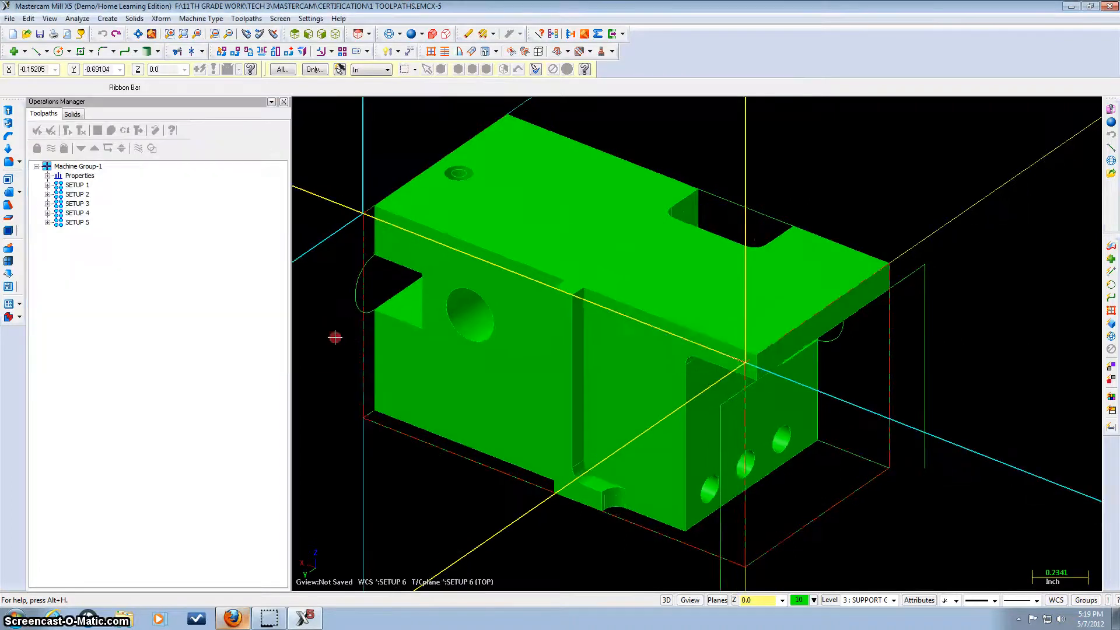
Add a new toolpath group named SETUP 6 under Machine Group-1
right_click(77, 166)
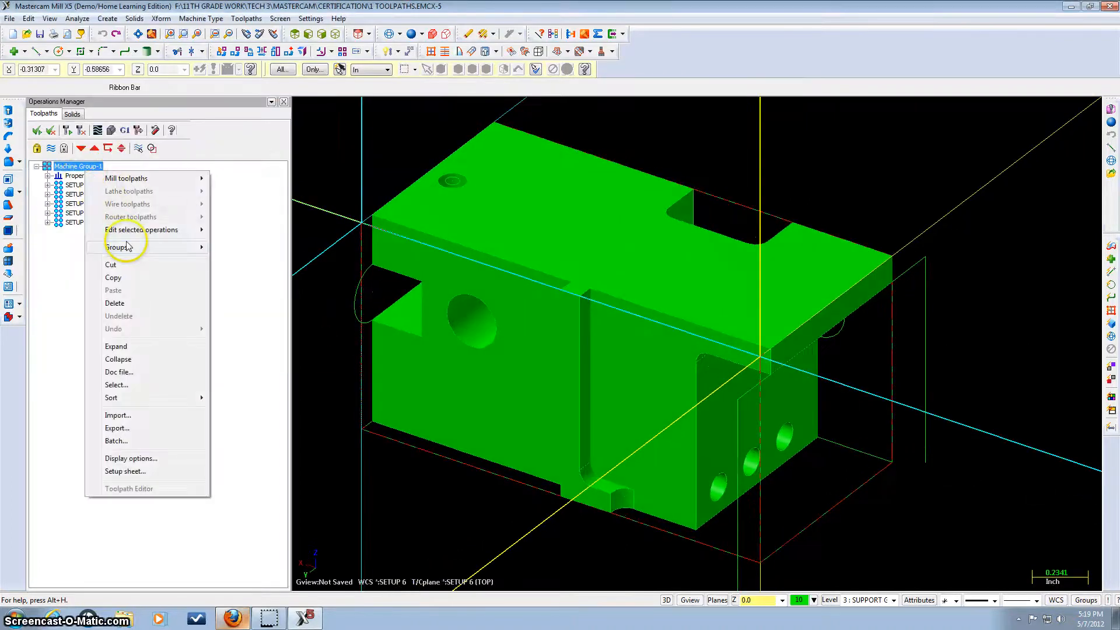
mouse_move(127, 249)
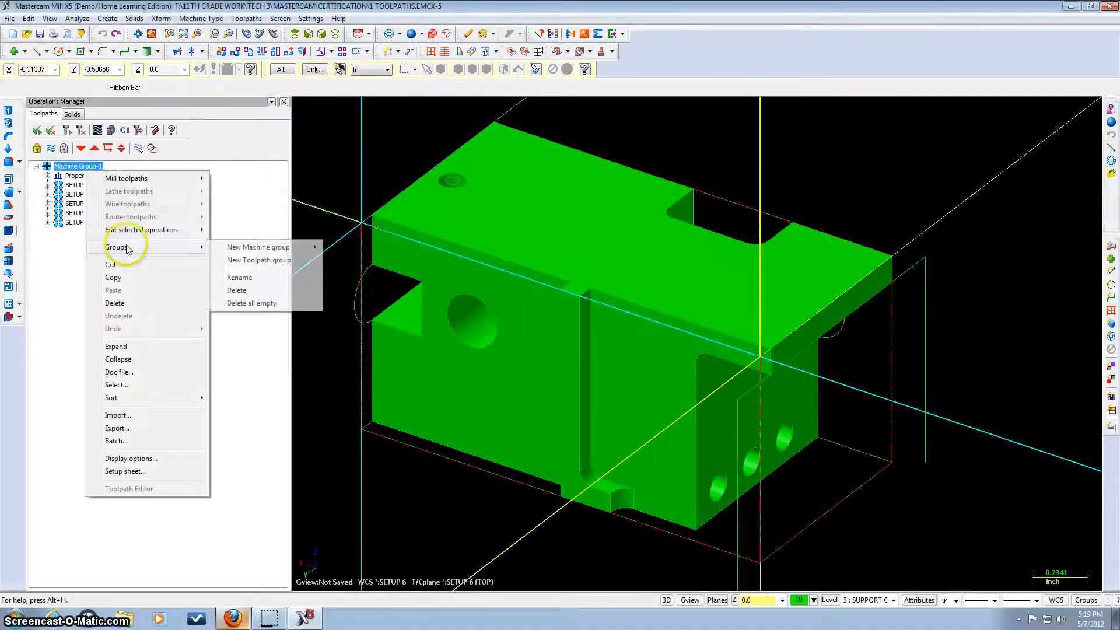
left_click(238, 261)
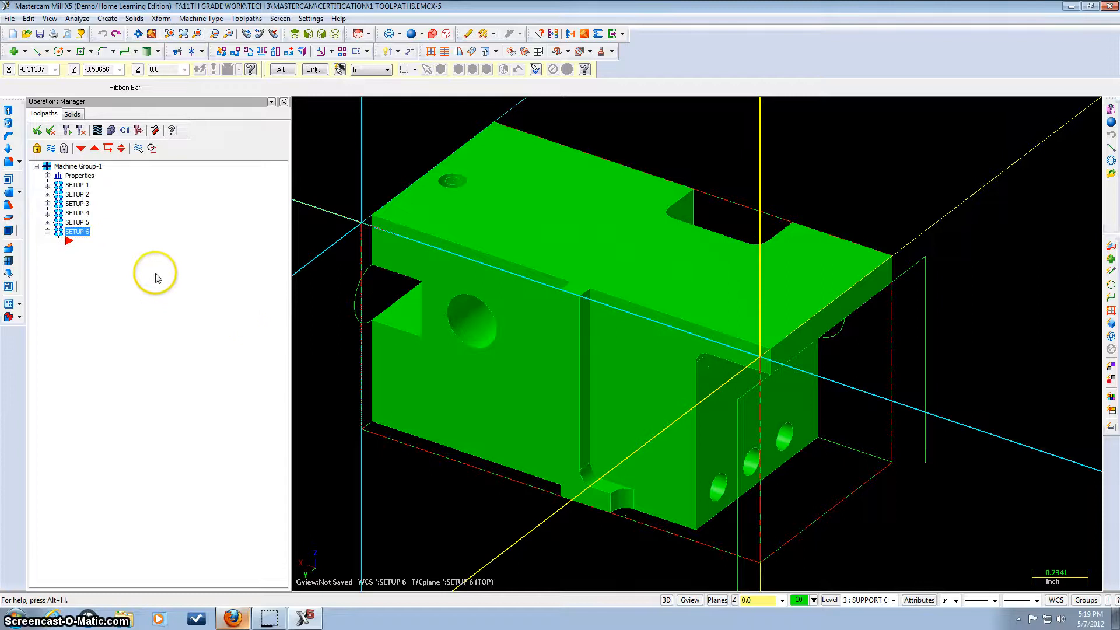
Read the Setup 6 left-pocket instructions in the Firefox document, and display the part as wireframe in Mastercam
middle_click_drag(358, 270, 368, 305)
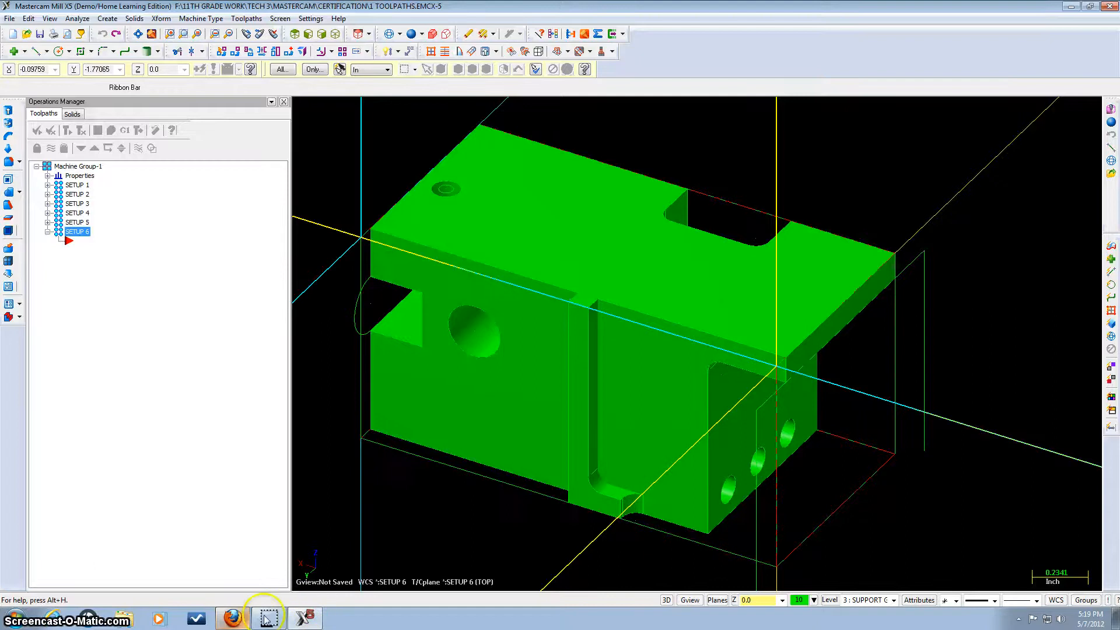
left_click(233, 619)
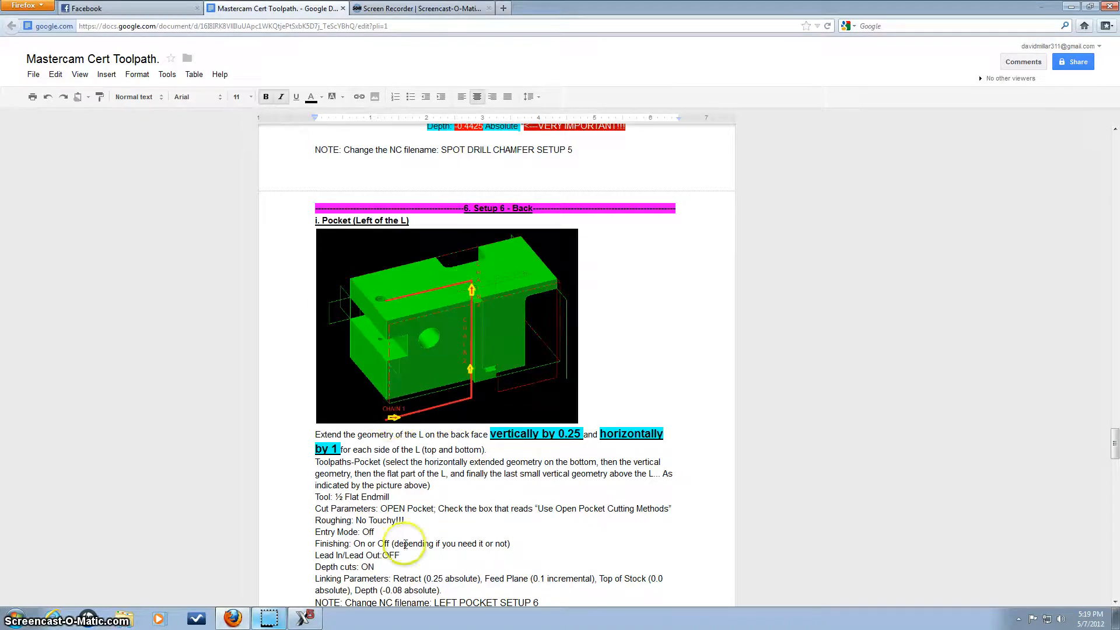
left_click(301, 618)
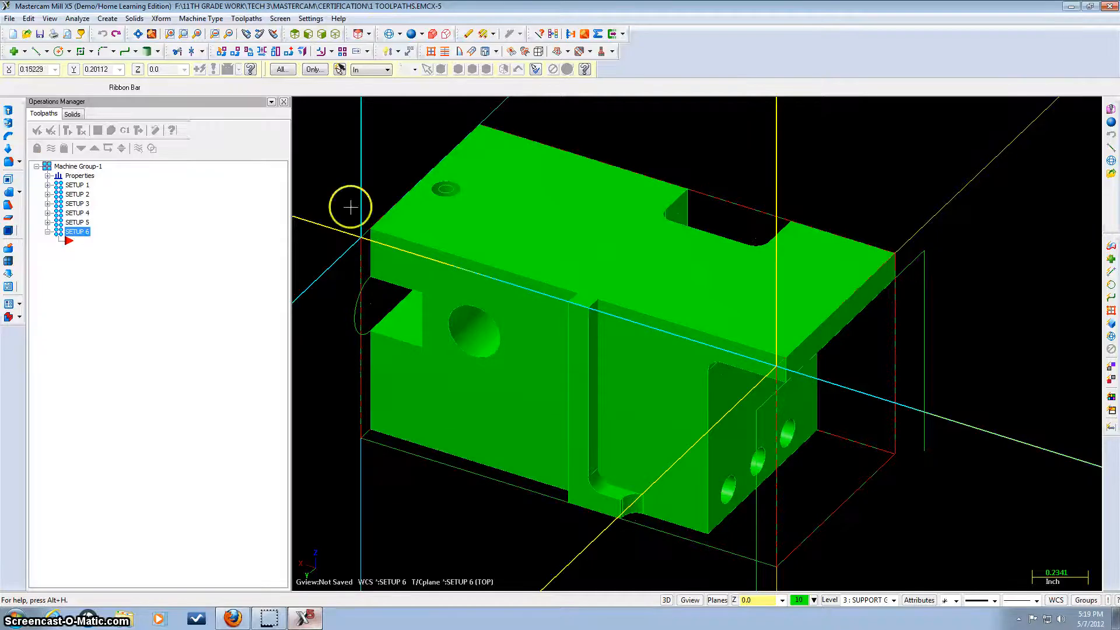
left_click(389, 35)
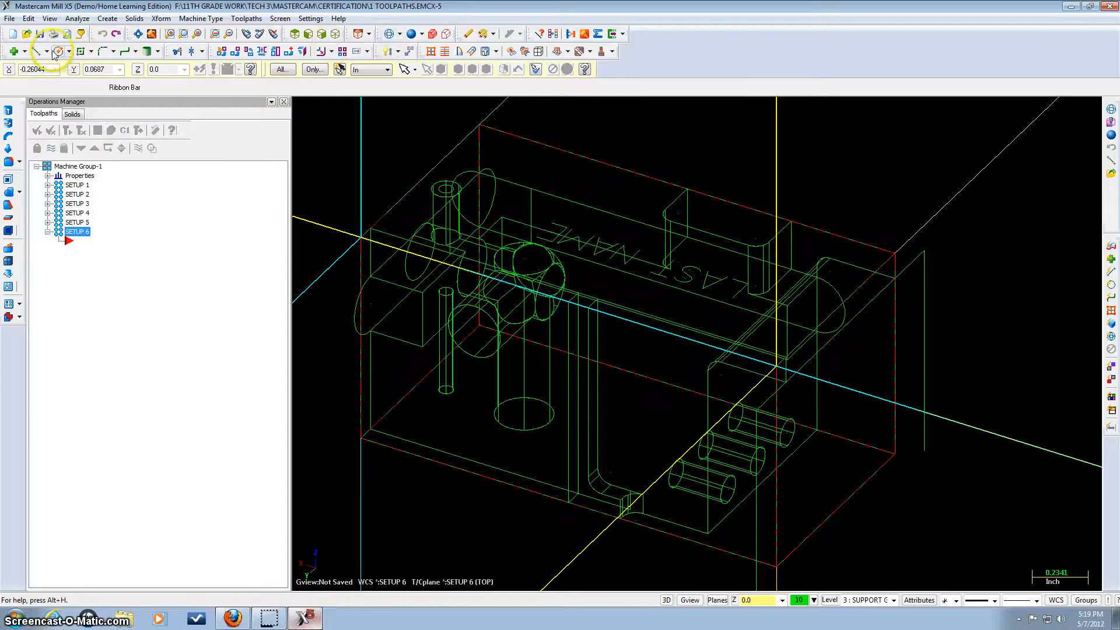
Draw a vertical line 0.25 long upward from the top endpoint of the L's left edge on the back face
left_click(34, 51)
scroll(590, 286, "up", 5)
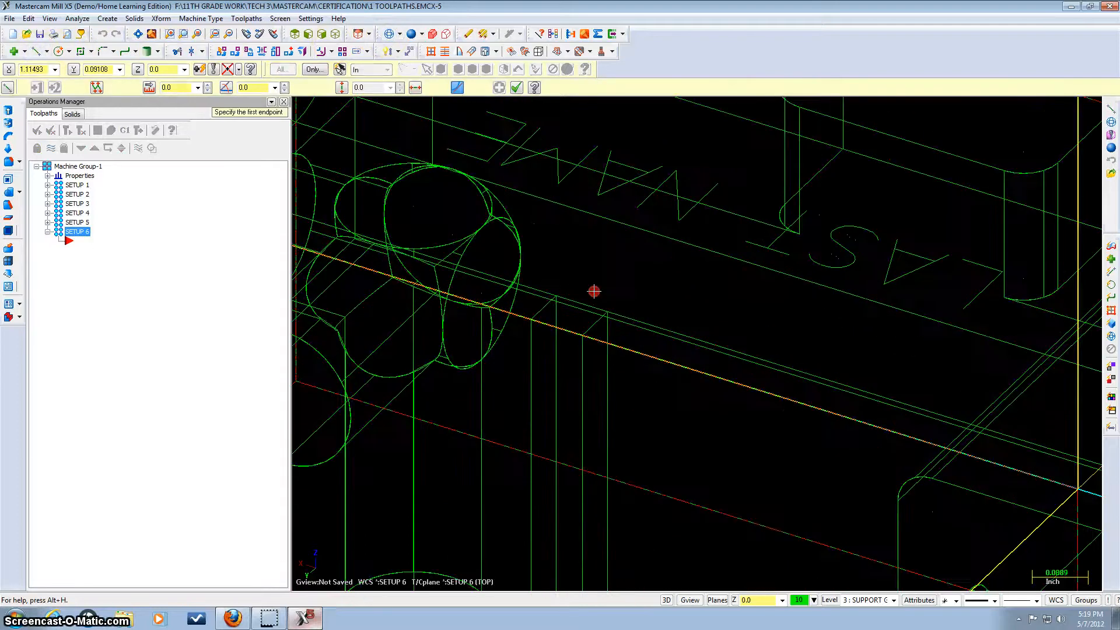
left_click(550, 349)
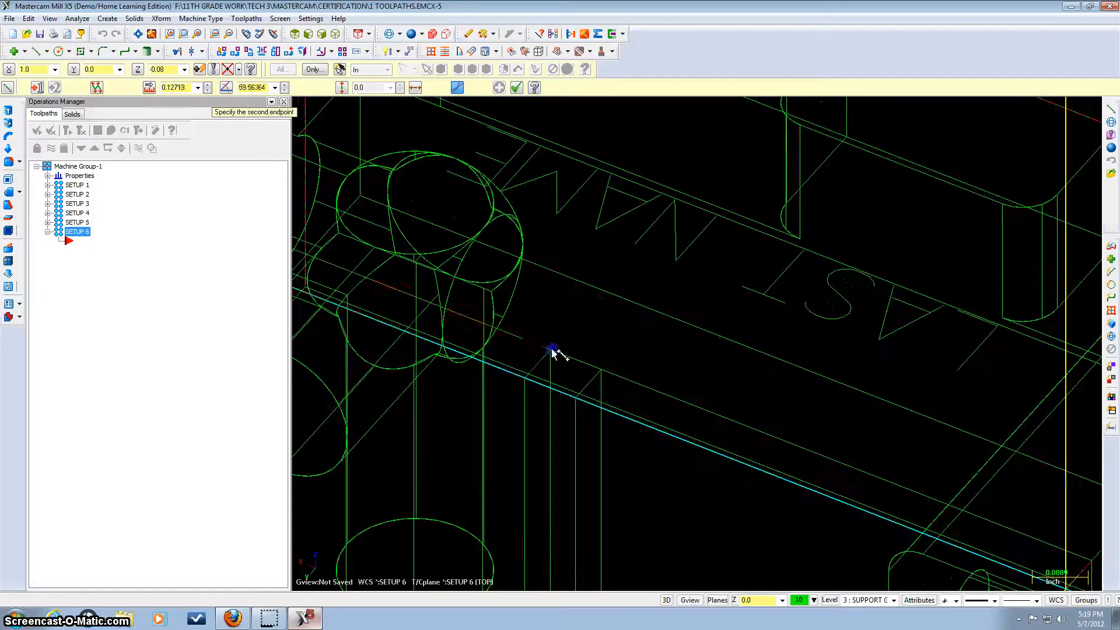
left_click(342, 87)
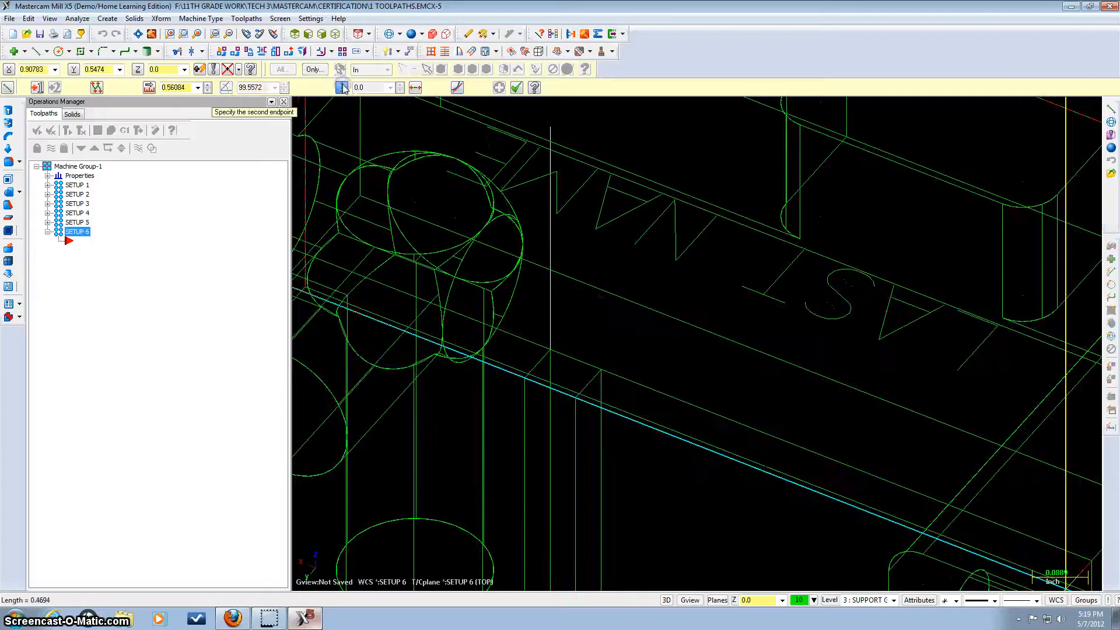
left_click(571, 325)
left_click(198, 87)
left_click(186, 99)
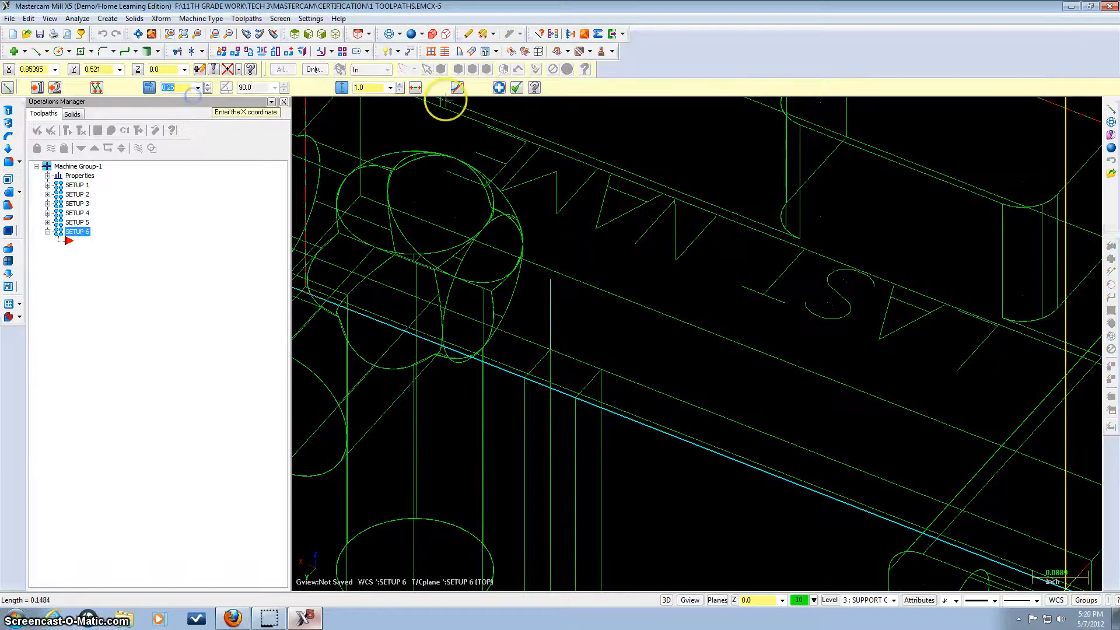
left_click(499, 88)
Draw a vertical line 0.25 long downward from the bottom endpoint of the L's left edge
scroll(586, 324, "down", 4)
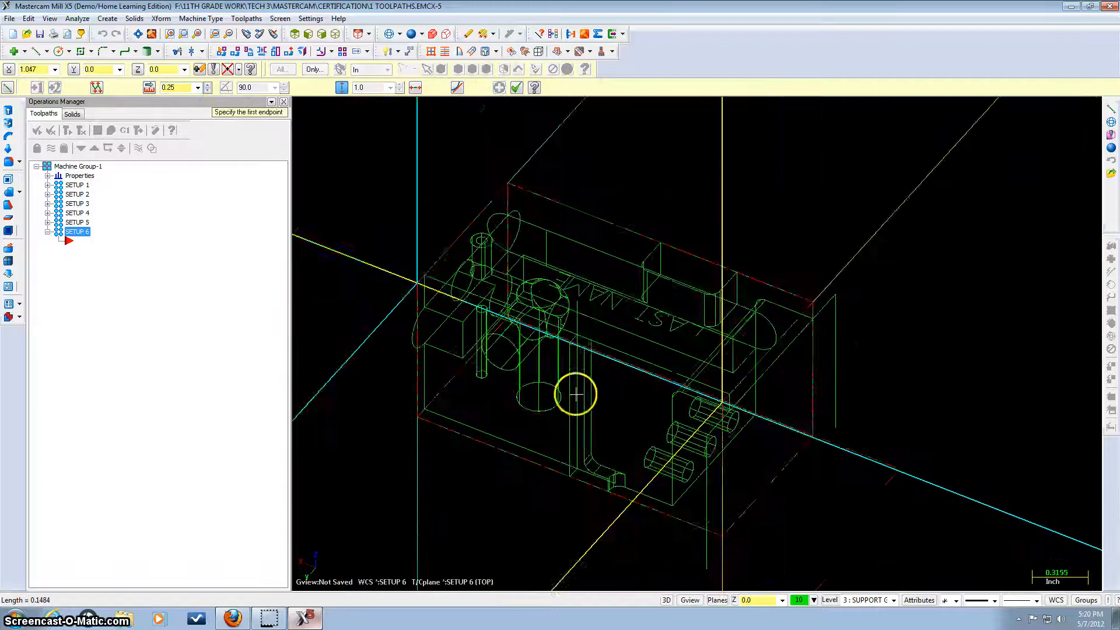
scroll(592, 472, "up", 5)
scroll(584, 503, "up", 1)
left_click(580, 500)
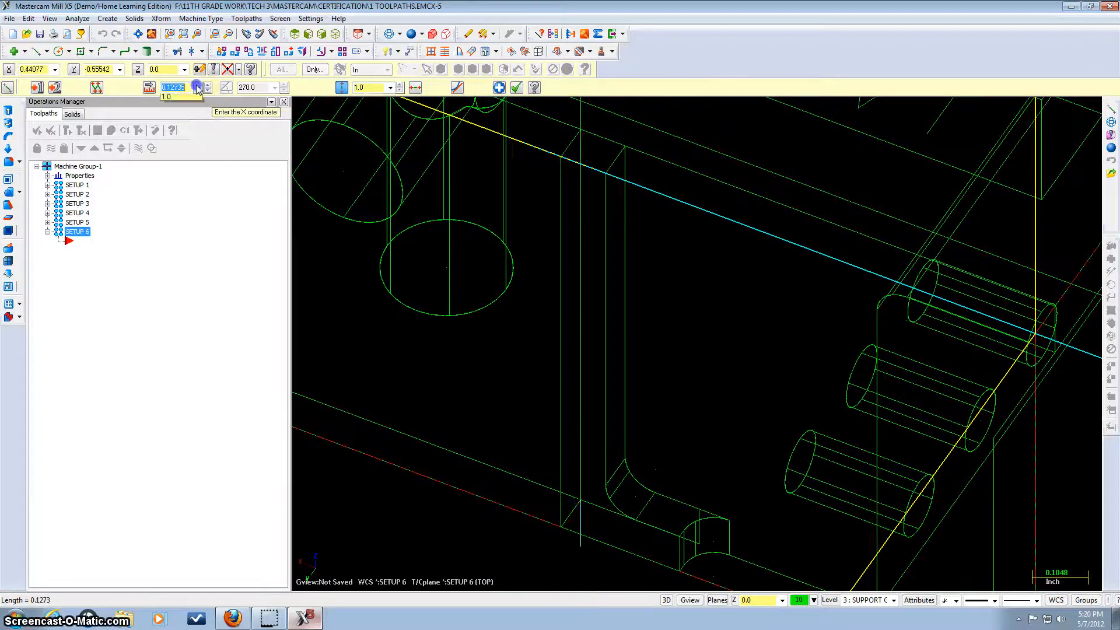
left_click(500, 89)
Draw a horizontal line 1.0 long from the free end of the lower vertical extension, heading away from the L
scroll(490, 179, "down", 4)
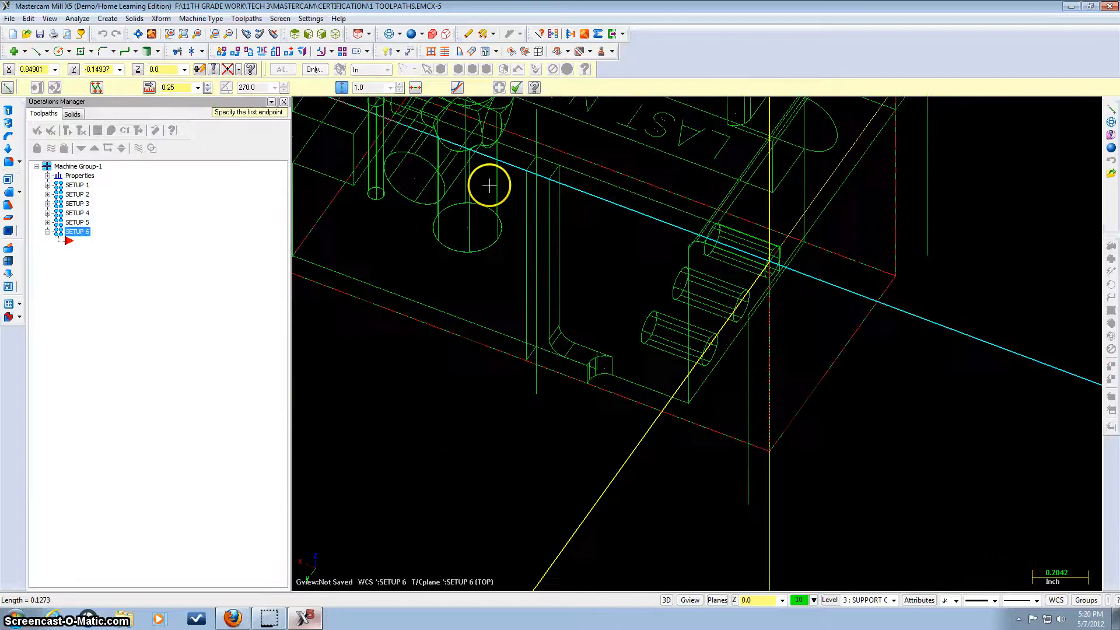
left_click(415, 89)
left_click(570, 409)
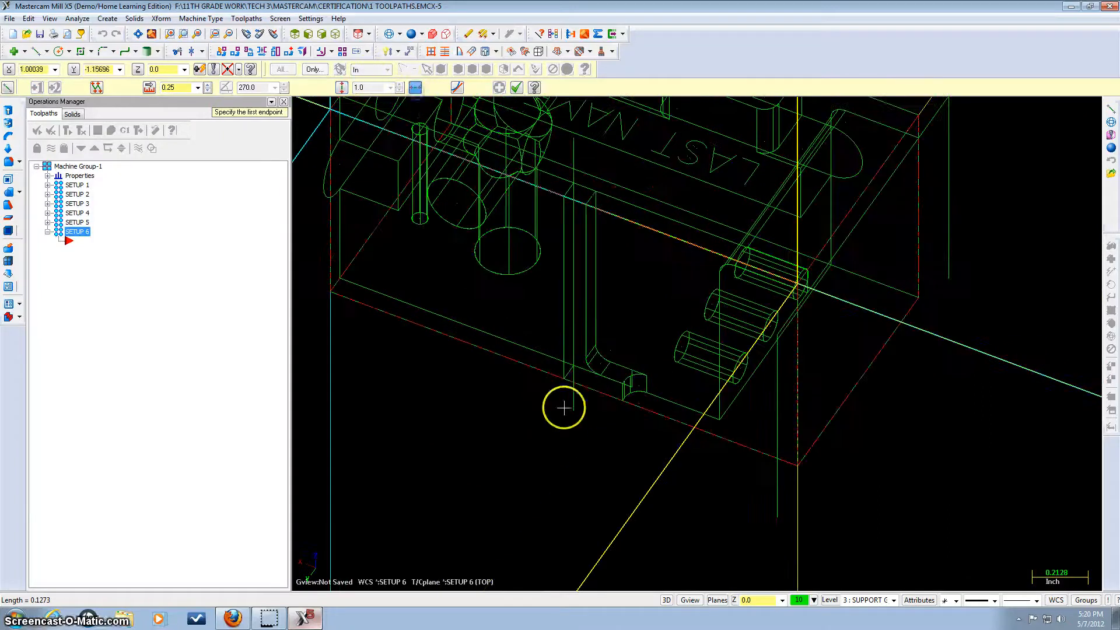
left_click(380, 392)
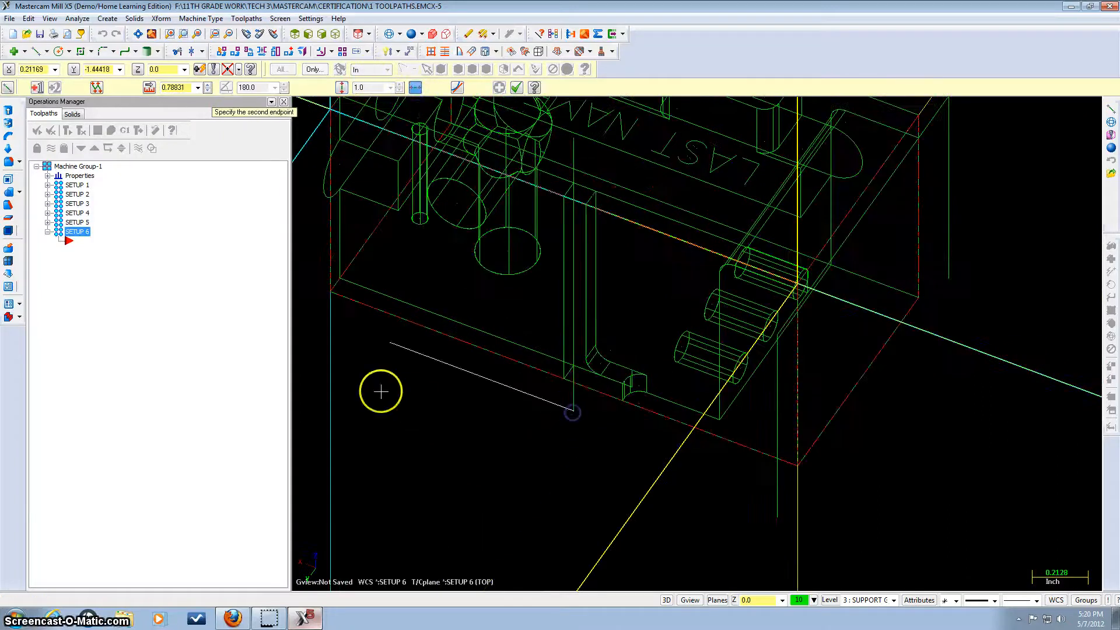
left_click(197, 87)
left_click(193, 114)
left_click(501, 88)
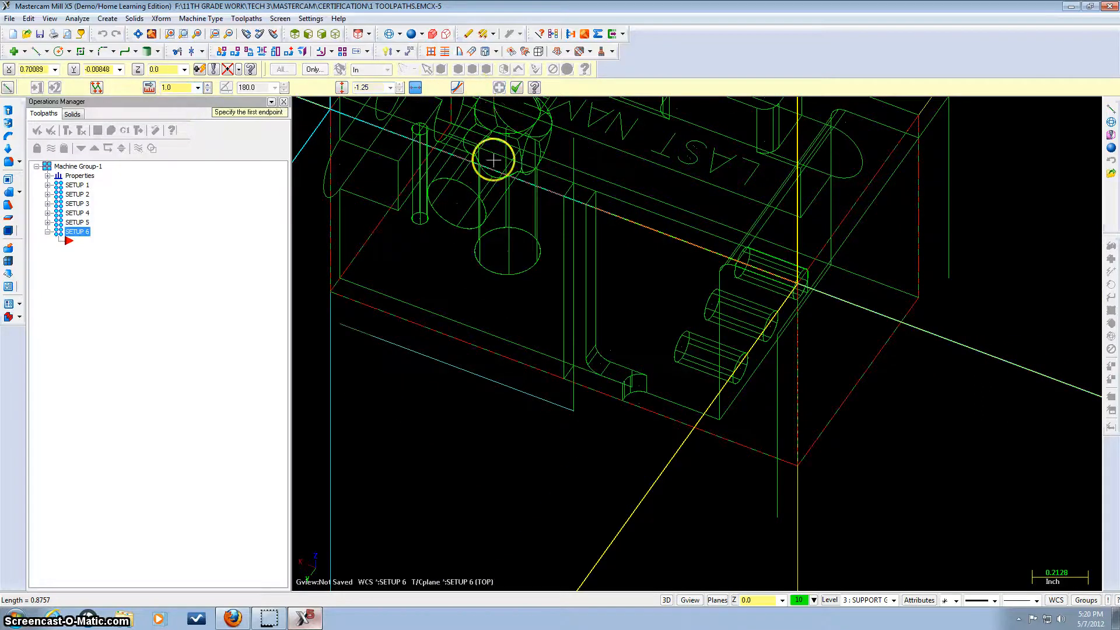
Draw a horizontal line 1.0 long from the free end of the upper vertical extension and finish the line command
scroll(485, 146, "down", 2)
left_click(580, 175)
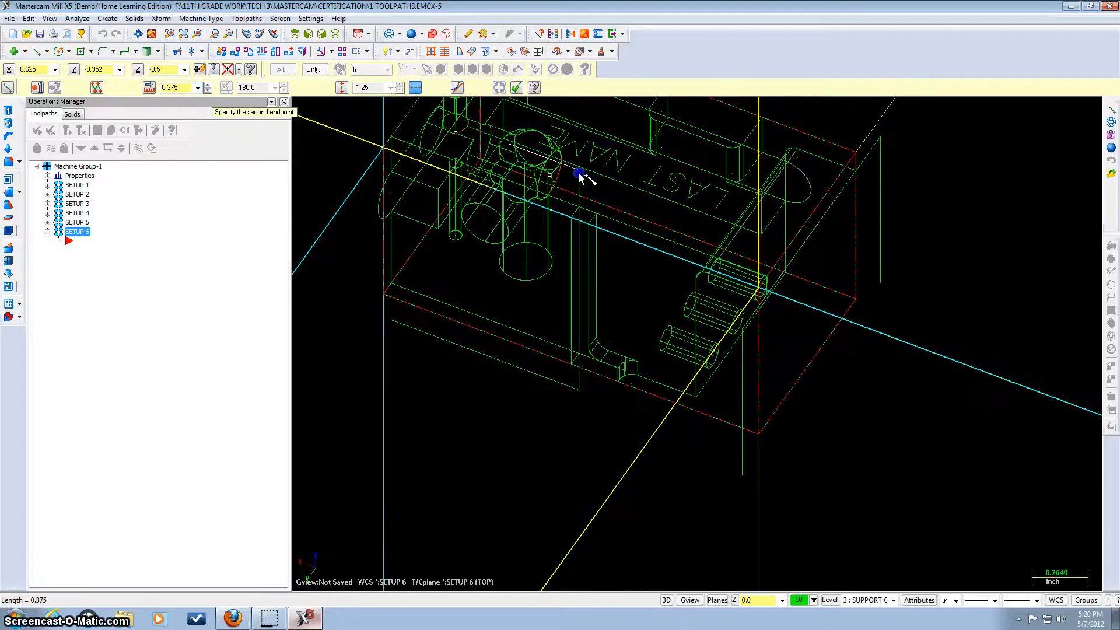
left_click(368, 126)
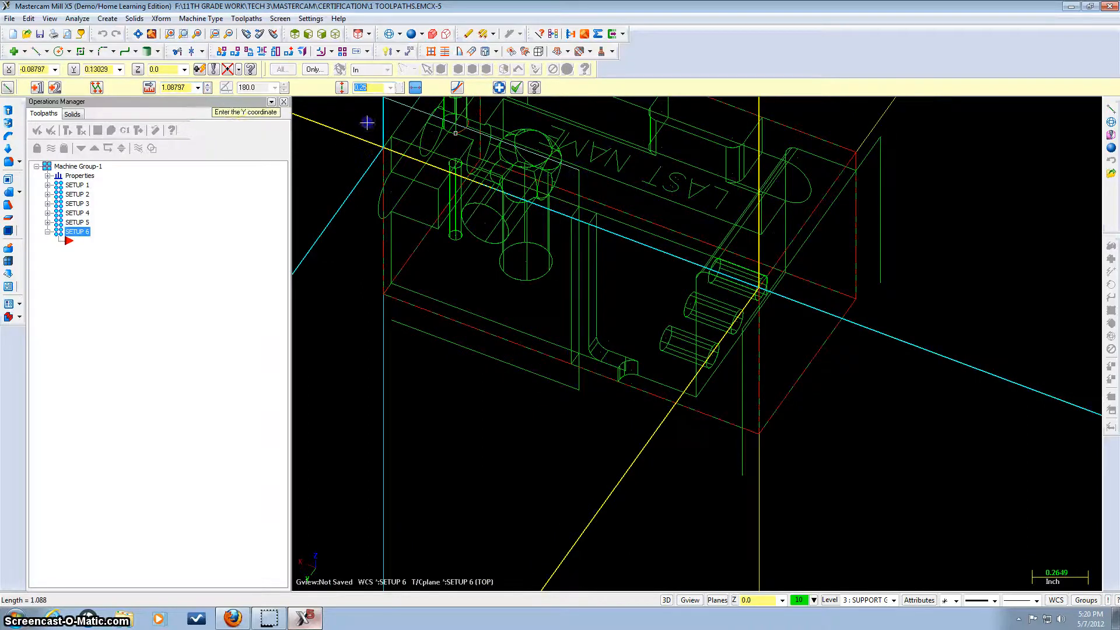
left_click(197, 87)
left_click(193, 114)
left_click(499, 87)
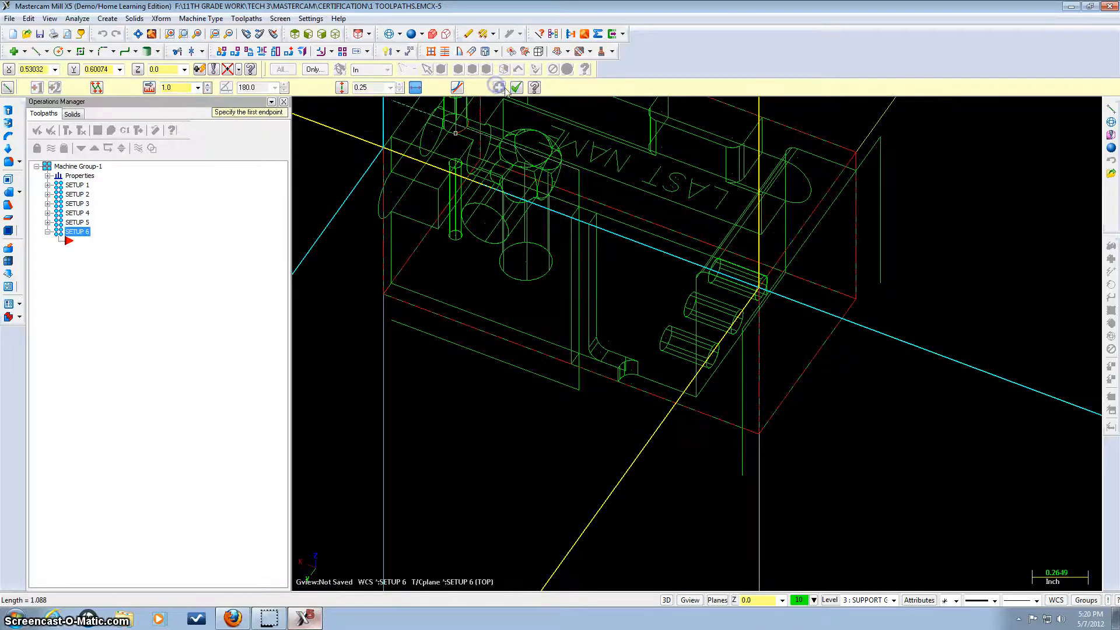
left_click(516, 88)
Create a Pocket toolpath and chain the lower horizontal line, the vertical edge and the upper horizontal line, following the Firefox document's picture
mouse_move(518, 145)
middle_mouse_down()
mouse_move(430, 123)
mouse_move(379, 130)
mouse_move(508, 155)
mouse_move(518, 146)
middle_mouse_up()
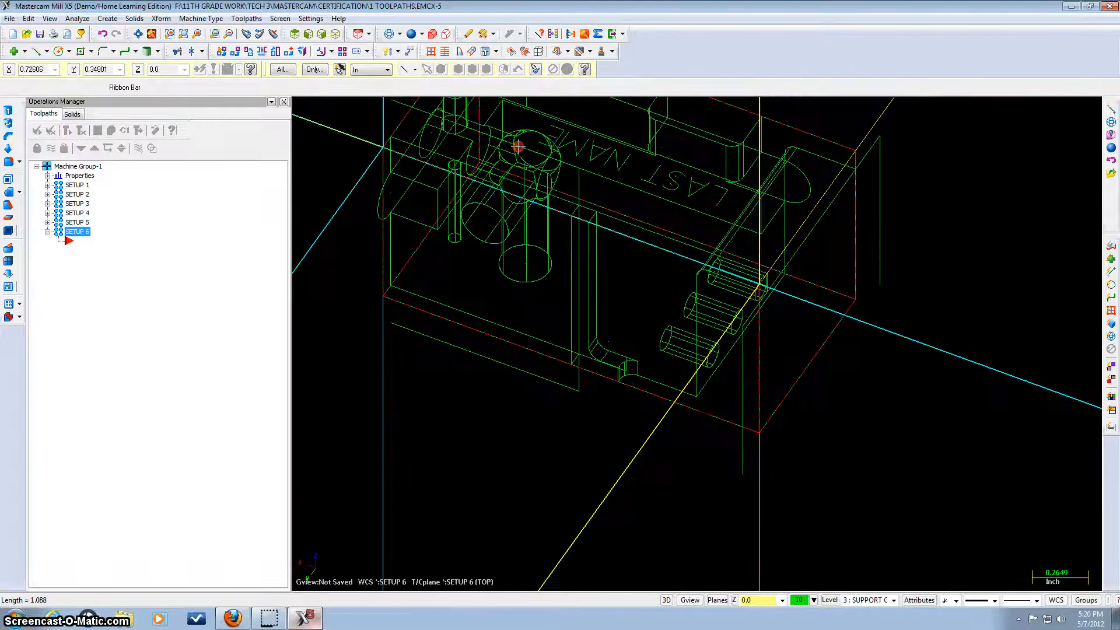
middle_click_drag(523, 187, 530, 116)
scroll(552, 110, "up", 3)
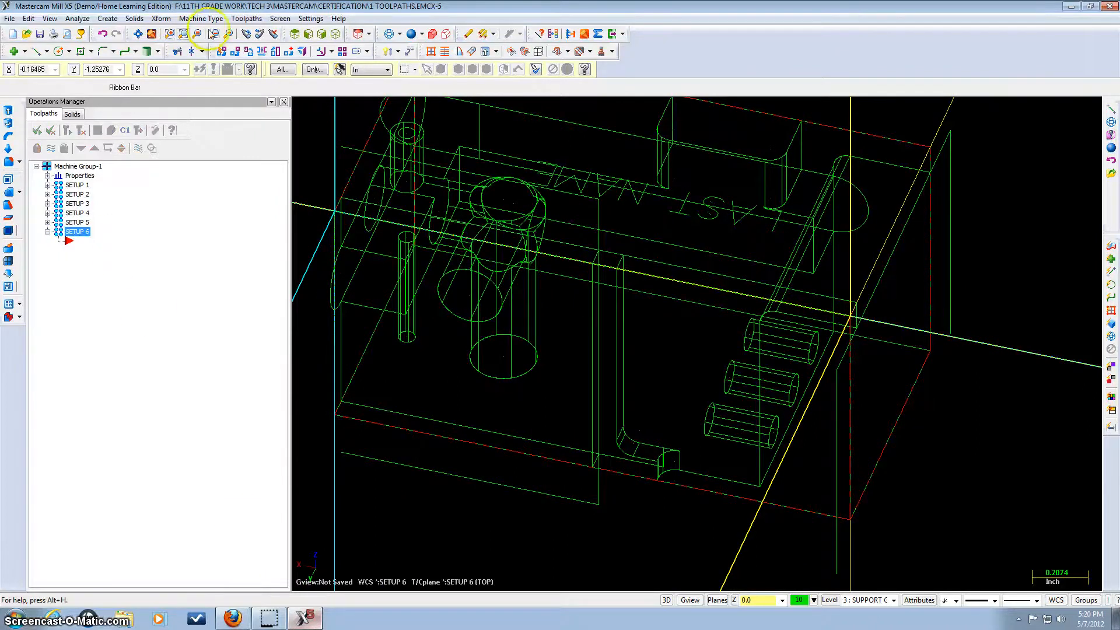
left_click(246, 18)
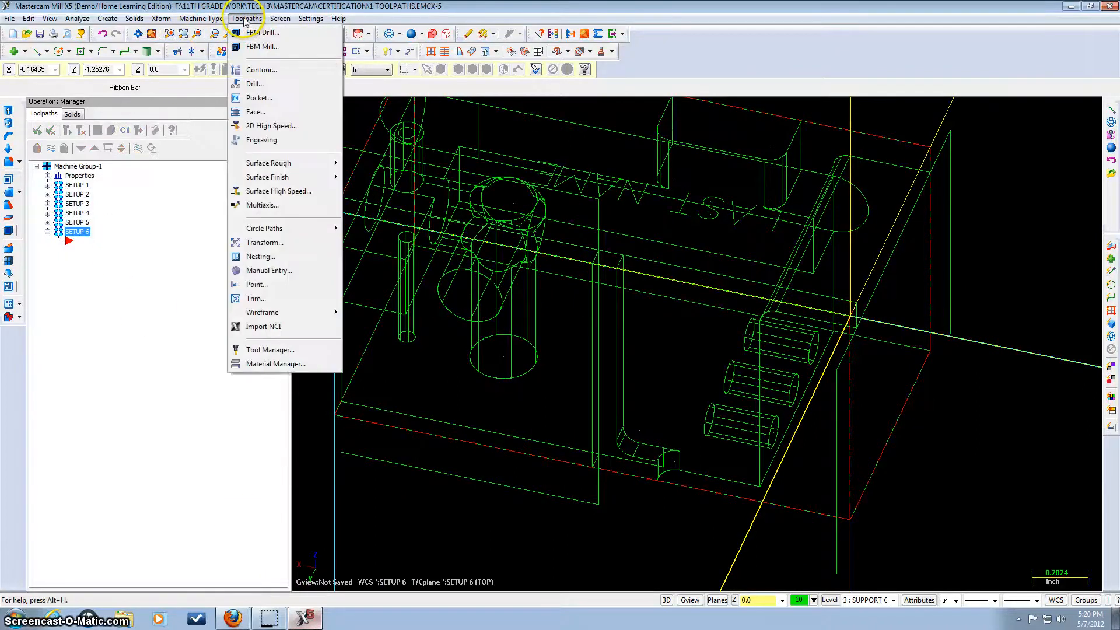
left_click(277, 97)
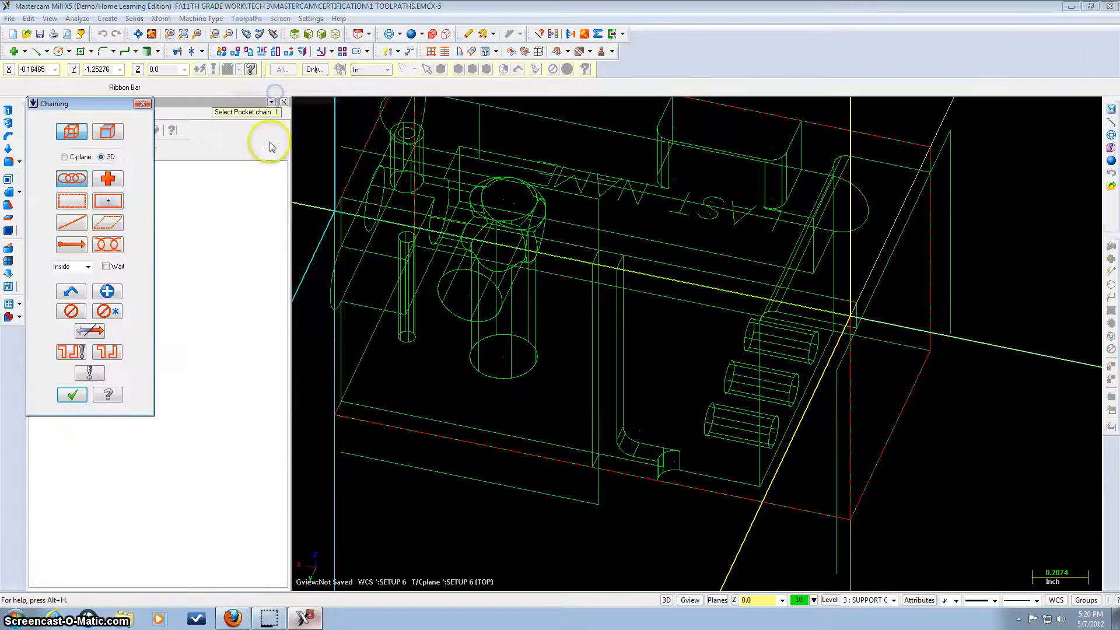
left_click(234, 619)
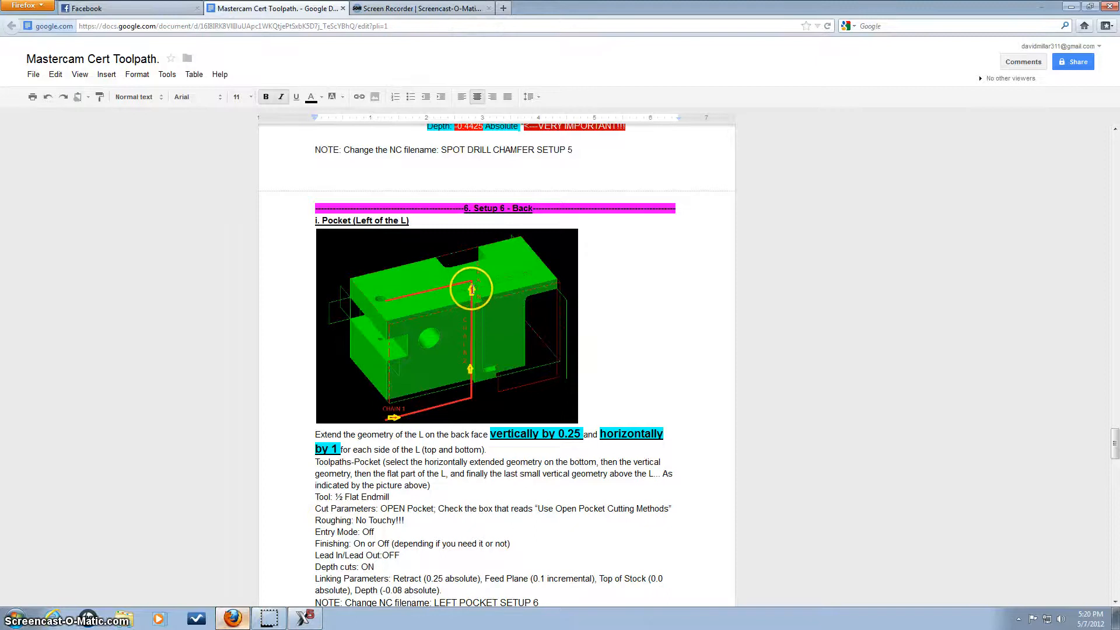
left_click(298, 617)
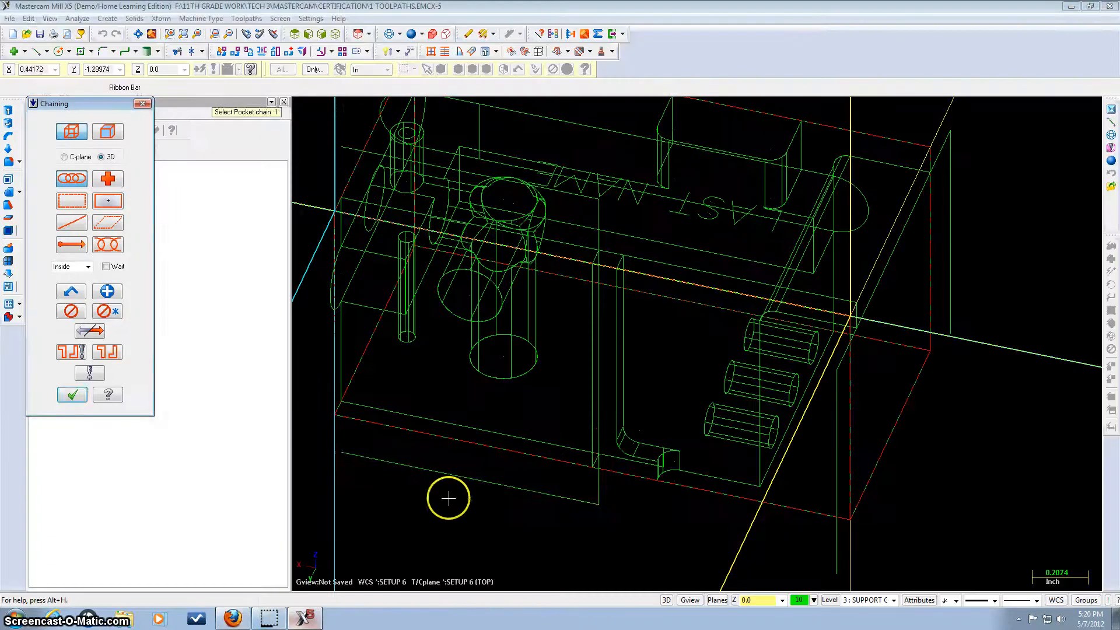
left_click(450, 472)
middle_click_drag(576, 424, 482, 428)
left_click(664, 425)
left_click(669, 275)
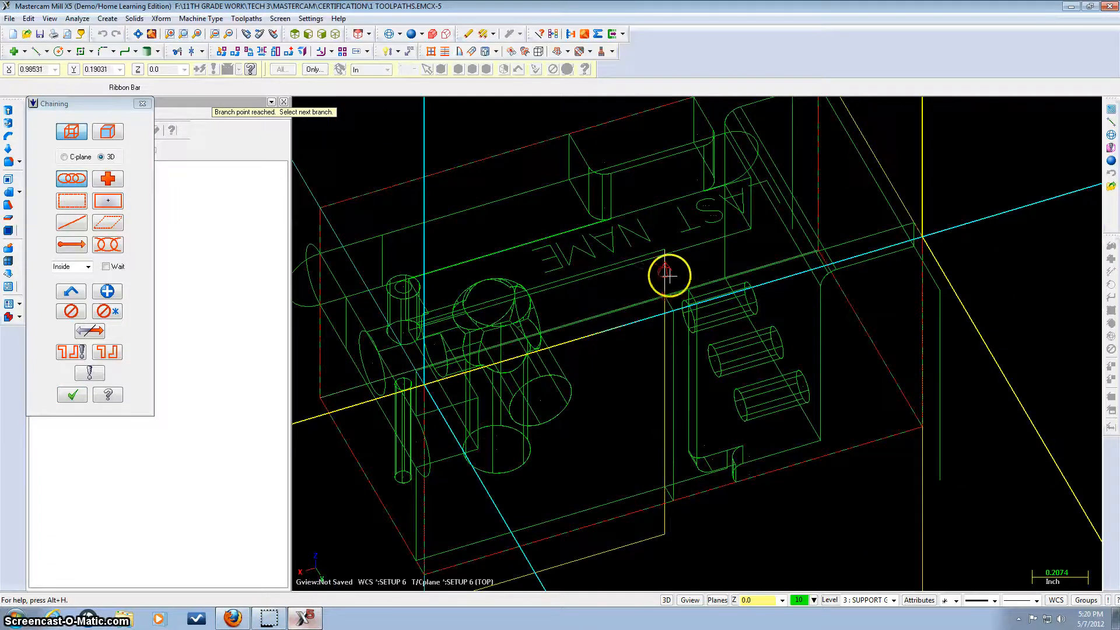
middle_click_drag(615, 362, 642, 381)
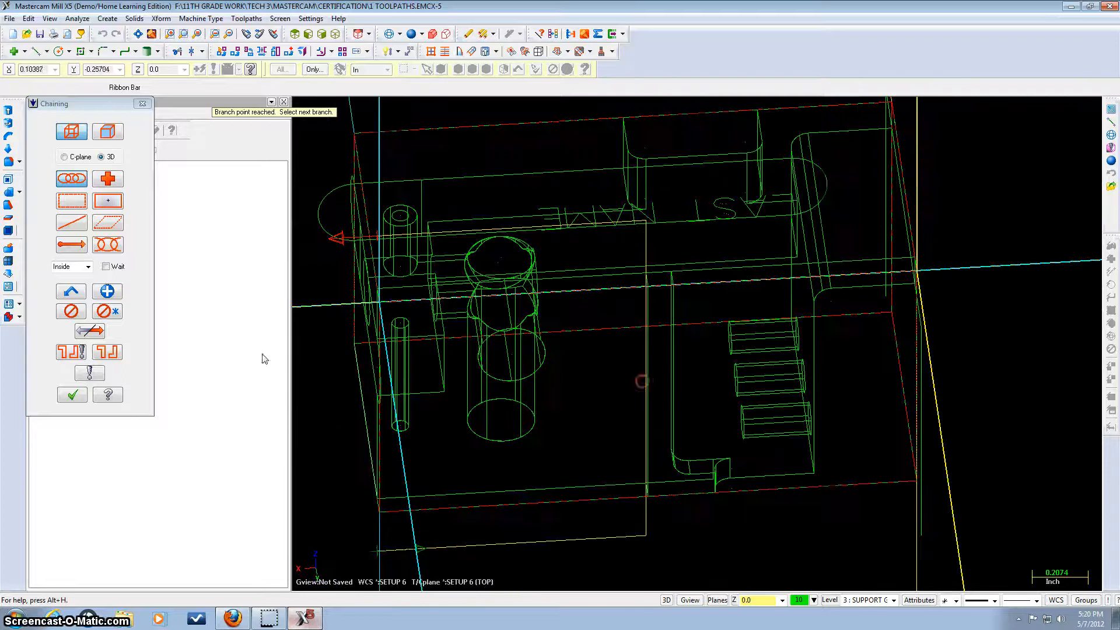
left_click(69, 395)
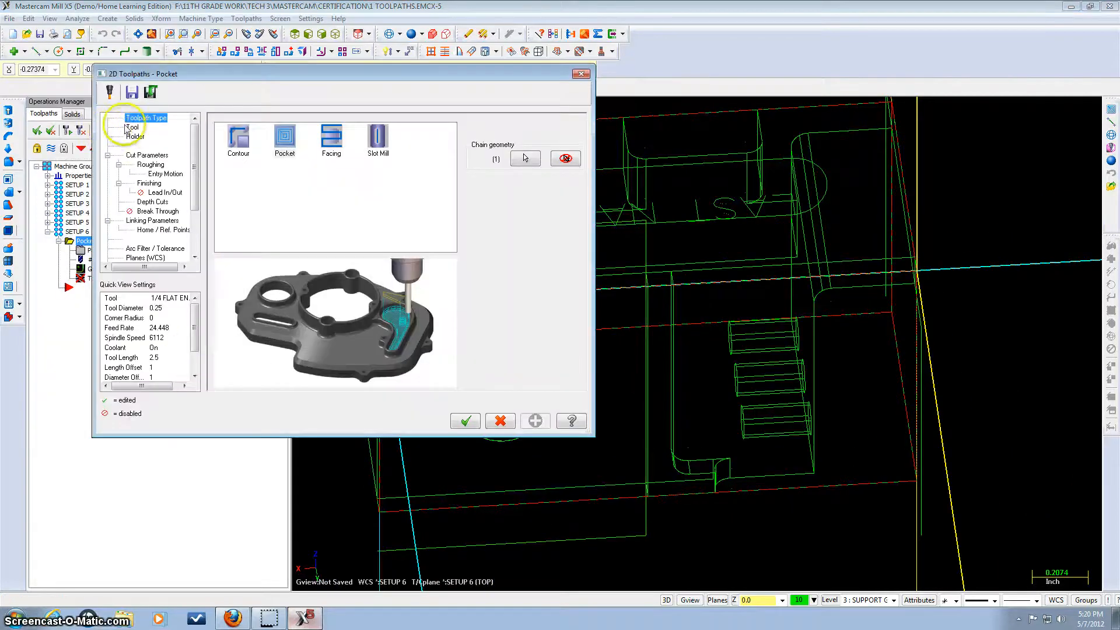
Check the Firefox document for the required tool and load the 1/2 Flat Endmill from the tool library for the pocket
left_click(132, 127)
left_click(233, 618)
scroll(350, 455, "down", 4)
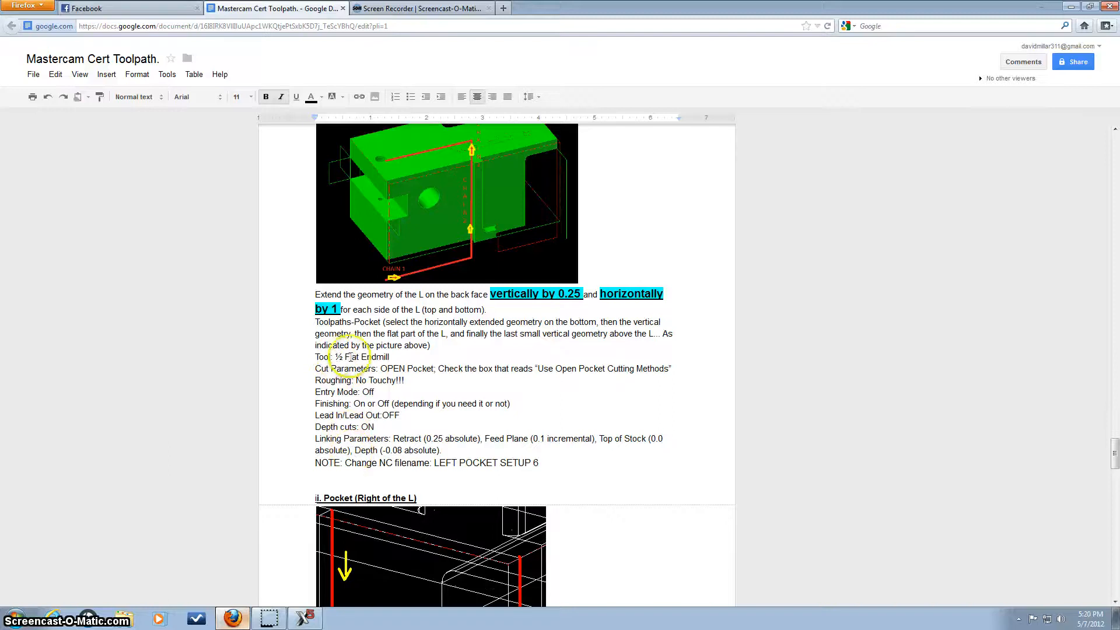
left_click(304, 617)
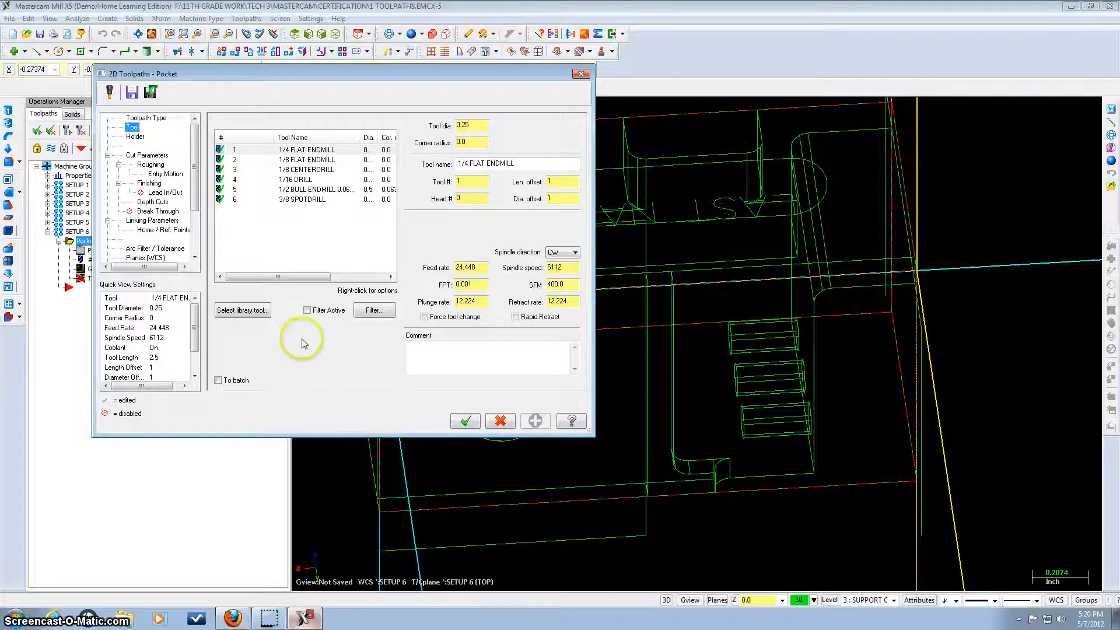
right_click(299, 224)
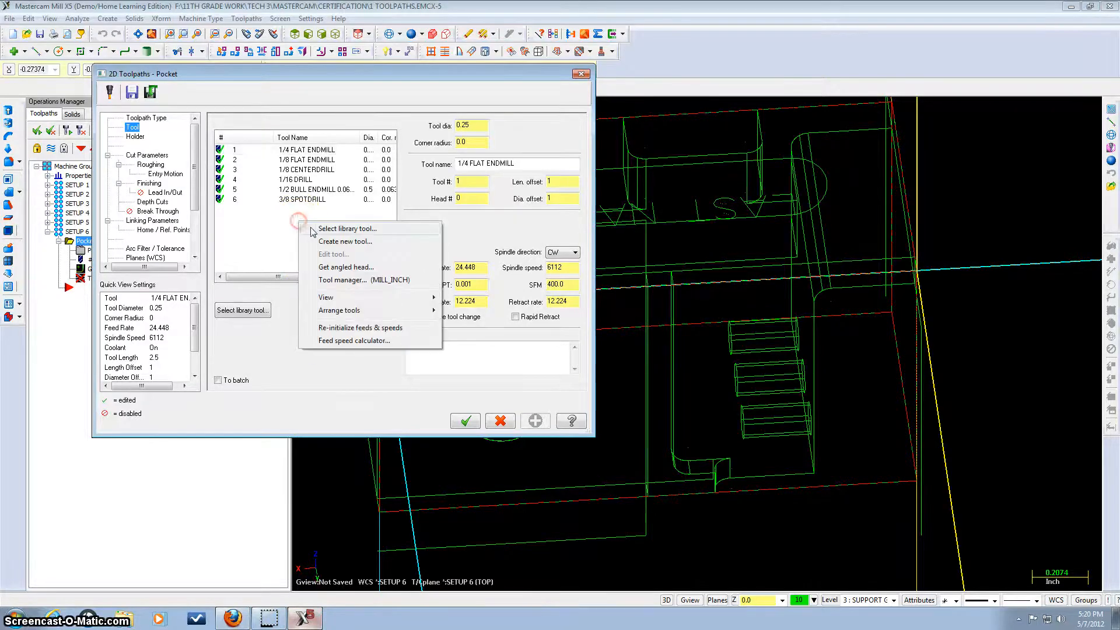
left_click(309, 240)
left_click(467, 190)
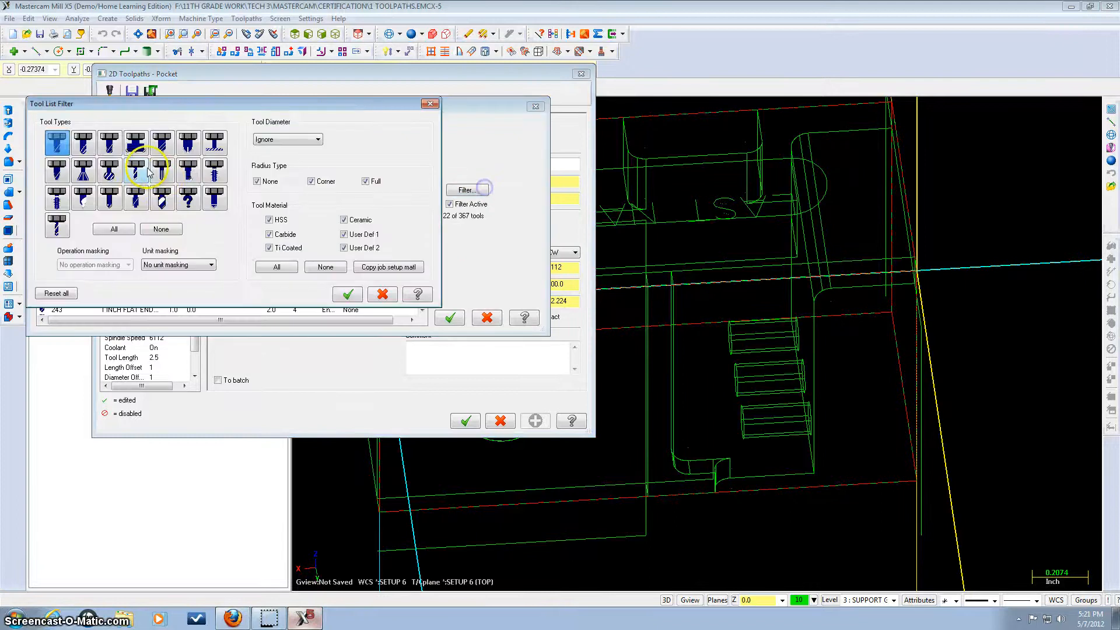
left_click(346, 293)
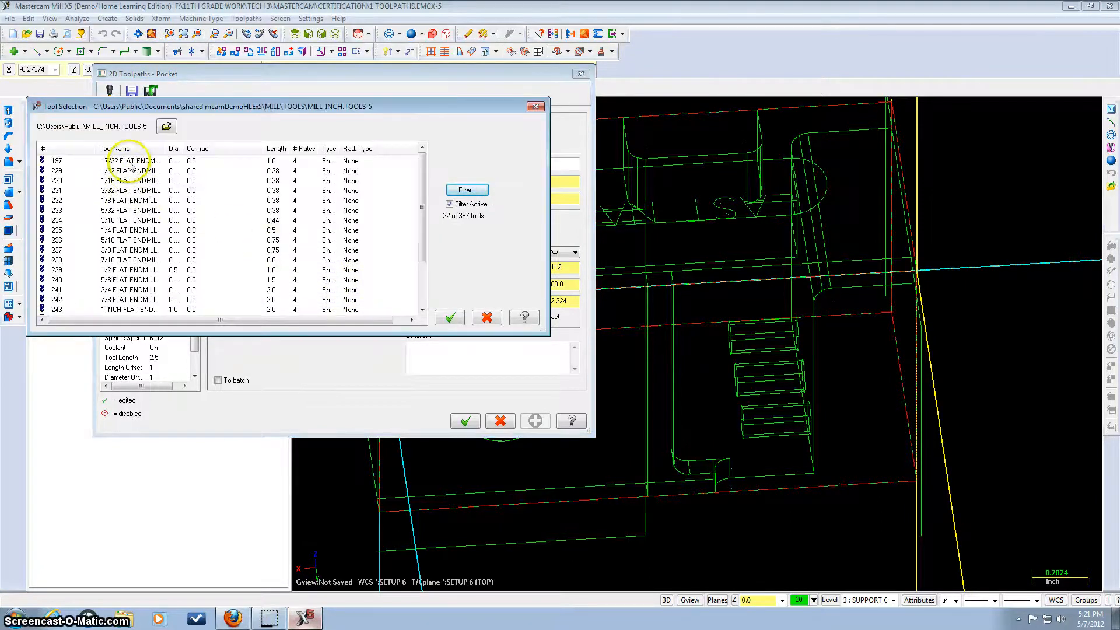
left_click(120, 271)
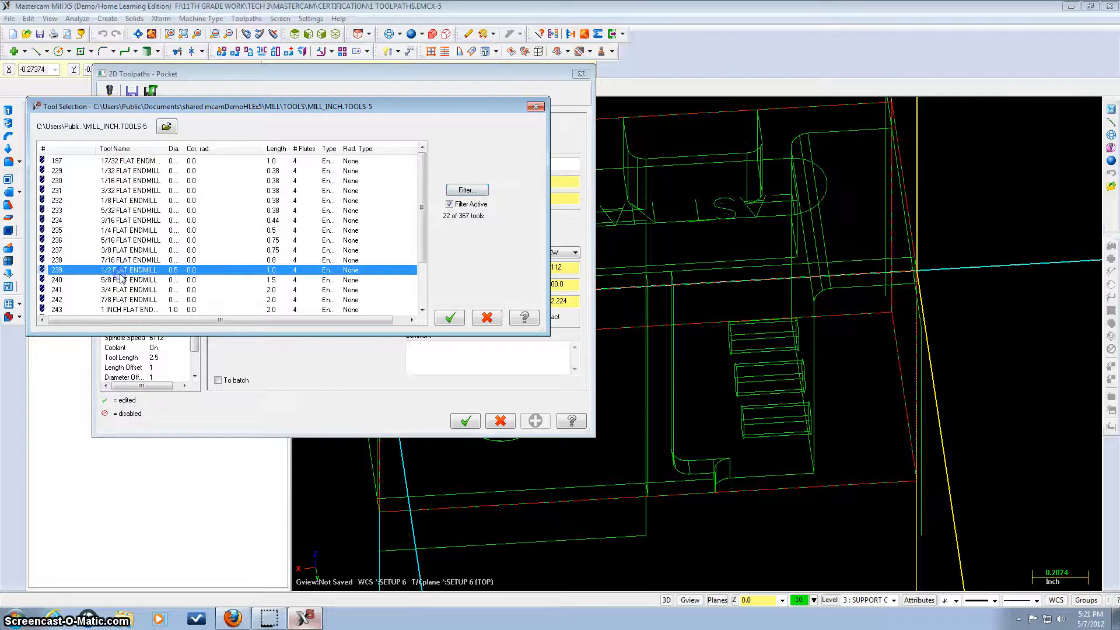
left_click(447, 318)
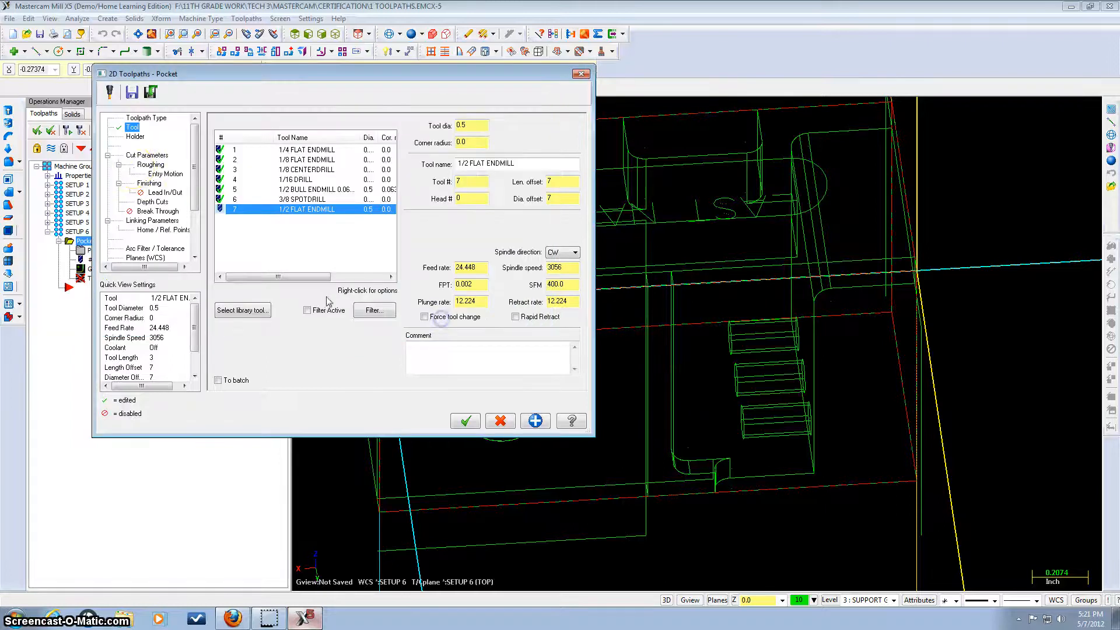
Check the pocket's cut parameters, roughing, entry motion, finishing, lead in/out and depth cuts against the Firefox document
left_click(133, 155)
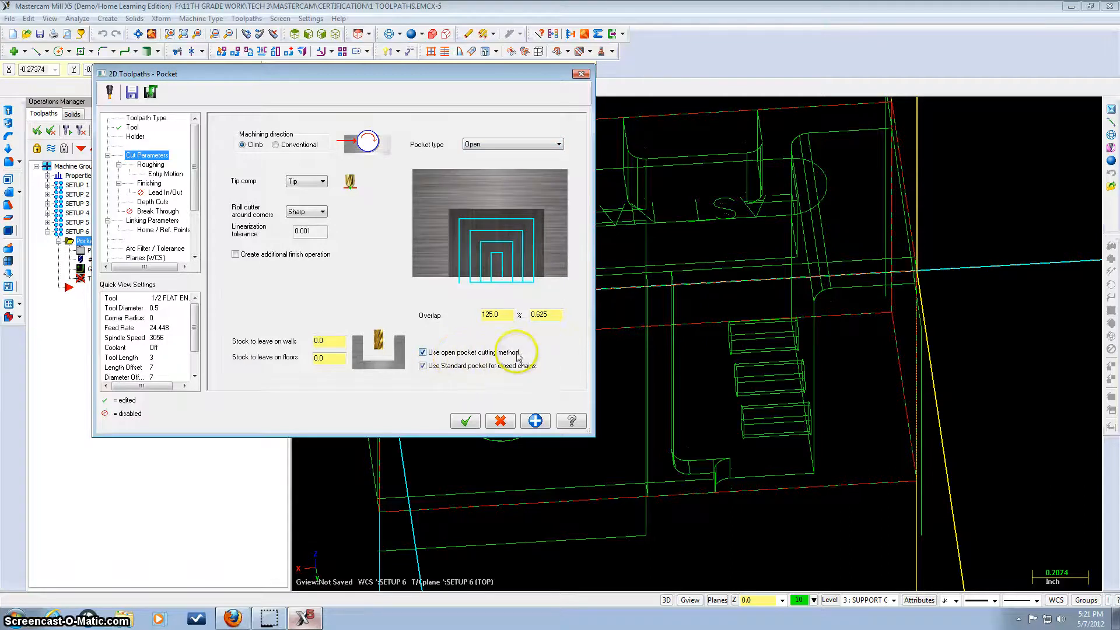
left_click(150, 164)
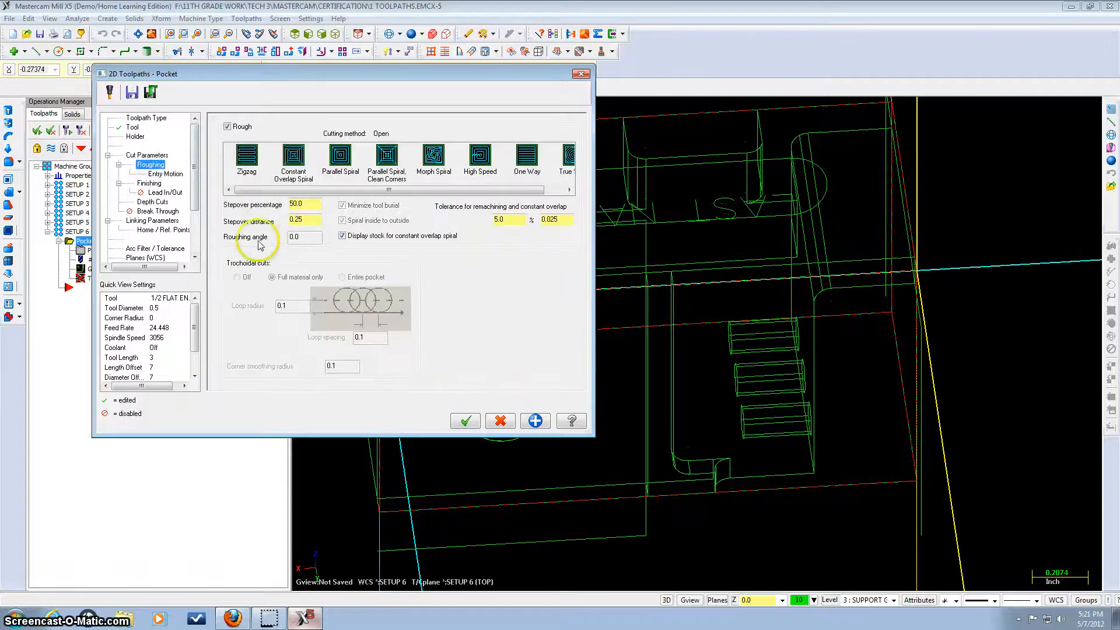
left_click(232, 617)
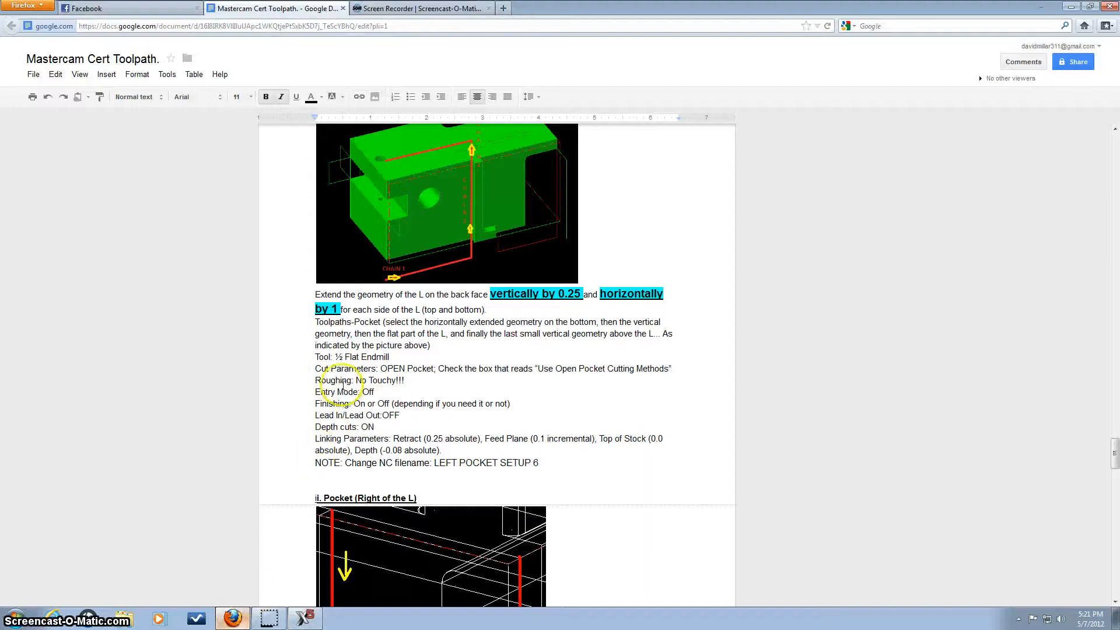
left_click(304, 617)
left_click(158, 174)
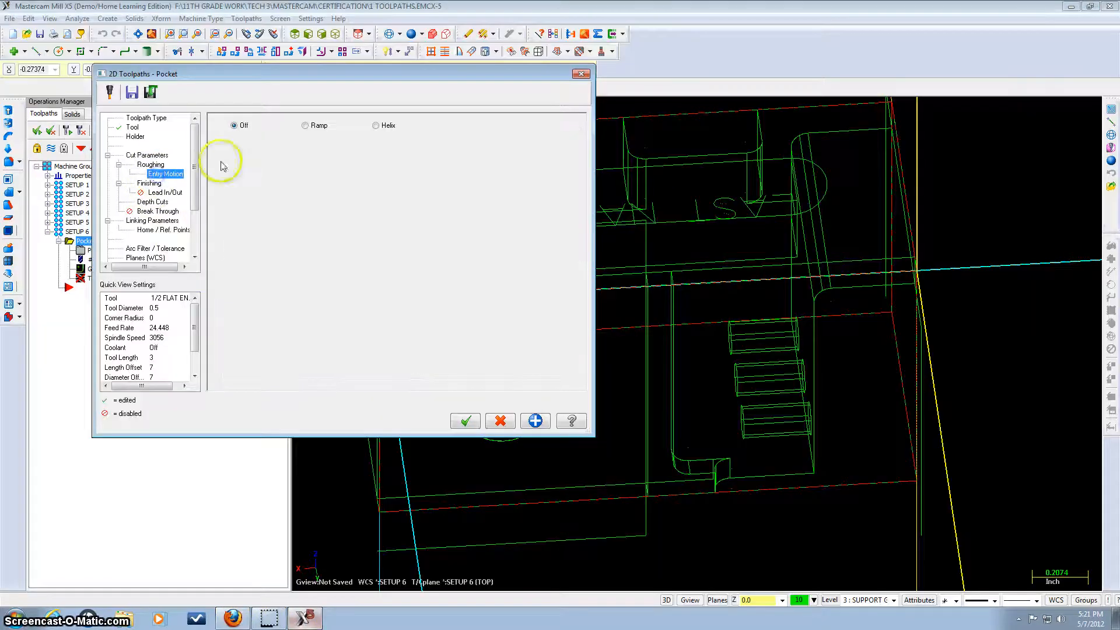
left_click(155, 184)
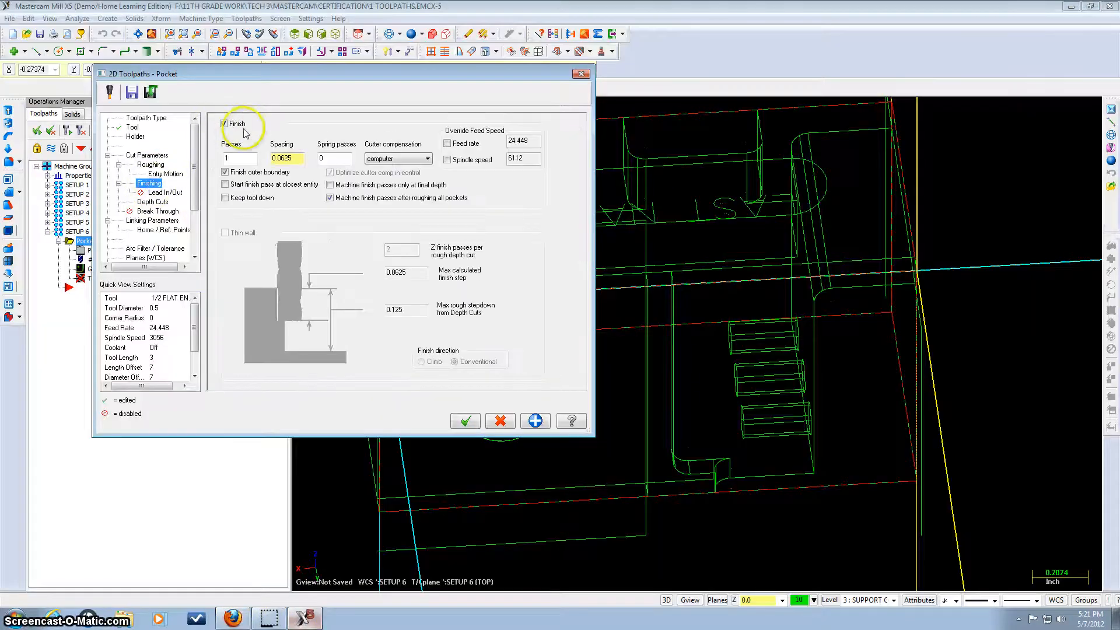
left_click(168, 194)
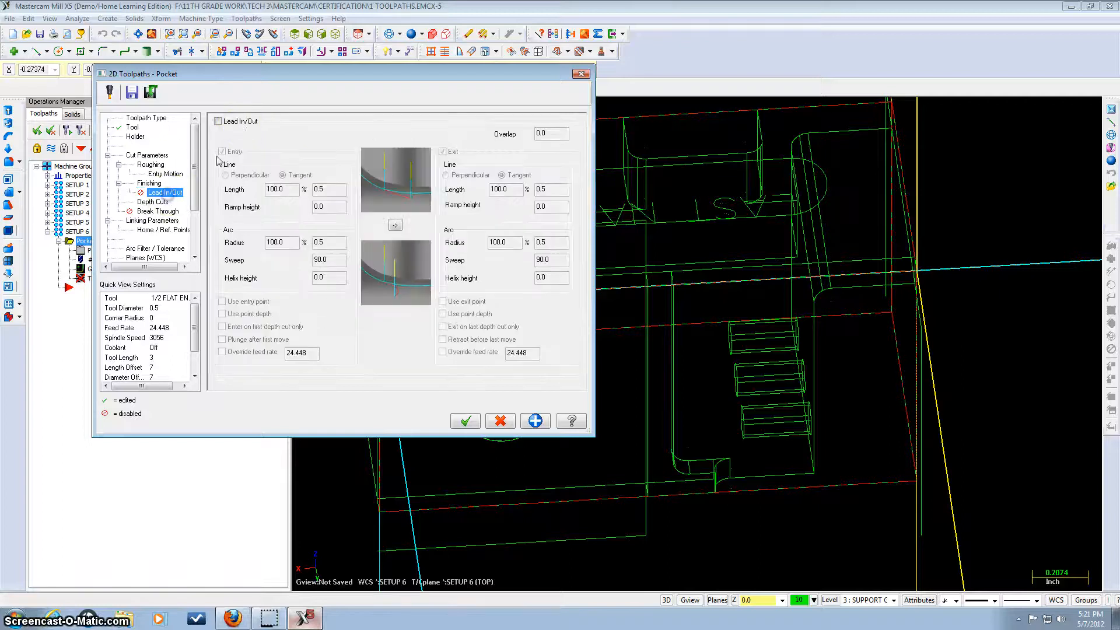
left_click(171, 202)
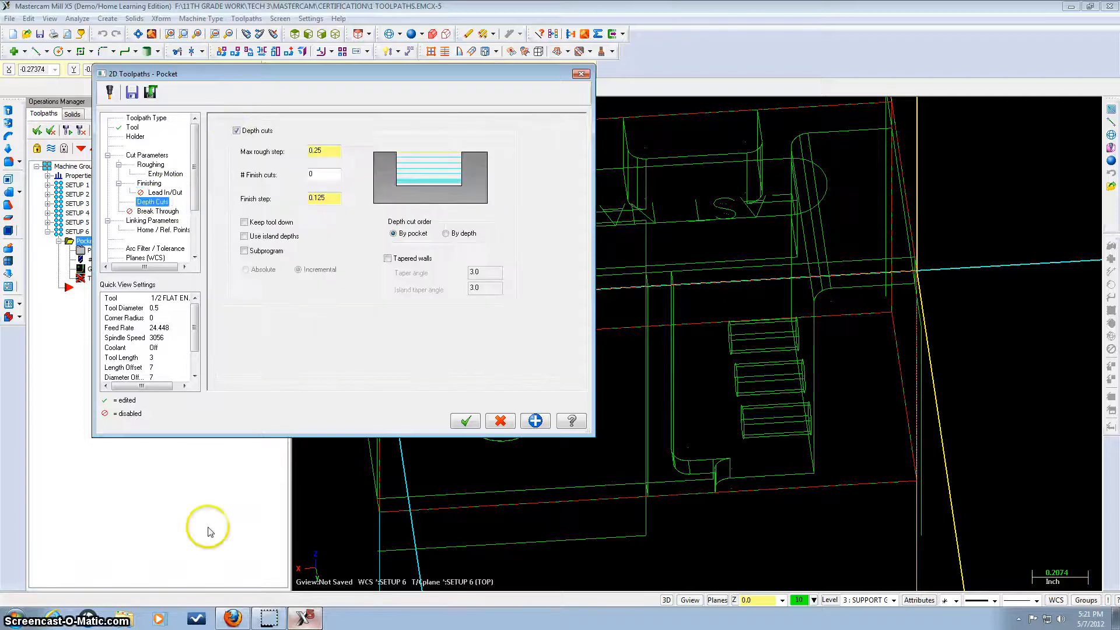
left_click(233, 617)
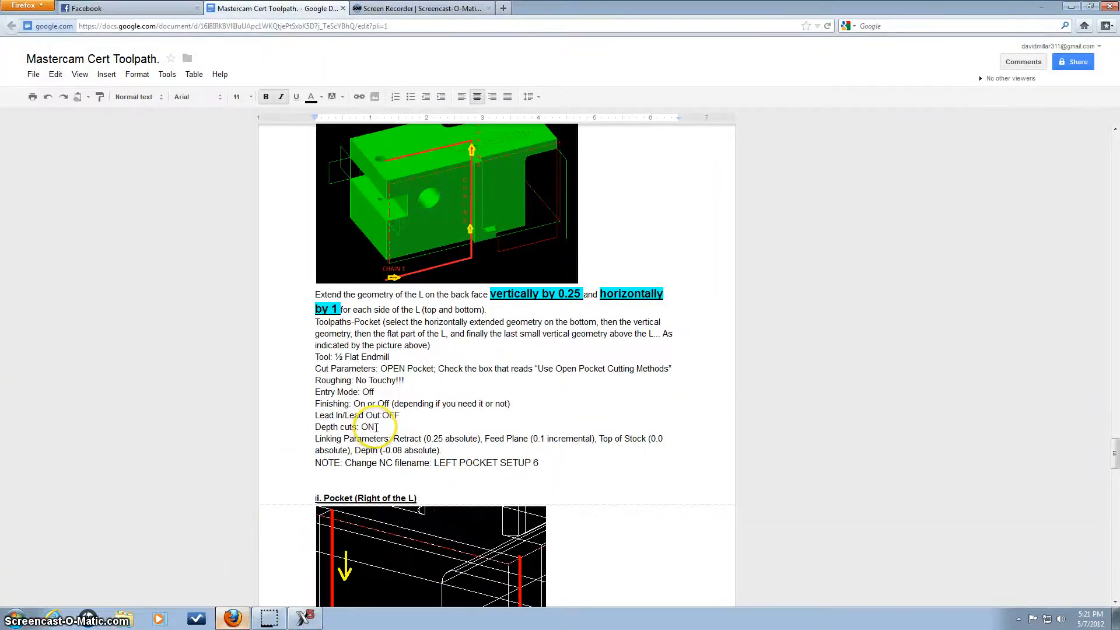
left_click(302, 618)
Set the pocket's depth to absolute -0.08 in the linking parameters, following the Firefox document, and generate the toolpath
left_click(152, 220)
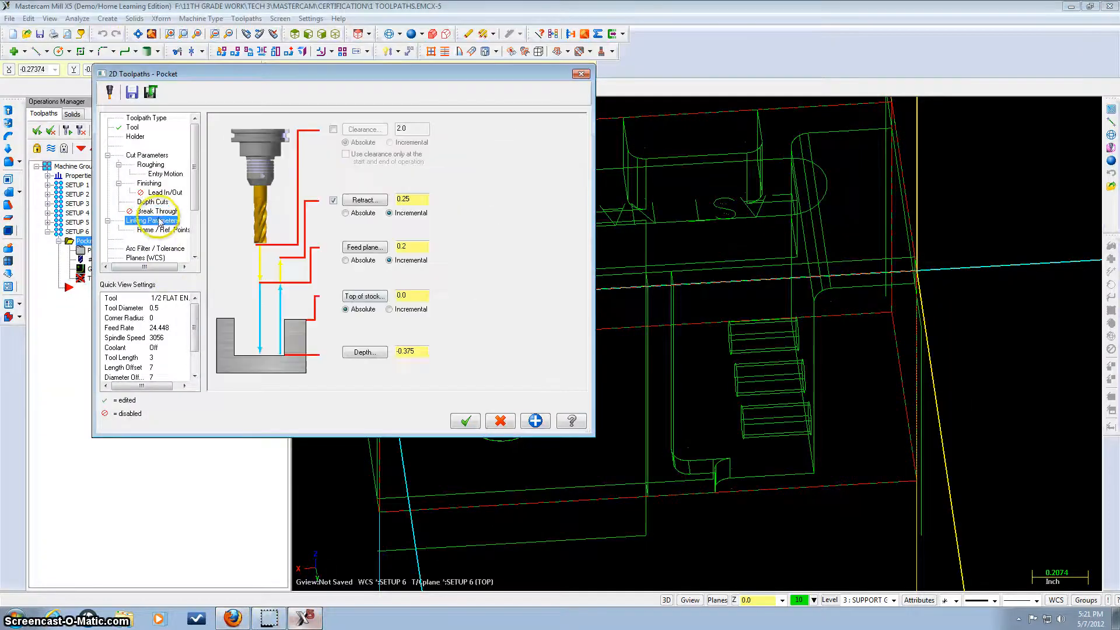
left_click(248, 617)
scroll(409, 473, "down", 1)
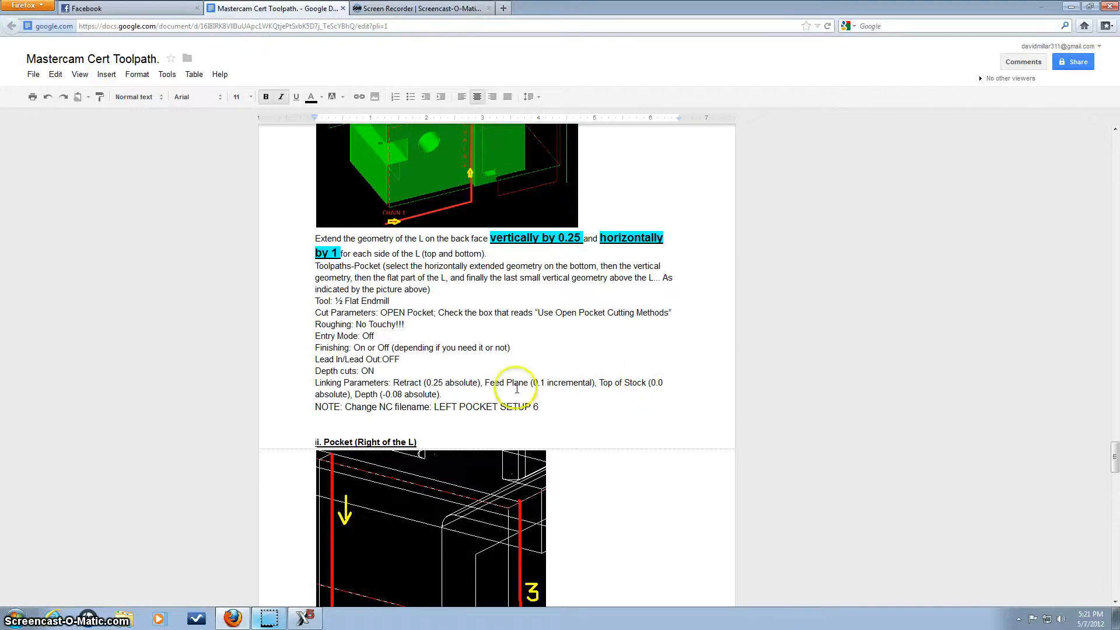
left_click(305, 618)
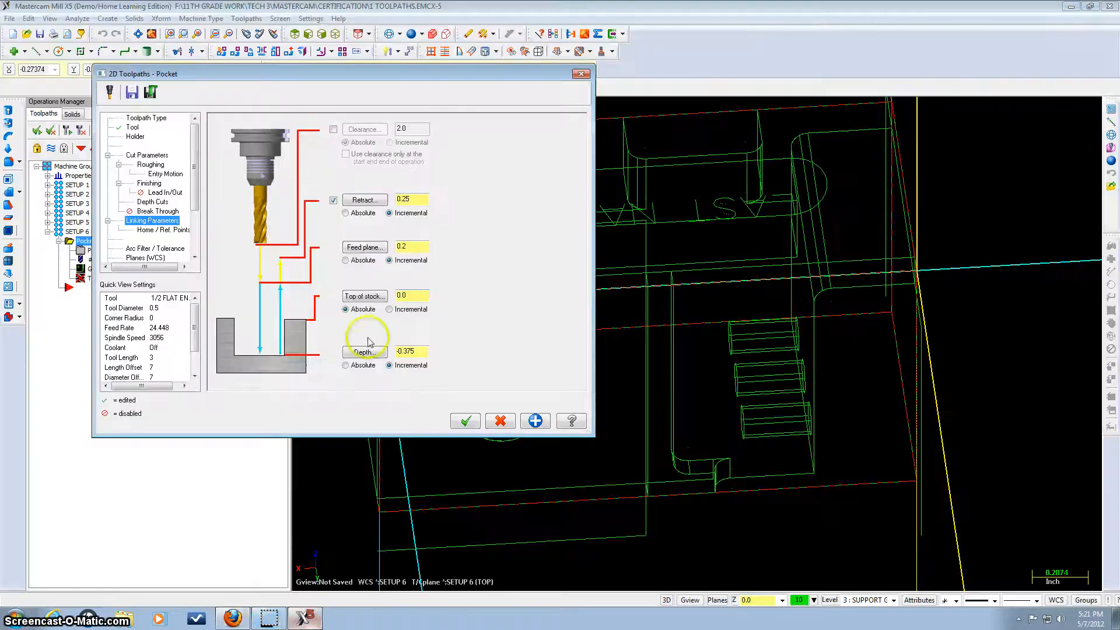
left_click(233, 618)
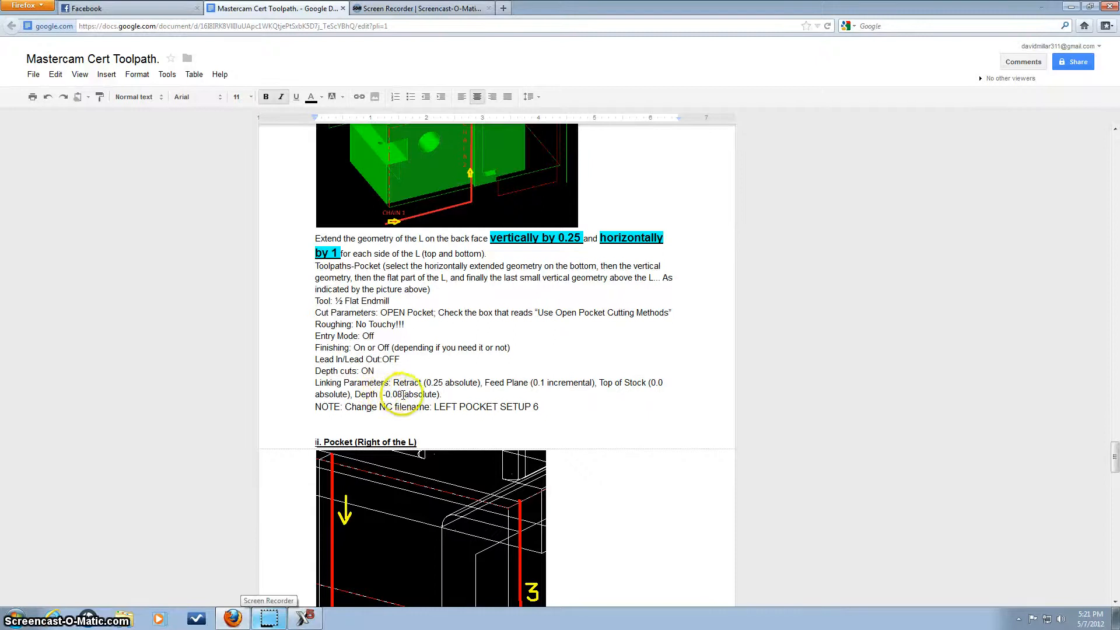
left_click(305, 618)
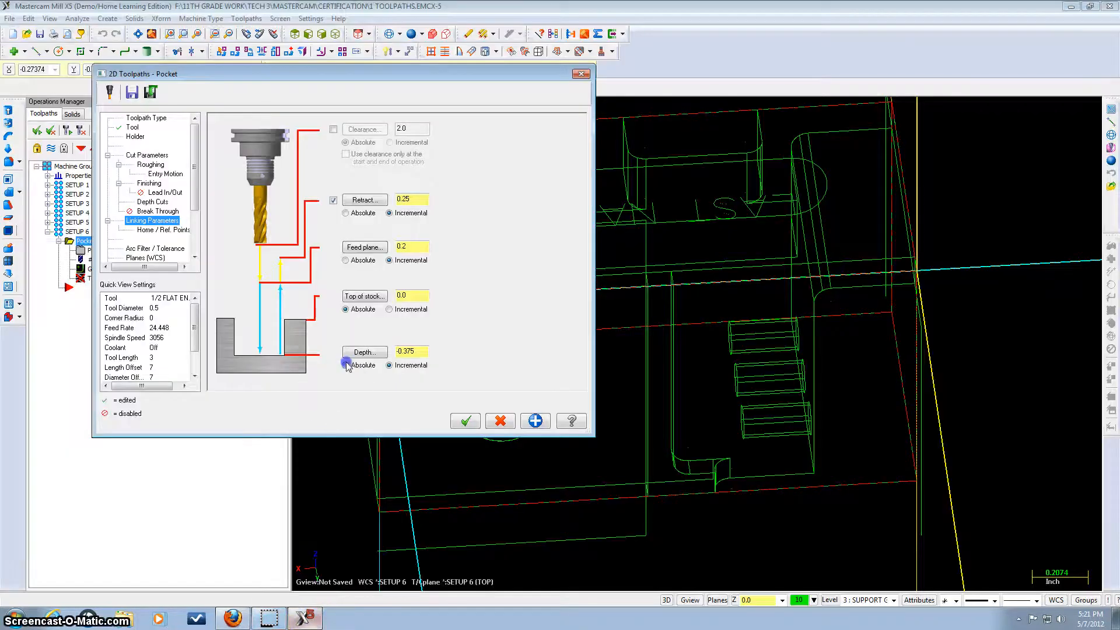
double_click(402, 351)
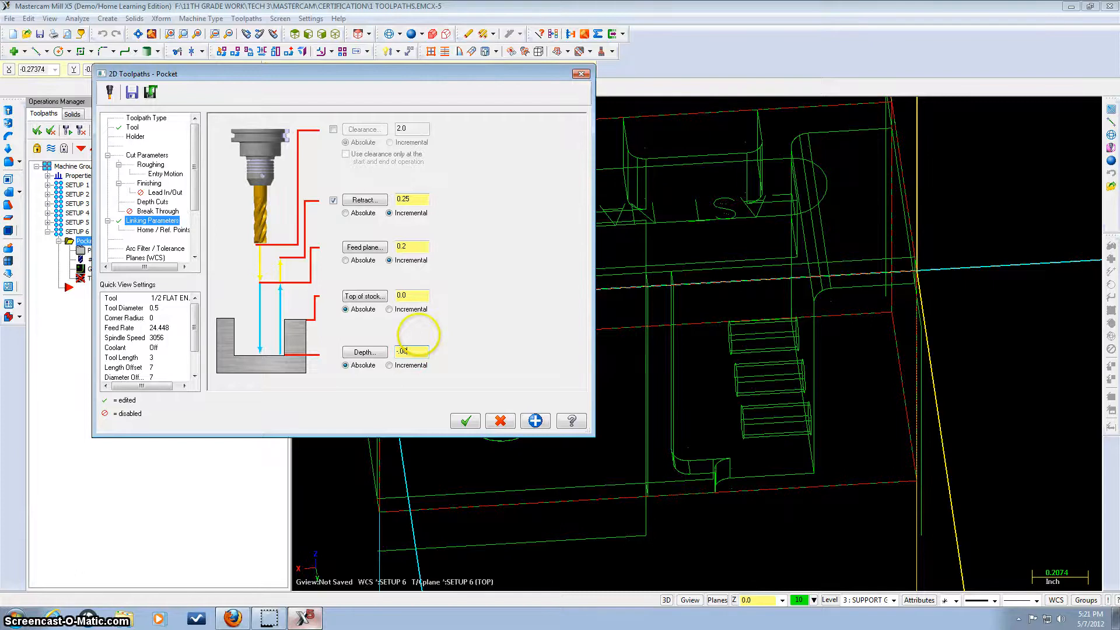
left_click(465, 420)
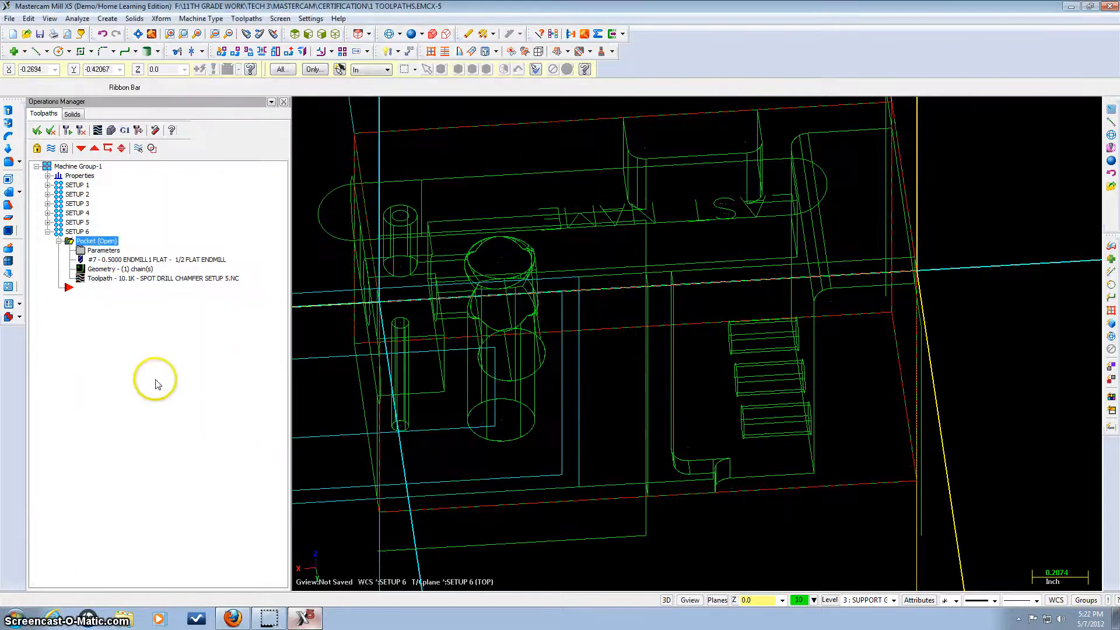
Verify the left pocket toolpath by simulating the cut on the stock
middle_click_drag(422, 344, 498, 342)
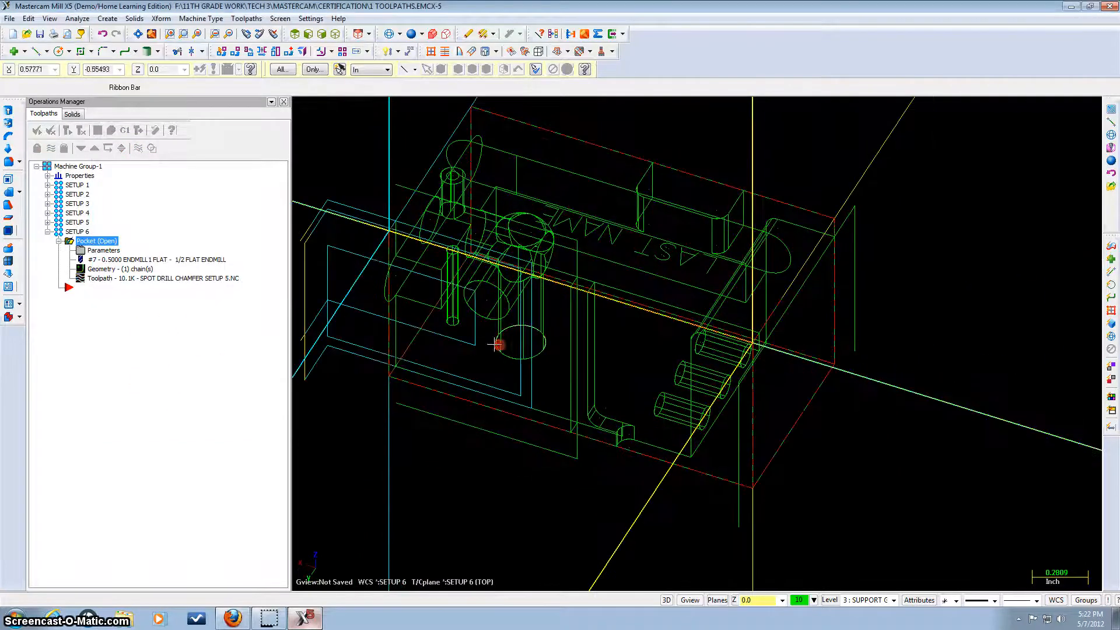
left_click(111, 130)
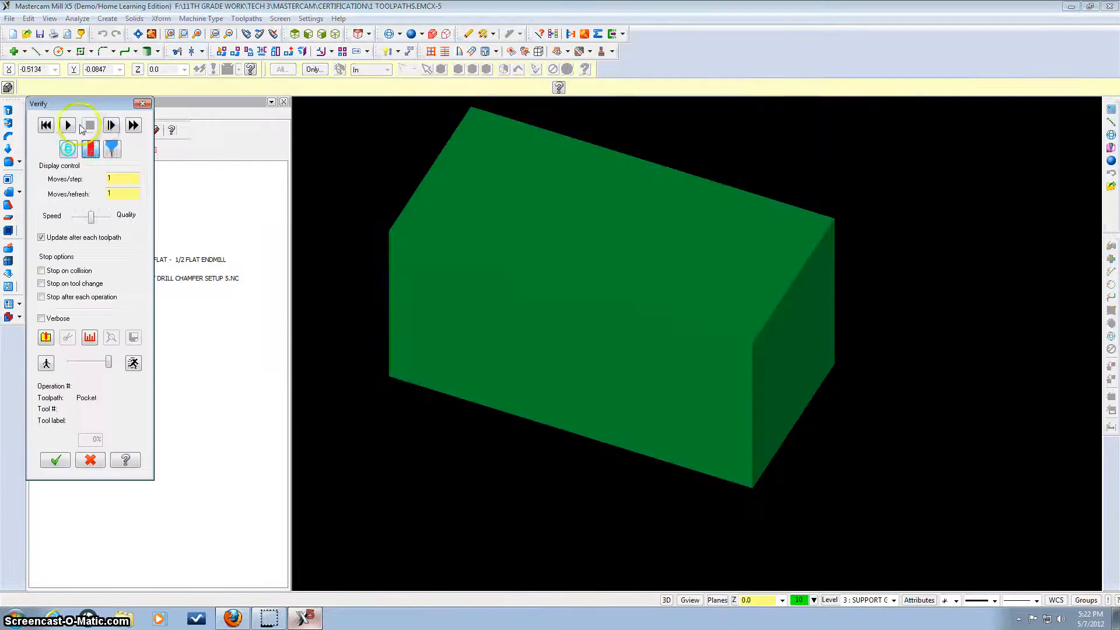
left_click(72, 126)
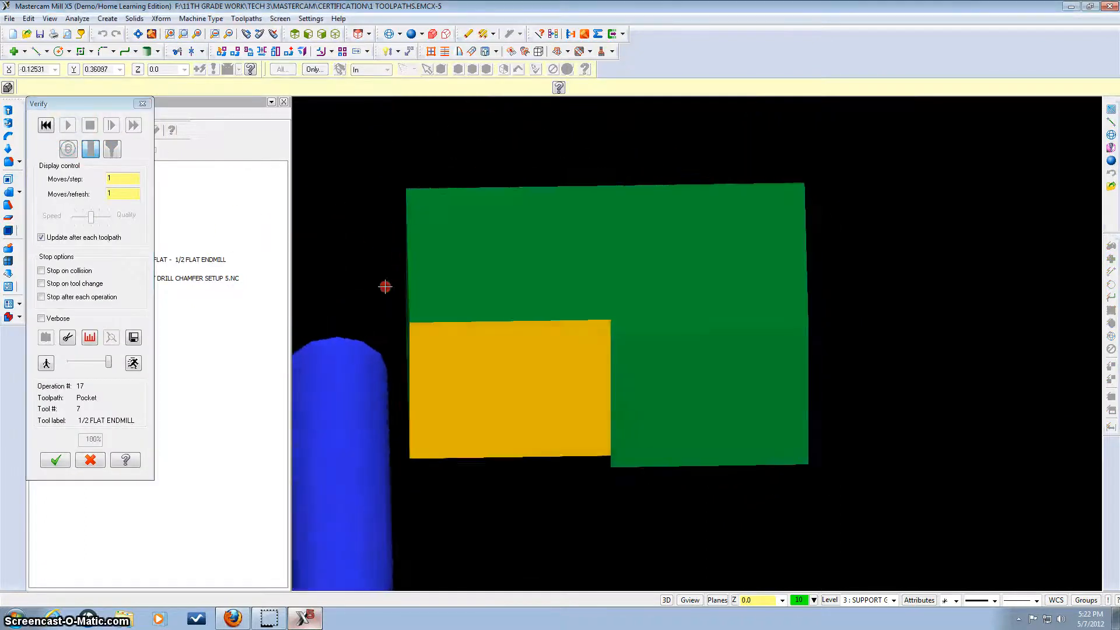
left_click(55, 460)
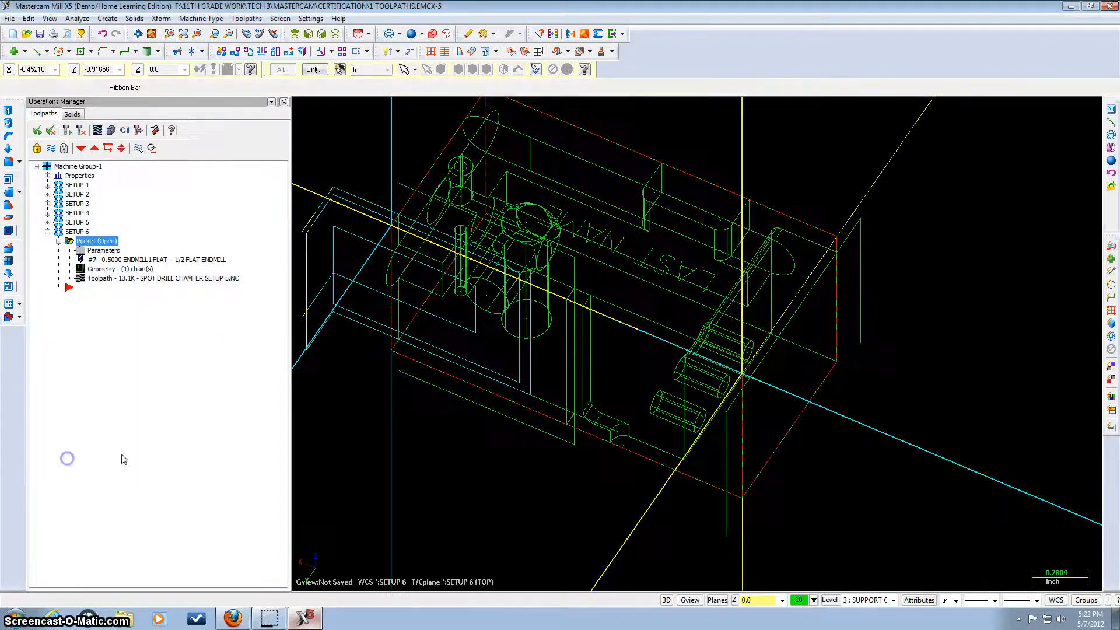
Examine the area right of the L and read the Firefox document's picture and instructions for Pocket (Right of the L)
left_click(622, 417)
middle_click_drag(622, 417, 655, 410)
scroll(790, 535, "up", 3)
middle_click_drag(804, 514, 822, 468)
scroll(752, 345, "up", 2)
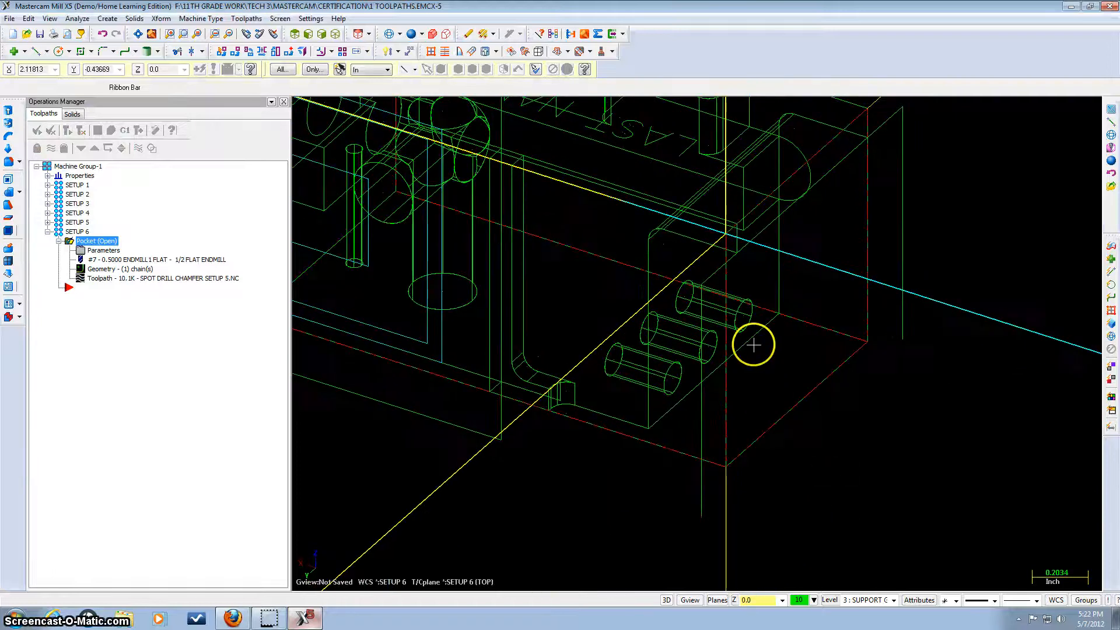
left_click(233, 618)
scroll(370, 473, "down", 8)
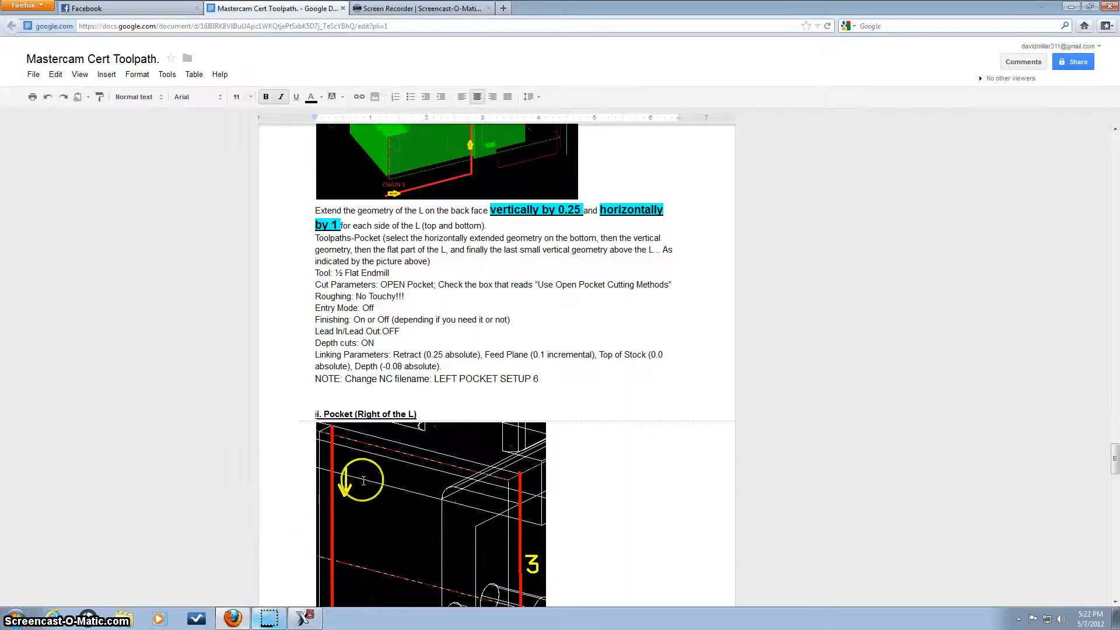
scroll(370, 472, "up", 2)
scroll(366, 461, "down", 1)
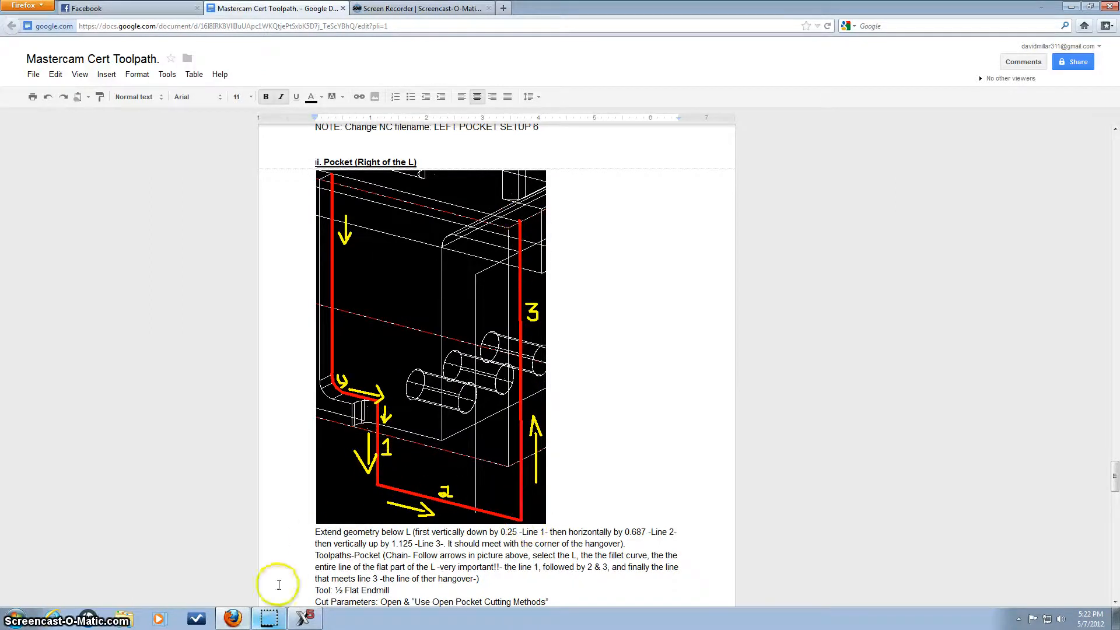
left_click(301, 620)
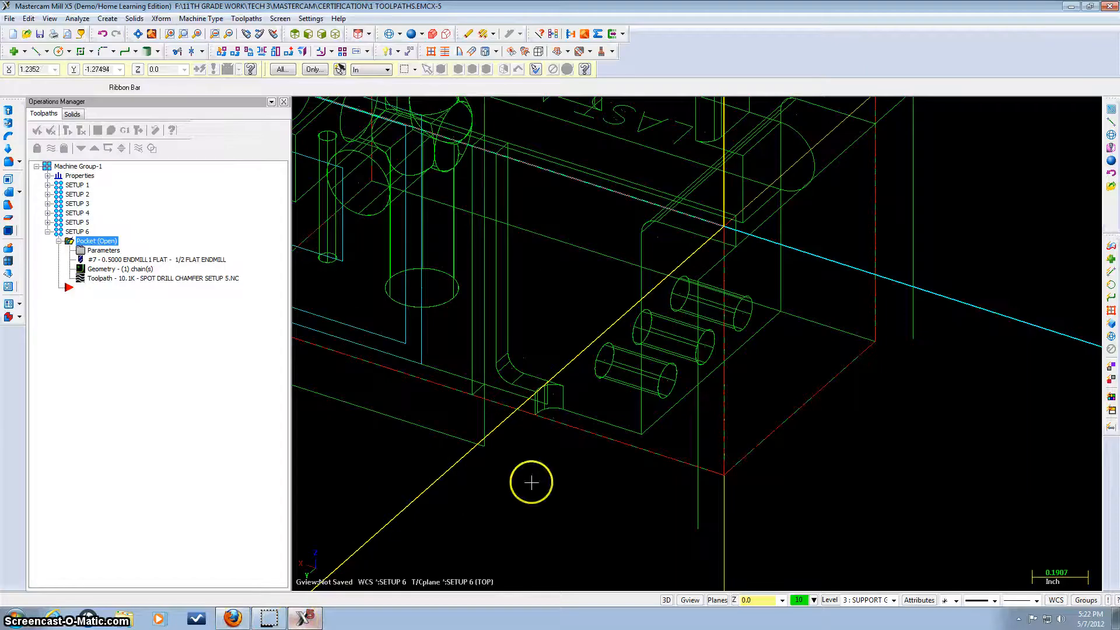
Draw a vertical line 0.25 long downward from the lower corner of the L's flat end, following the Firefox document
left_click(39, 54)
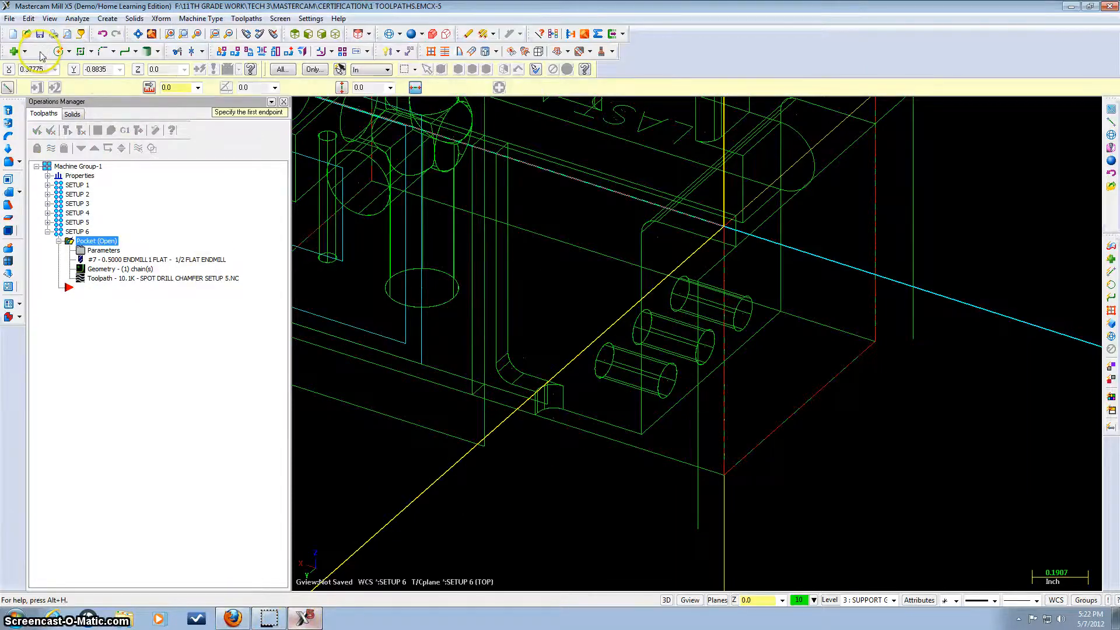
left_click(564, 411)
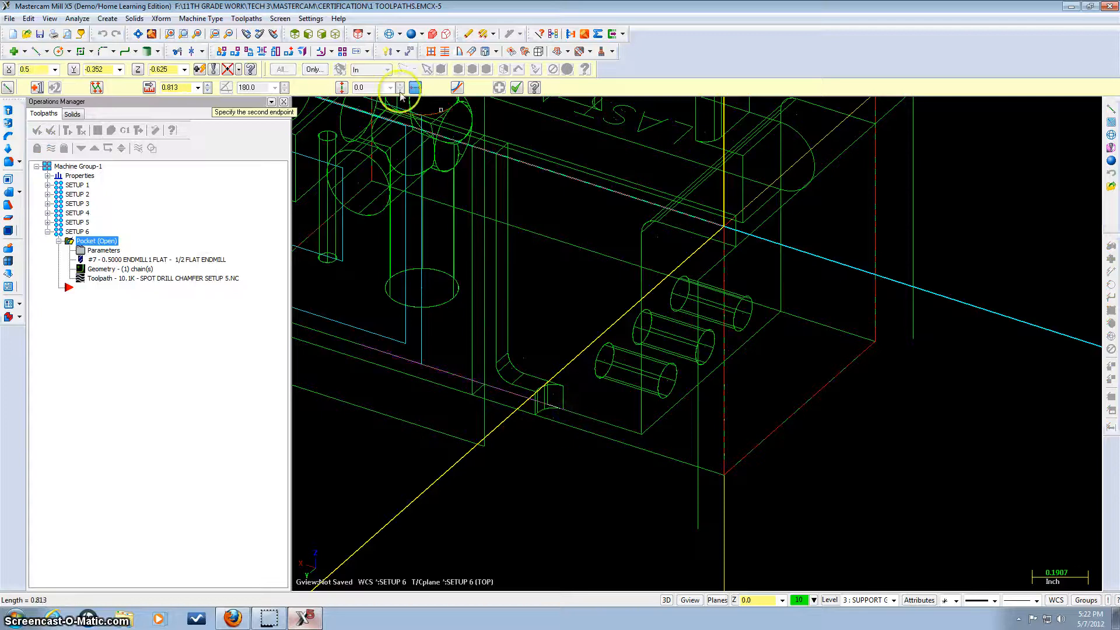
left_click(349, 89)
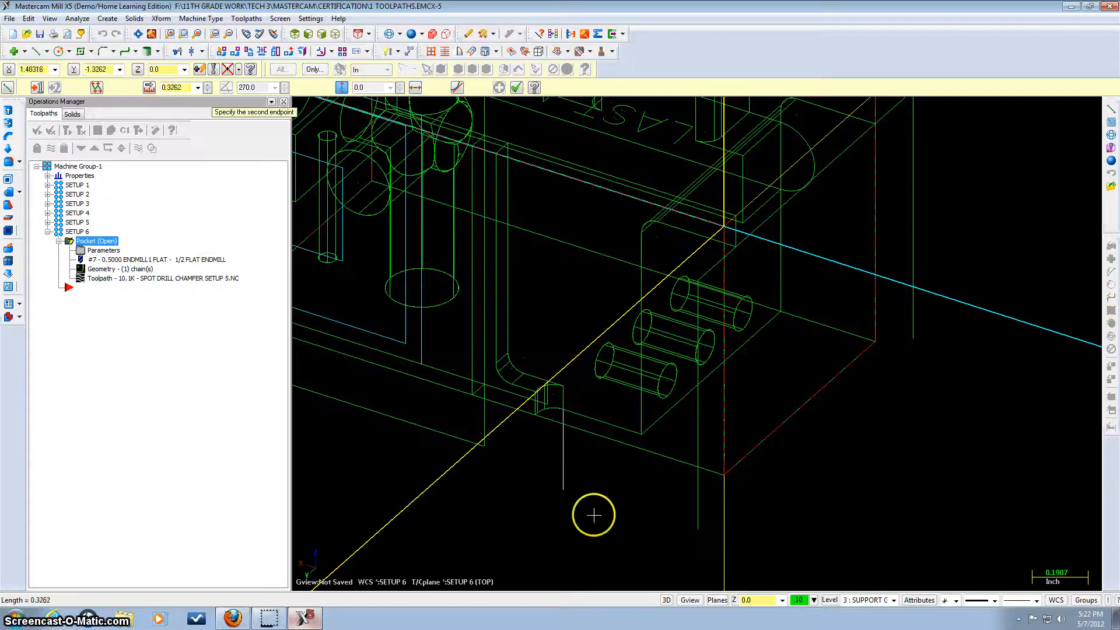
left_click(233, 618)
scroll(393, 544, "down", 1)
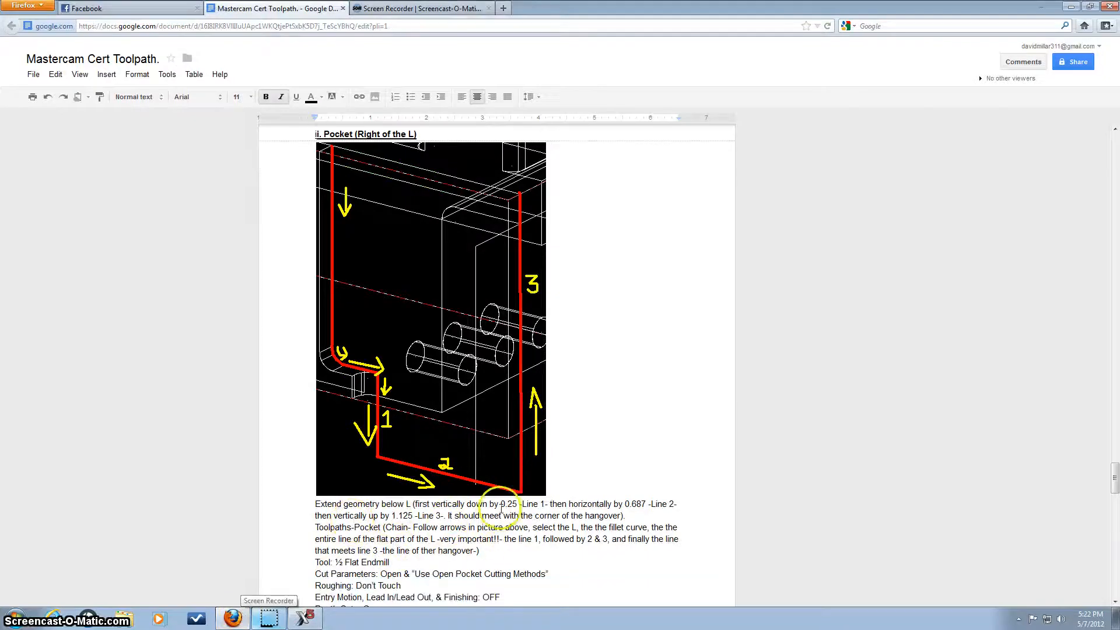
left_click(304, 618)
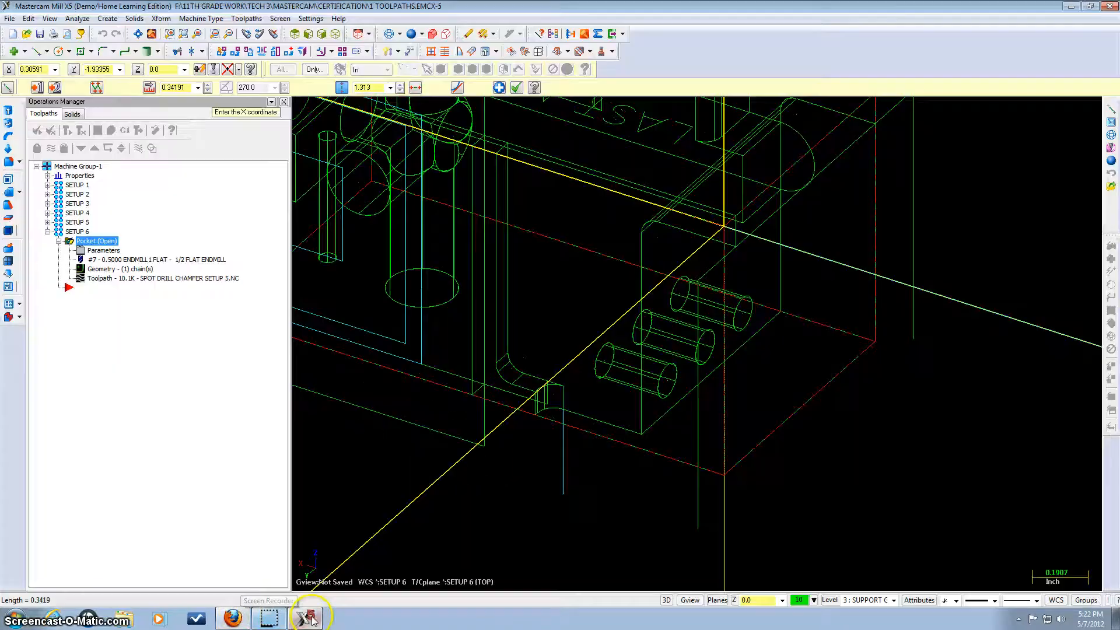
left_click(198, 87)
left_click(192, 105)
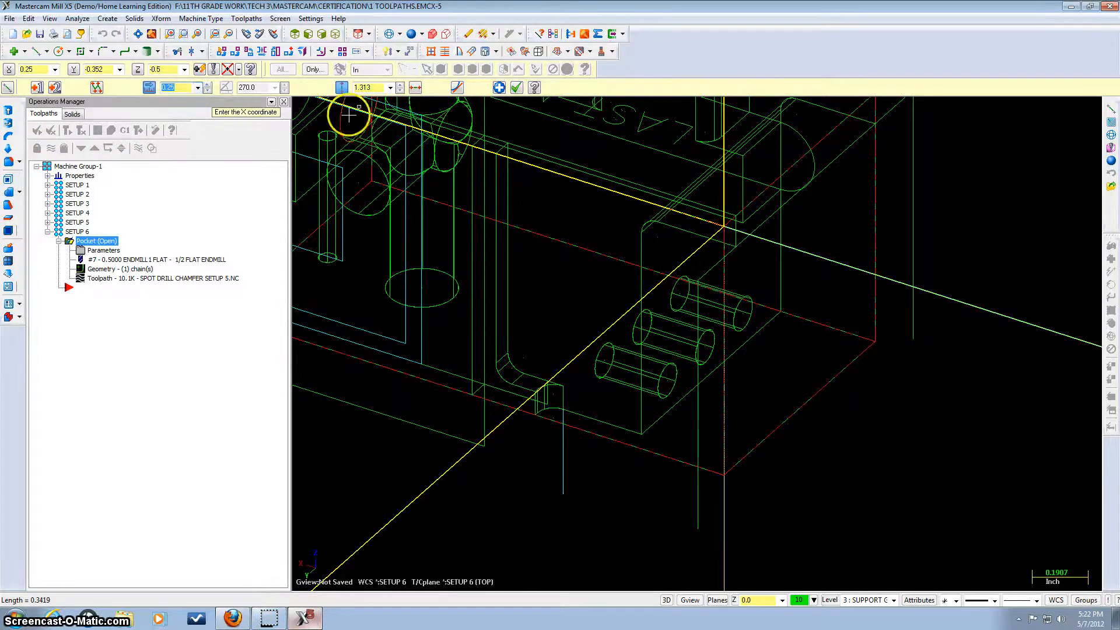
left_click(499, 88)
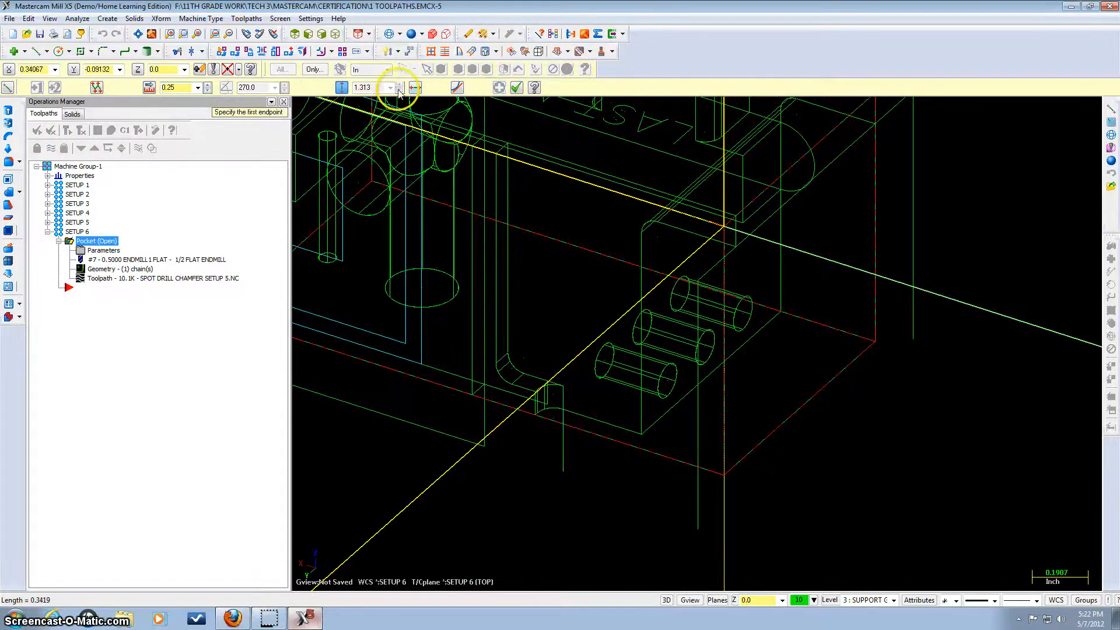
Draw a horizontal line 0.687 long toward the hangover from the vertical extension's lower end, following the Firefox document
left_click(565, 471)
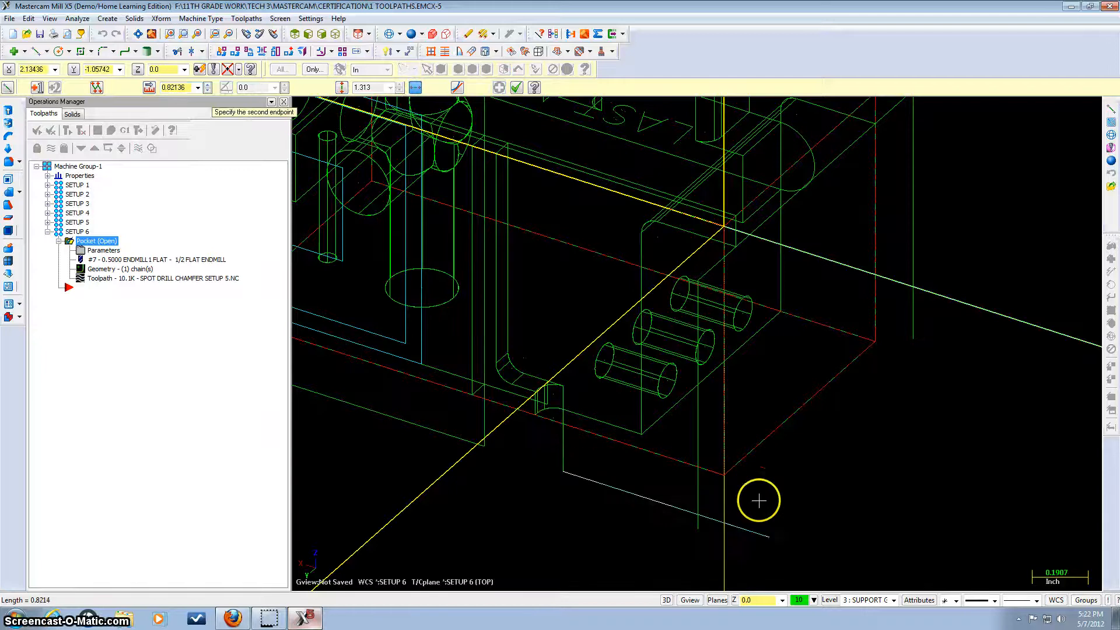
left_click(232, 619)
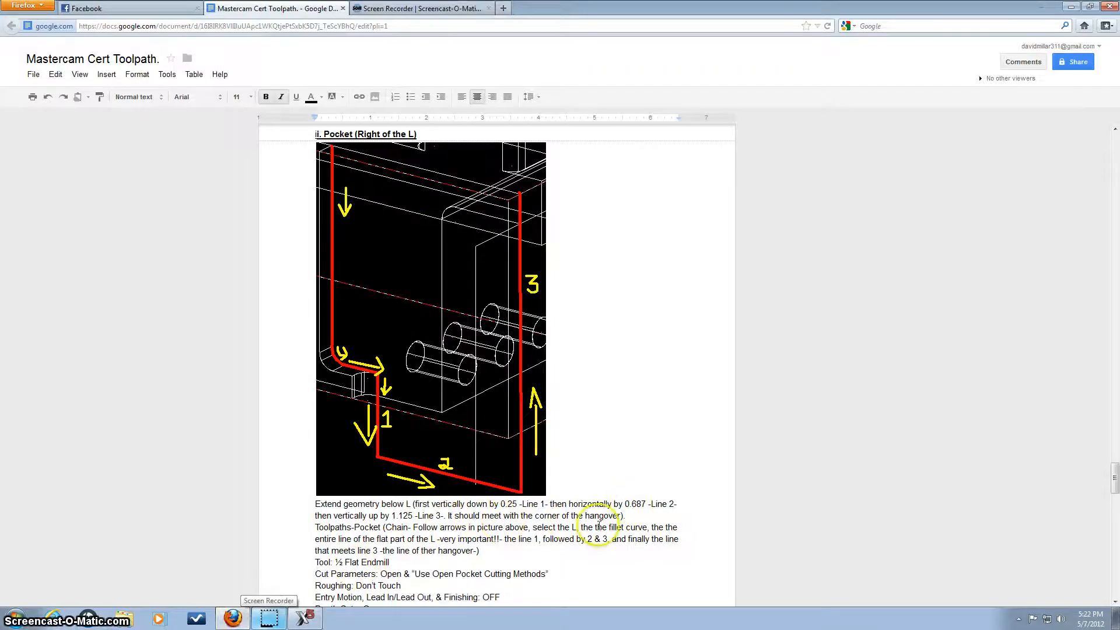
left_click(304, 617)
left_click(197, 87)
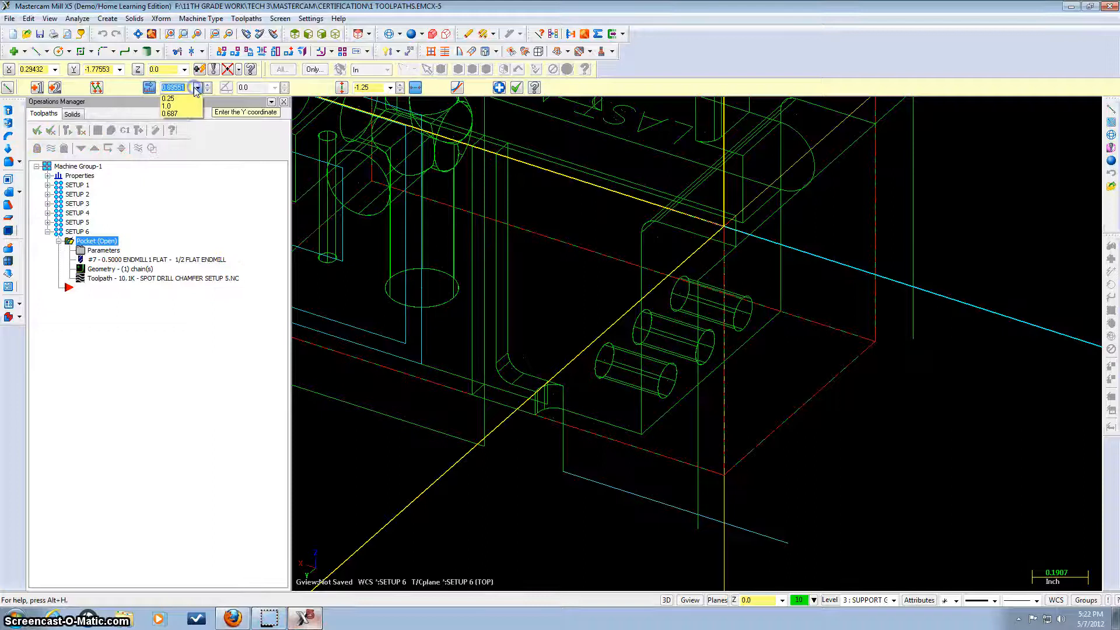
left_click(170, 113)
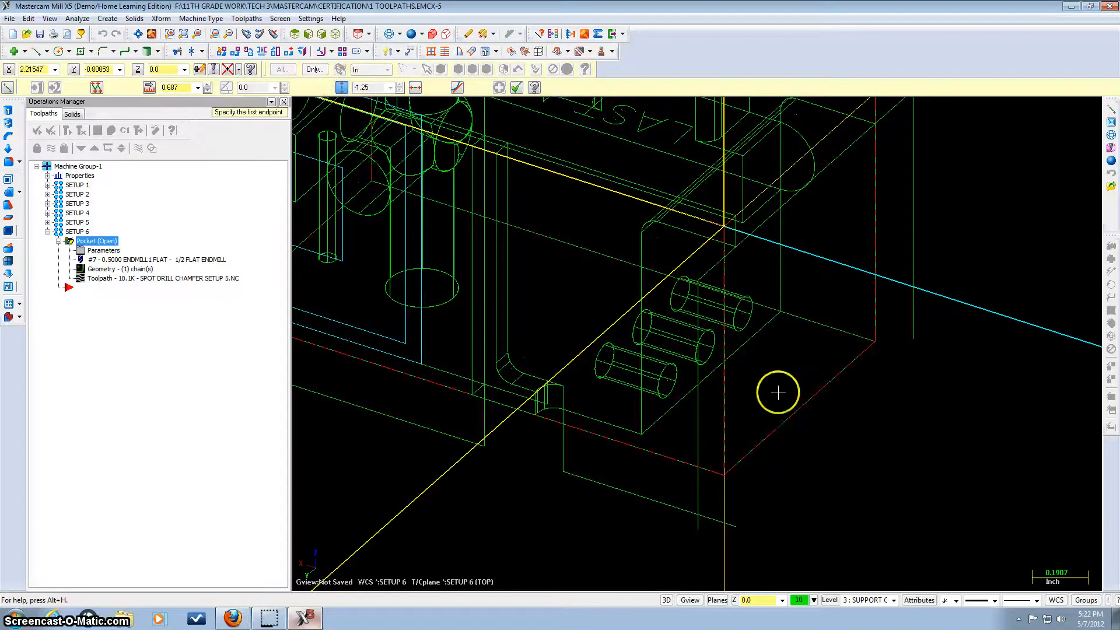
Draw a vertical line 1.125 long upward from the horizontal line's free end to the hangover corner and finish the line command
middle_click_drag(778, 392, 838, 497)
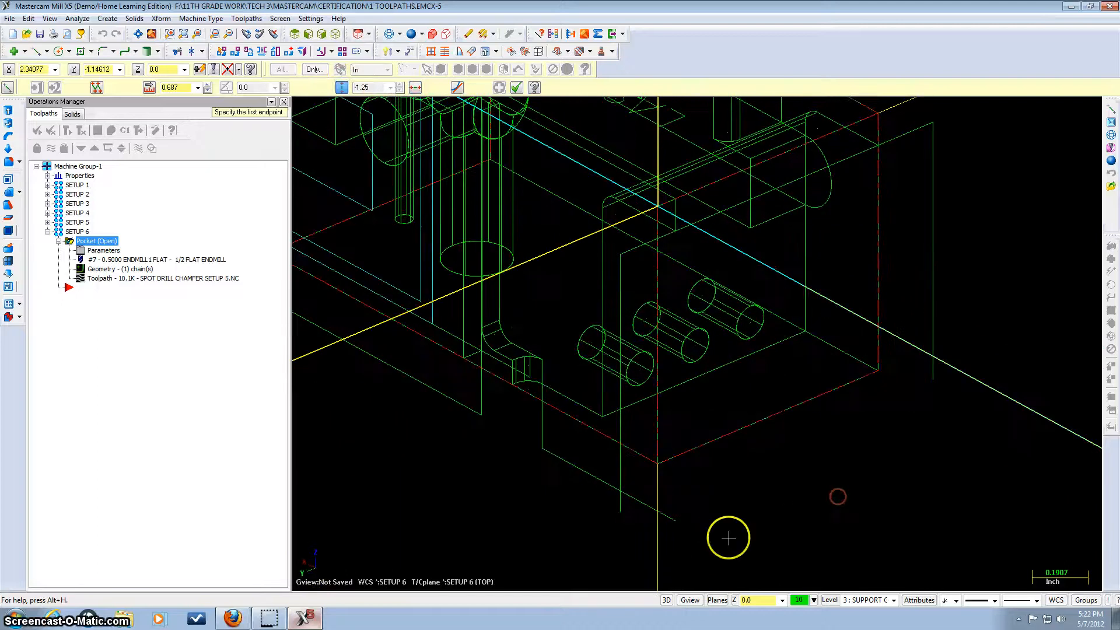
left_click(675, 520)
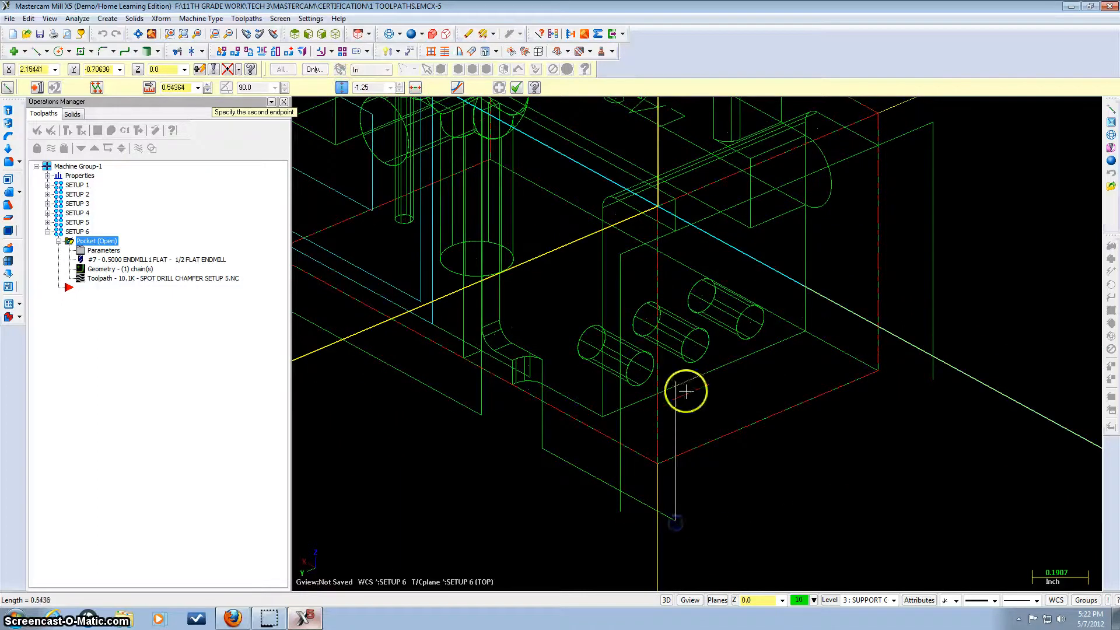
left_click(677, 234)
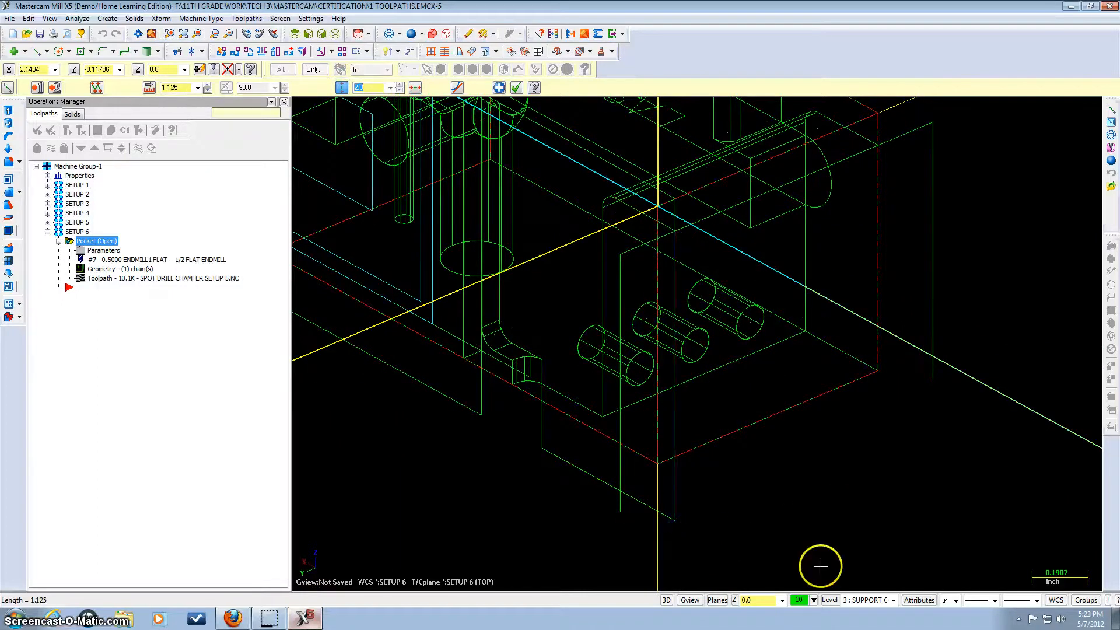
left_click(516, 87)
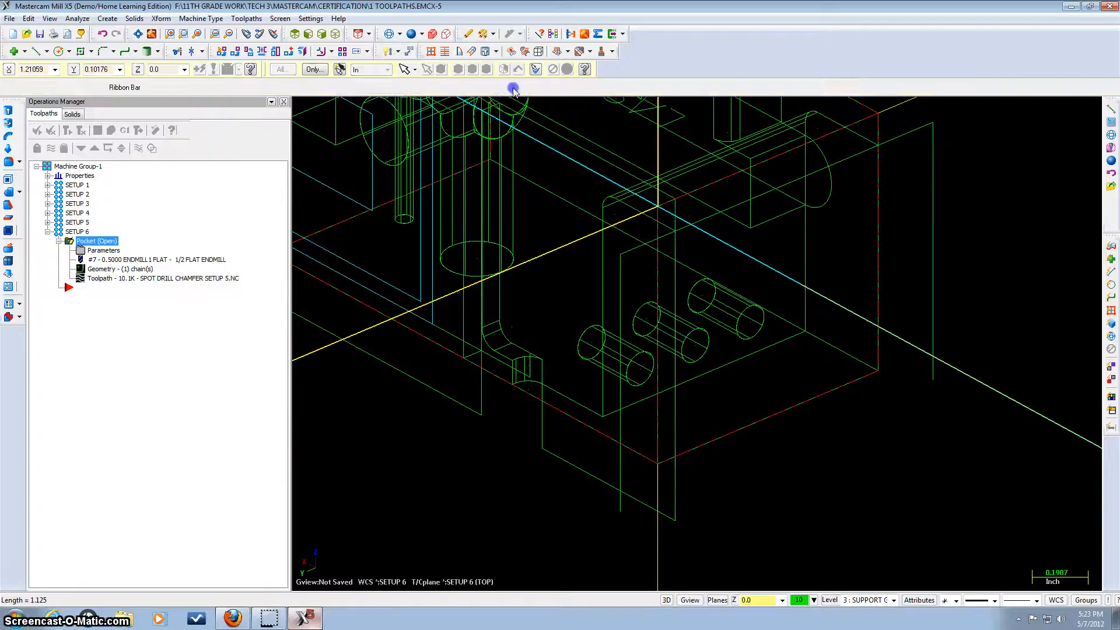
middle_click_drag(855, 480, 822, 476)
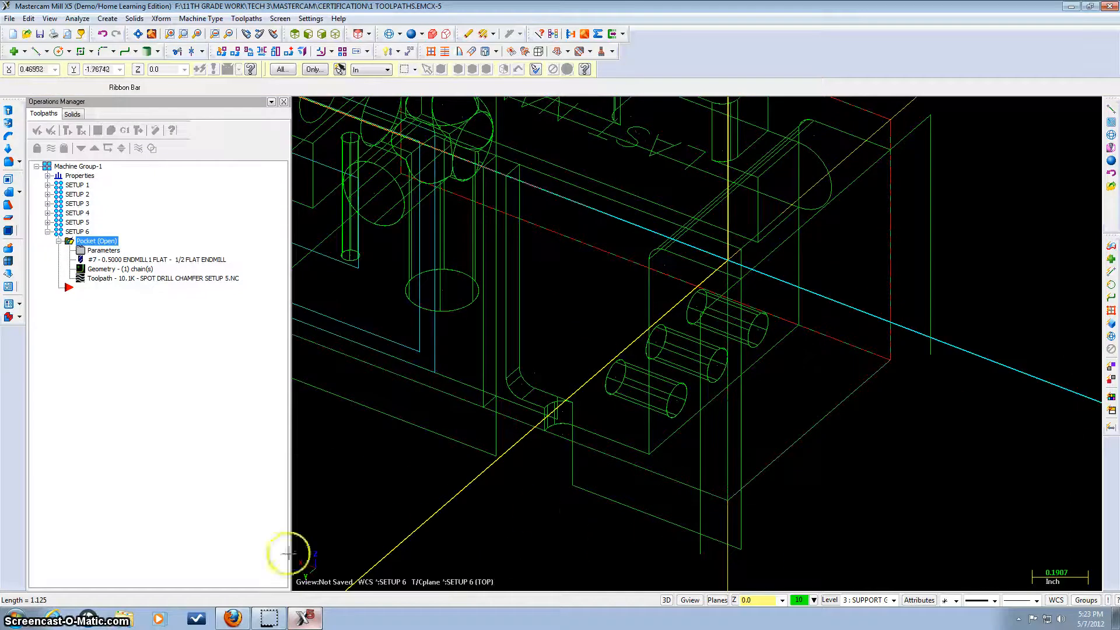
Start a second pocket toolpath in Setup 6 and chain the L's long vertical edge and fillet, following the Firefox document's picture
left_click(233, 618)
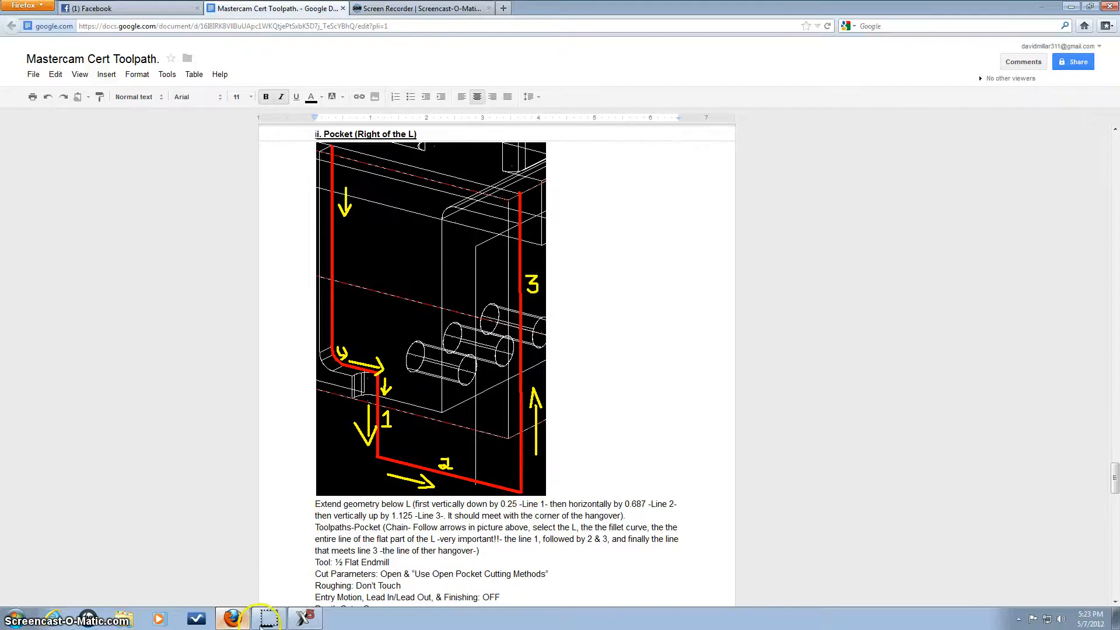
left_click(304, 617)
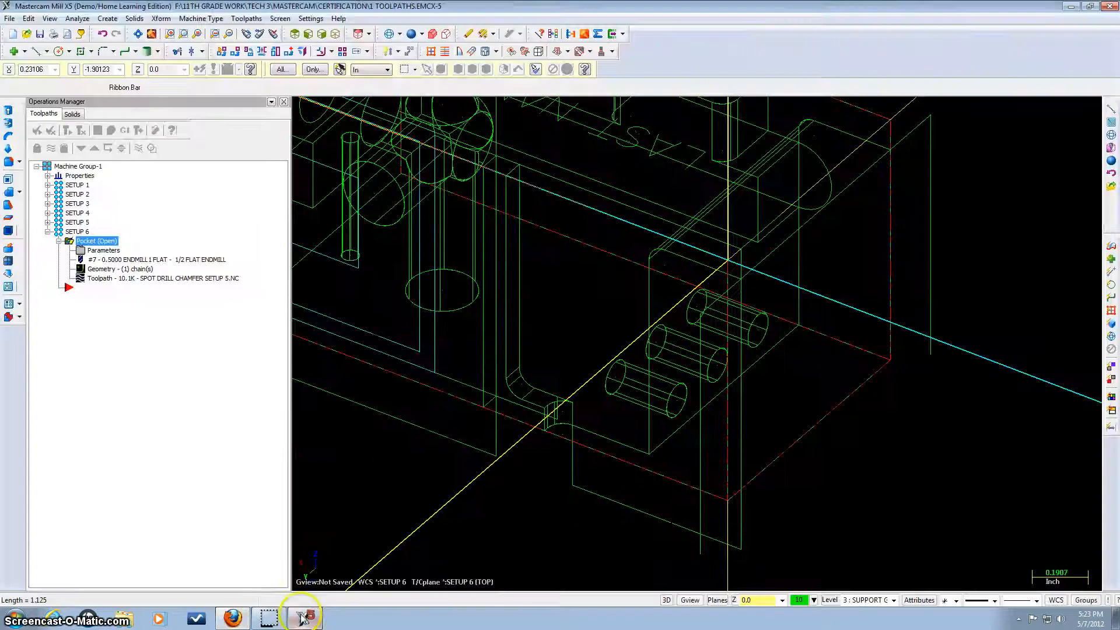
left_click(98, 289)
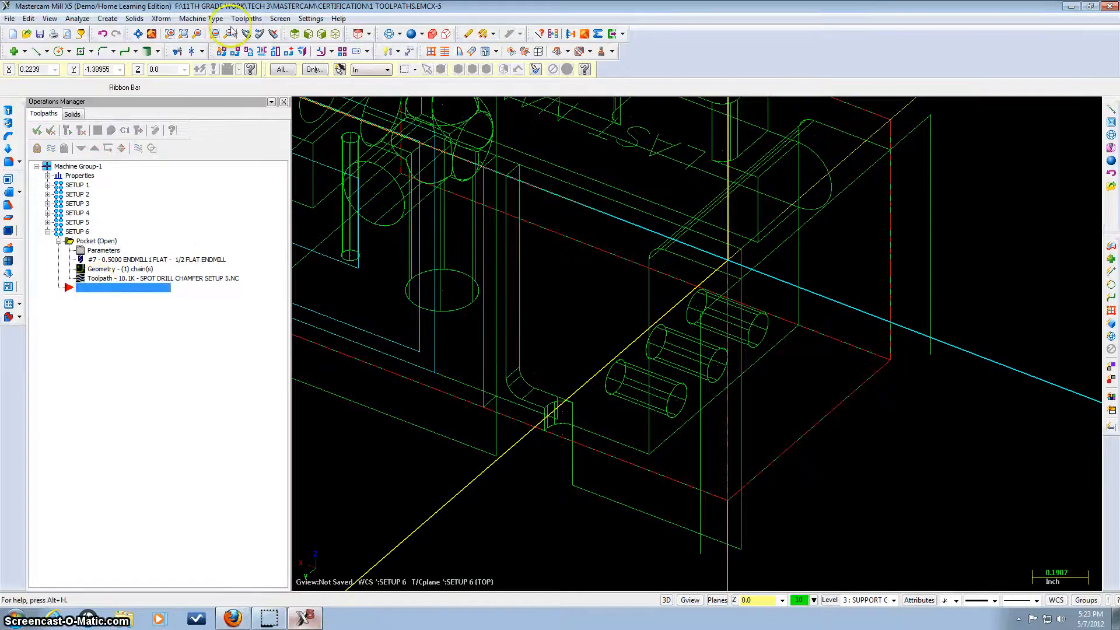
left_click(246, 18)
left_click(255, 99)
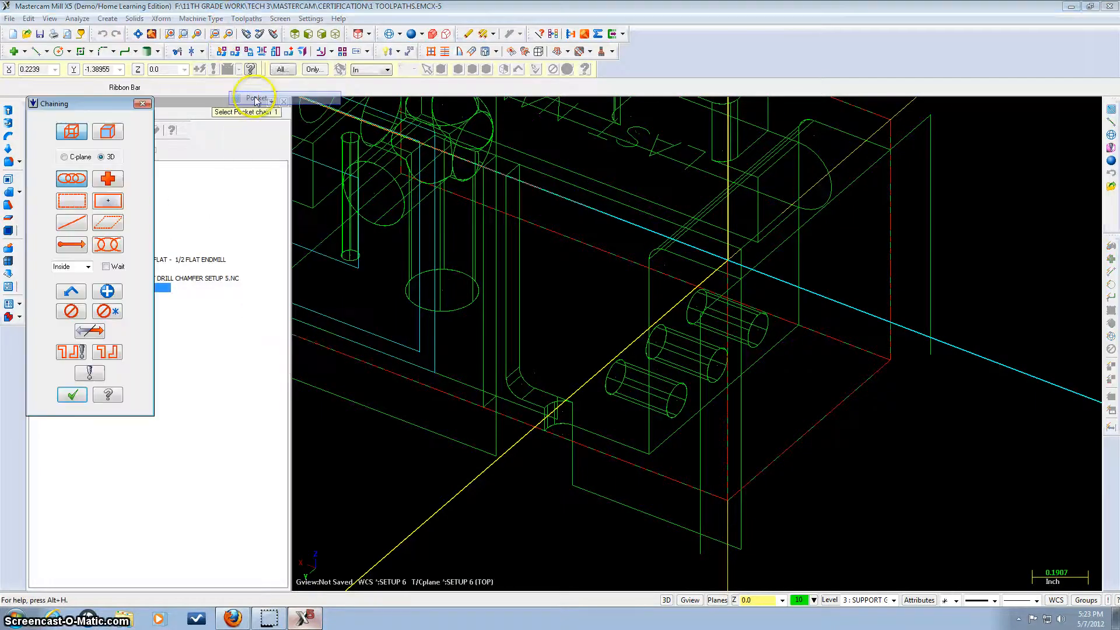
scroll(526, 214, "up", 2)
scroll(526, 212, "up", 1)
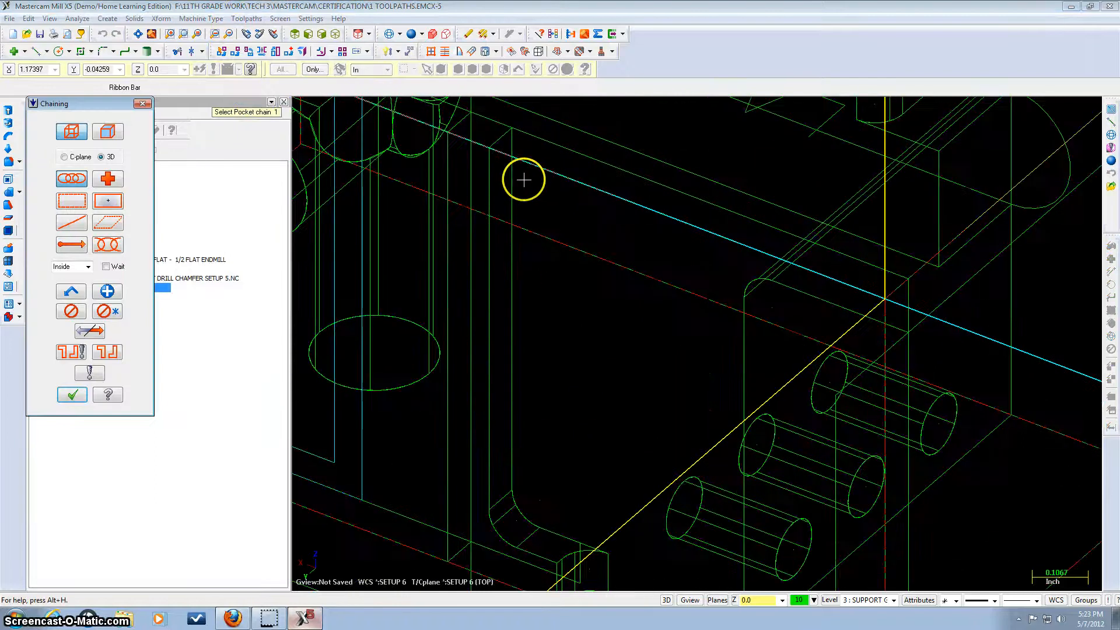
left_click(513, 171)
scroll(520, 430, "up", 3)
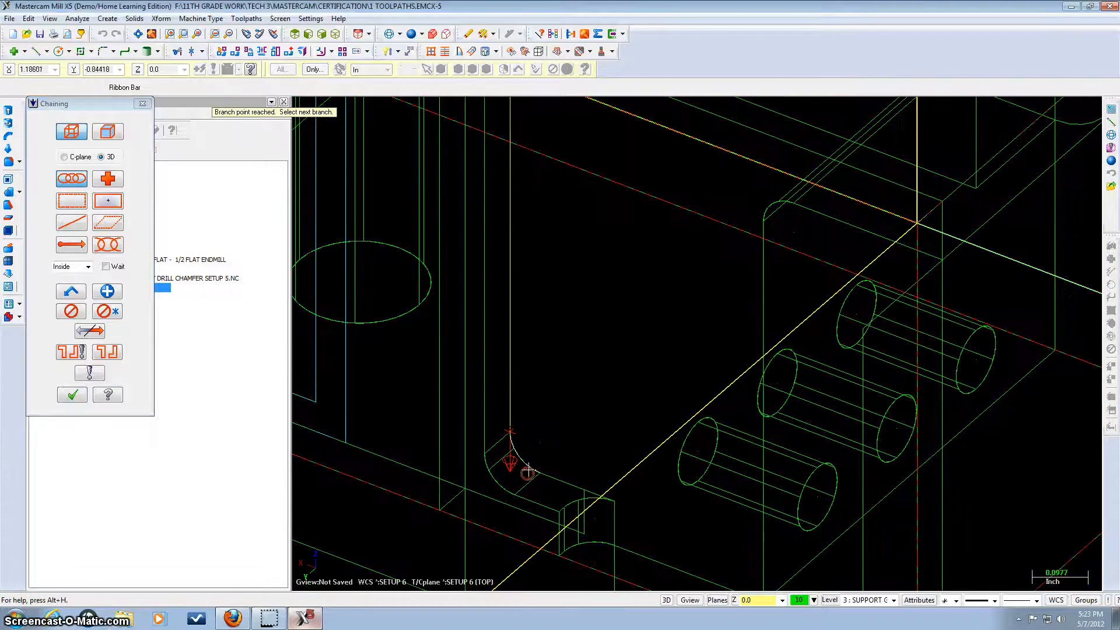
scroll(517, 459, "up", 3)
left_click(525, 456)
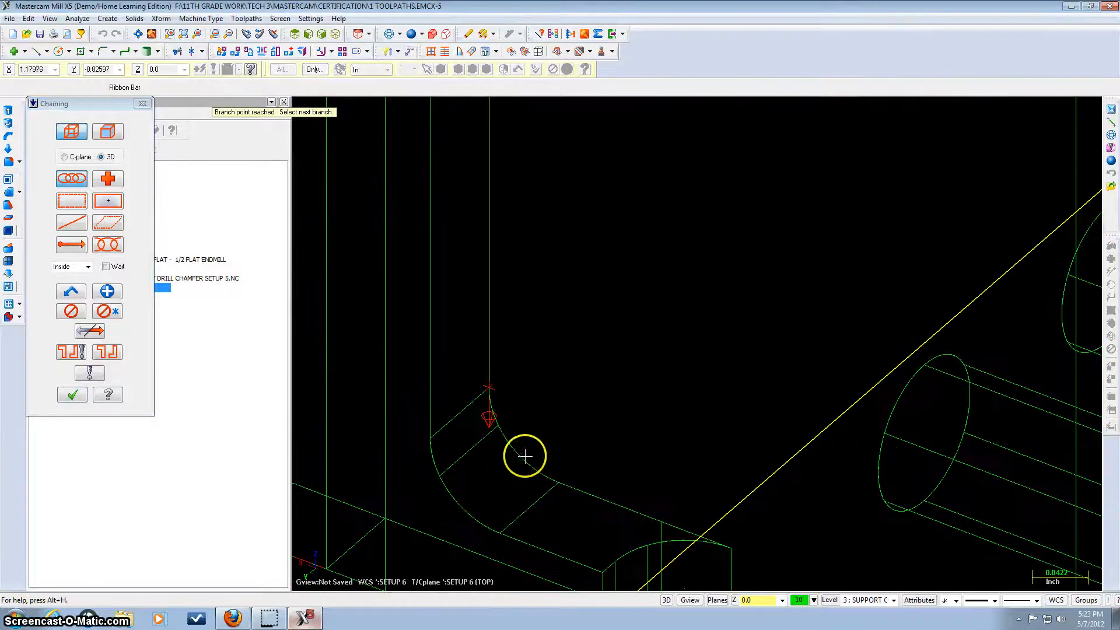
Continue the pocket chain along the entire flat part of the L and down the short vertical edge at its end
scroll(545, 487, "down", 2)
scroll(648, 556, "up", 3)
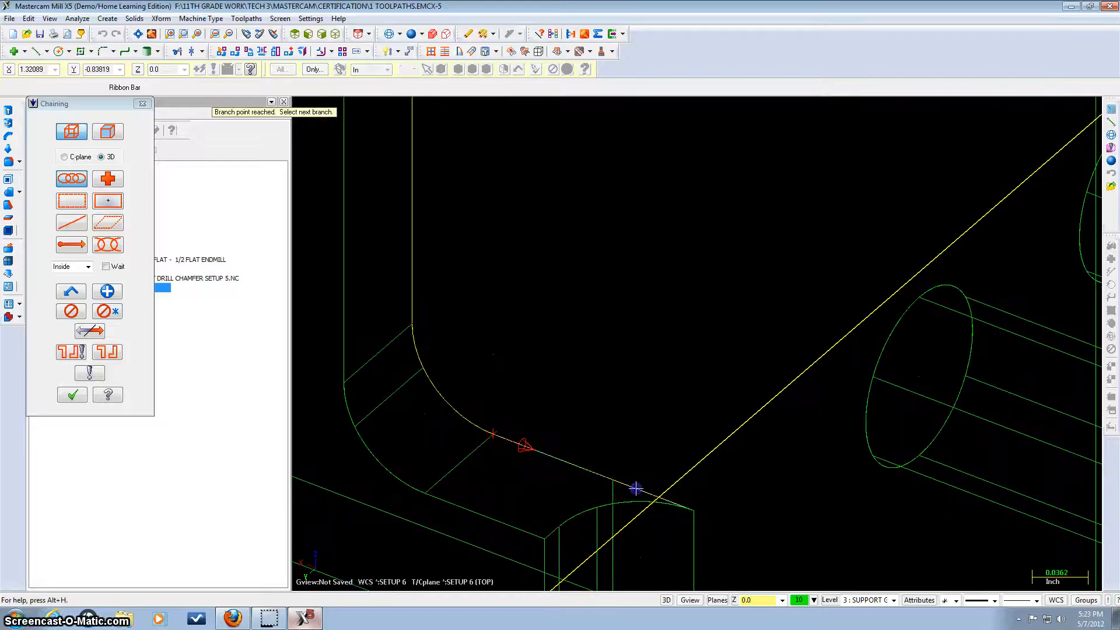
left_click(707, 541)
scroll(708, 549, "down", 4)
scroll(710, 557, "up", 2)
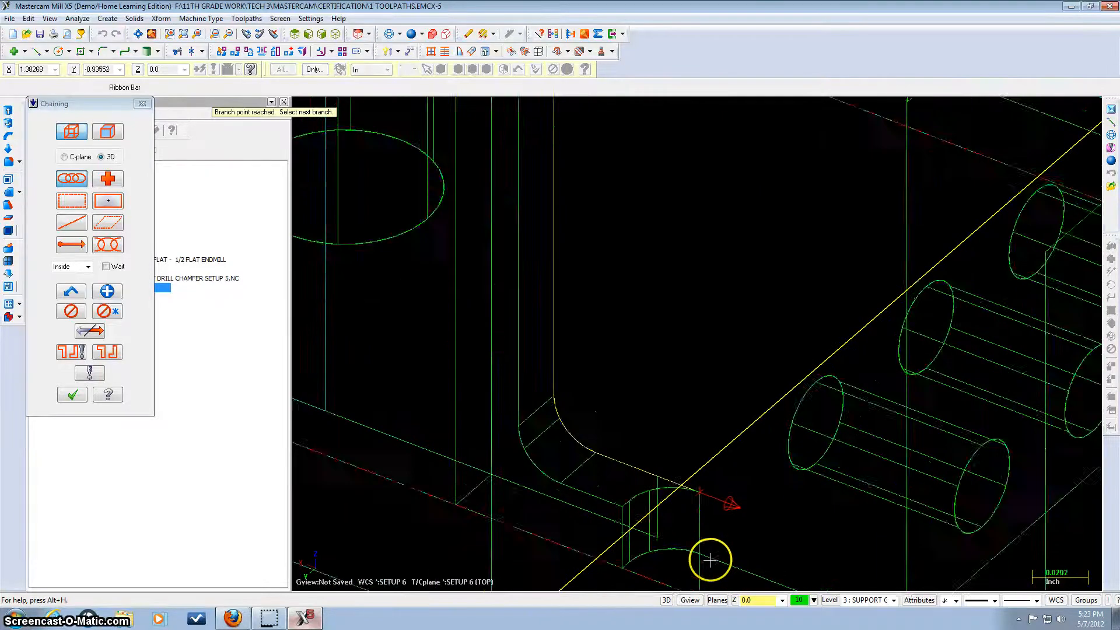
scroll(710, 560, "up", 3)
scroll(695, 509, "down", 9)
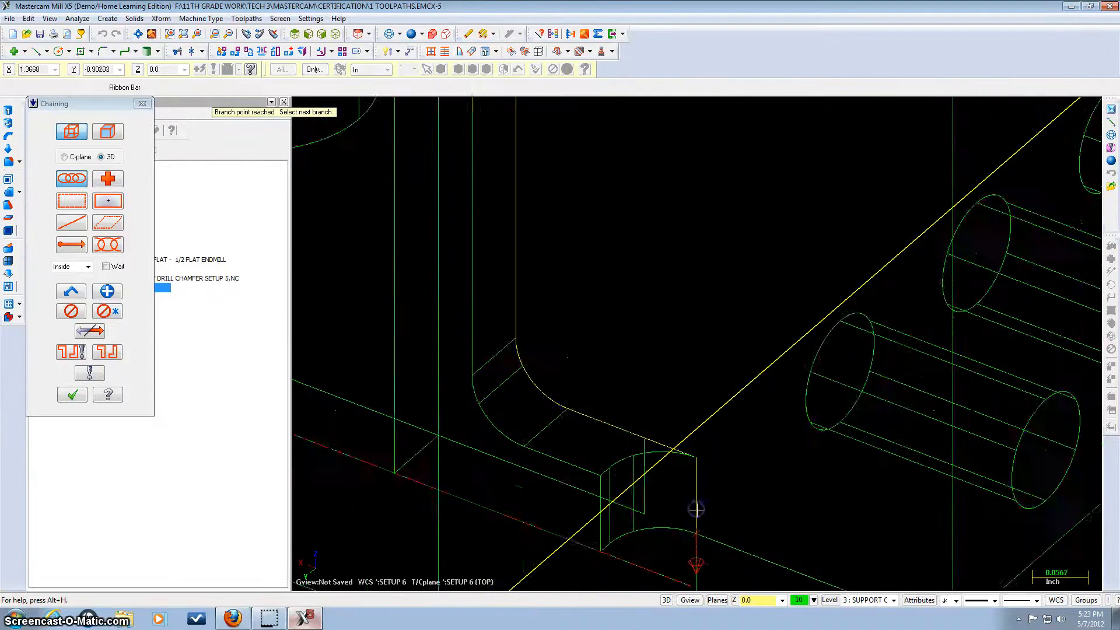
Extend the chain through the three drawn extension lines up to the line on the hangover and accept the chain
scroll(800, 563, "up", 4)
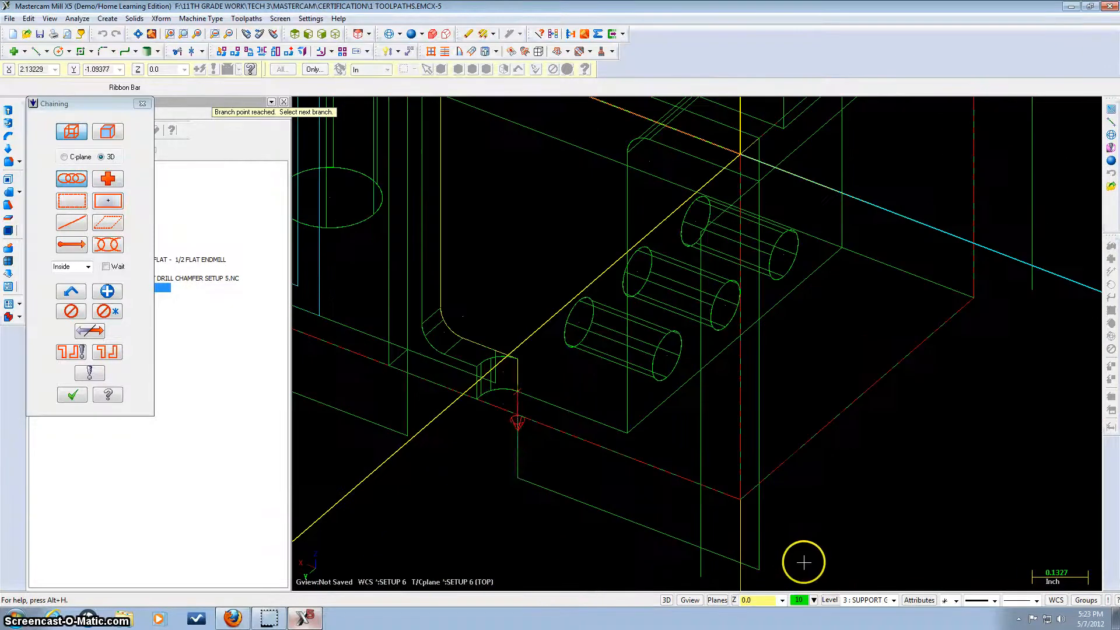
scroll(843, 128, "up", 3)
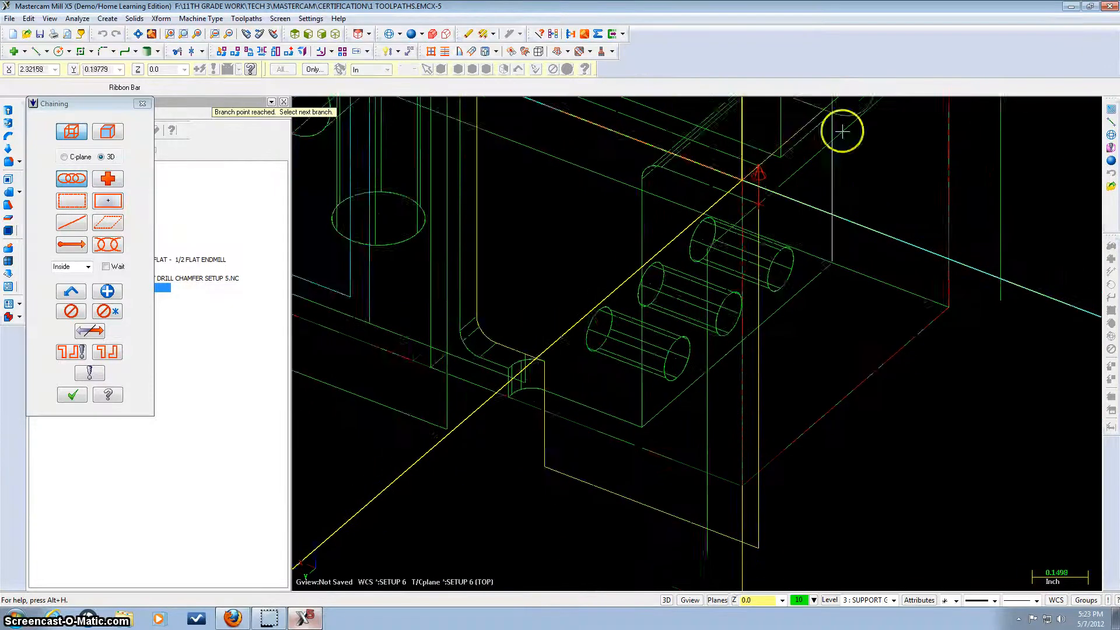
middle_click_drag(760, 223, 811, 222)
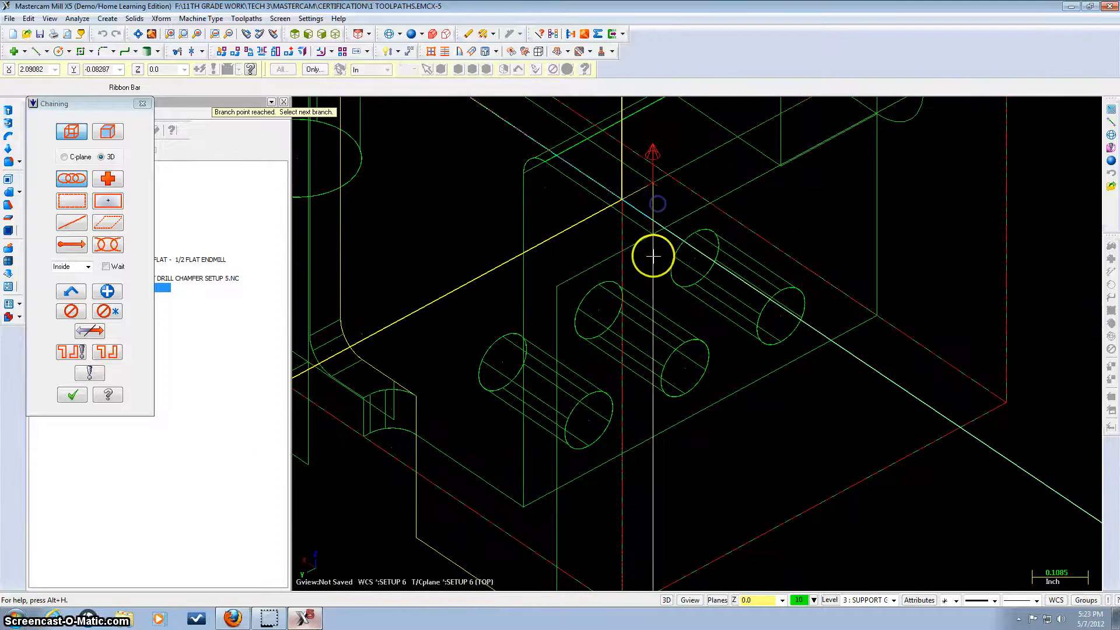
scroll(654, 256, "down", 5)
middle_click_drag(629, 262, 491, 272)
left_click(73, 396)
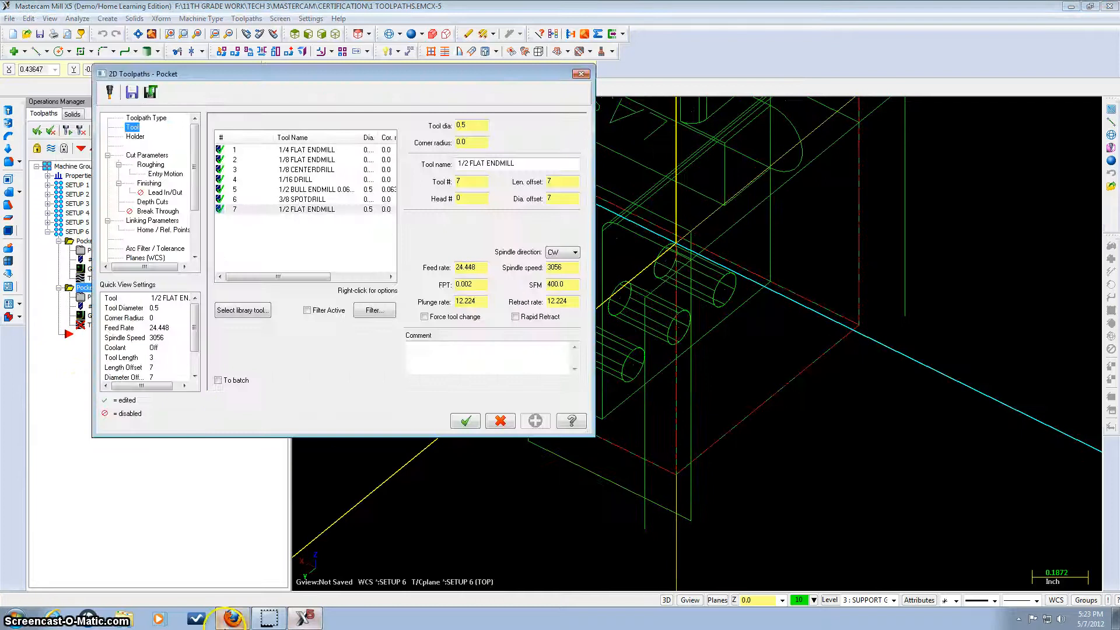
Choose tool 7, the 1/2 flat endmill, for the right pocket, following the Firefox document
left_click(235, 618)
scroll(372, 530, "down", 3)
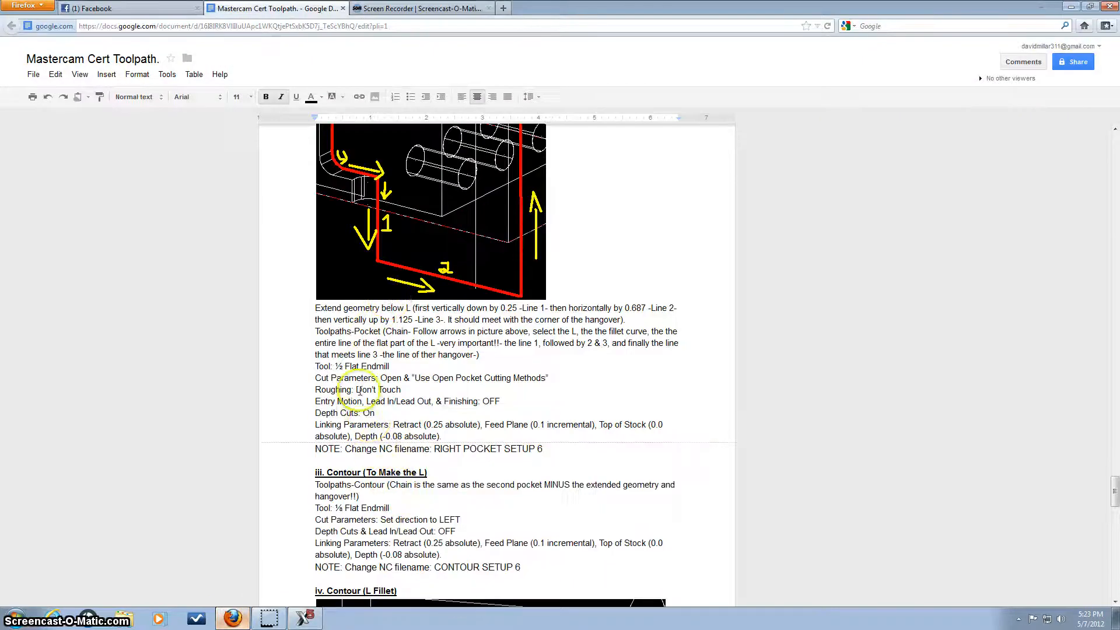
left_click(305, 617)
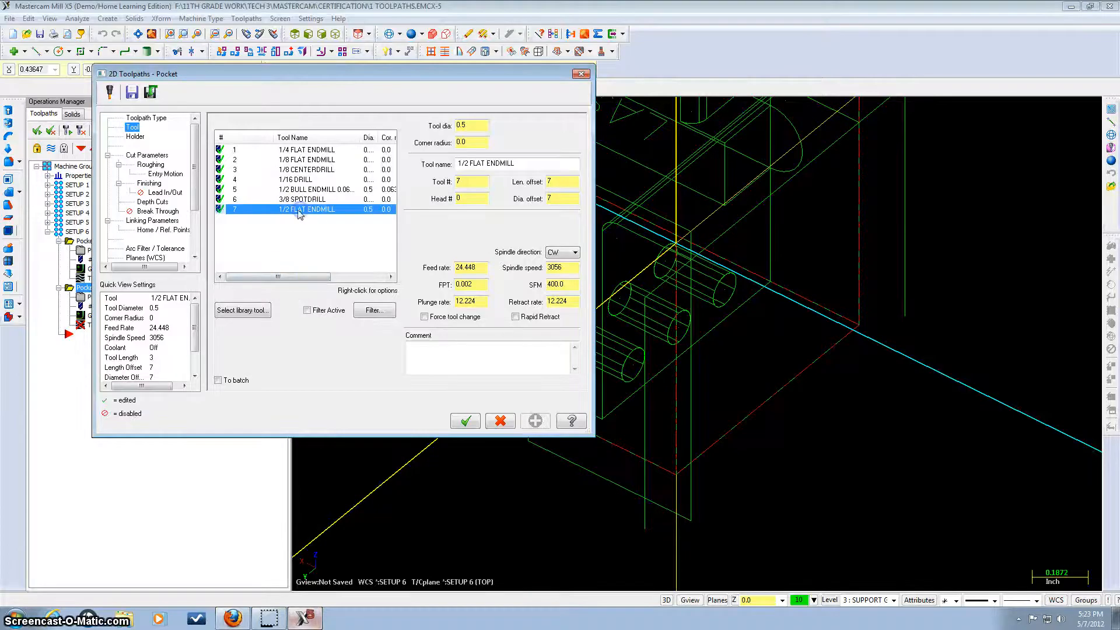
Check the right pocket's Open pocket type and open pocket cutting method against the Firefox document
left_click(147, 155)
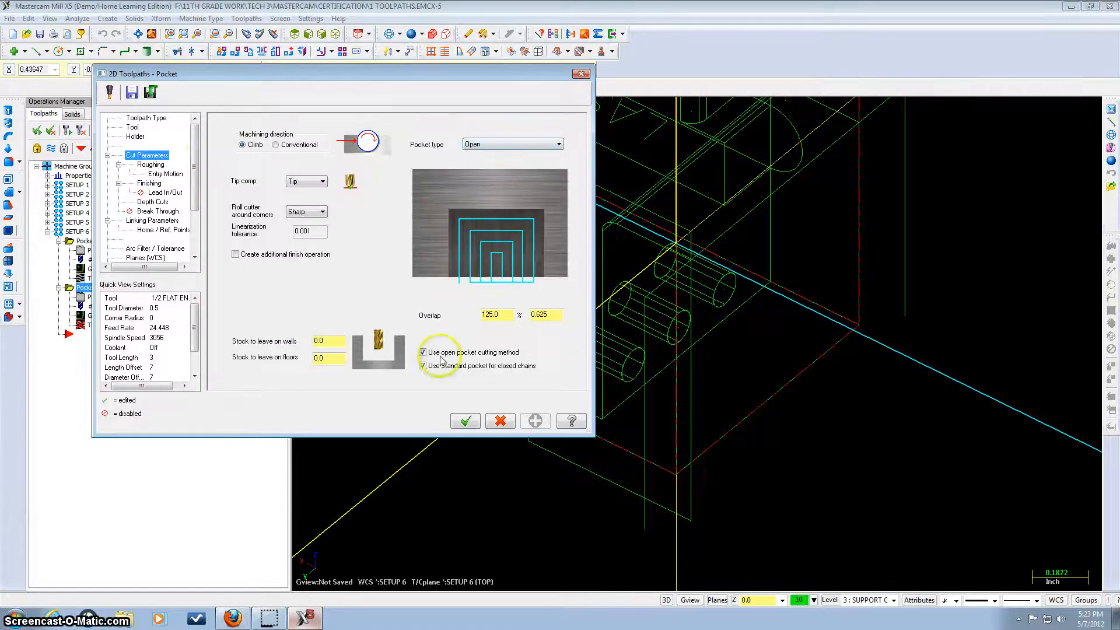
left_click(233, 618)
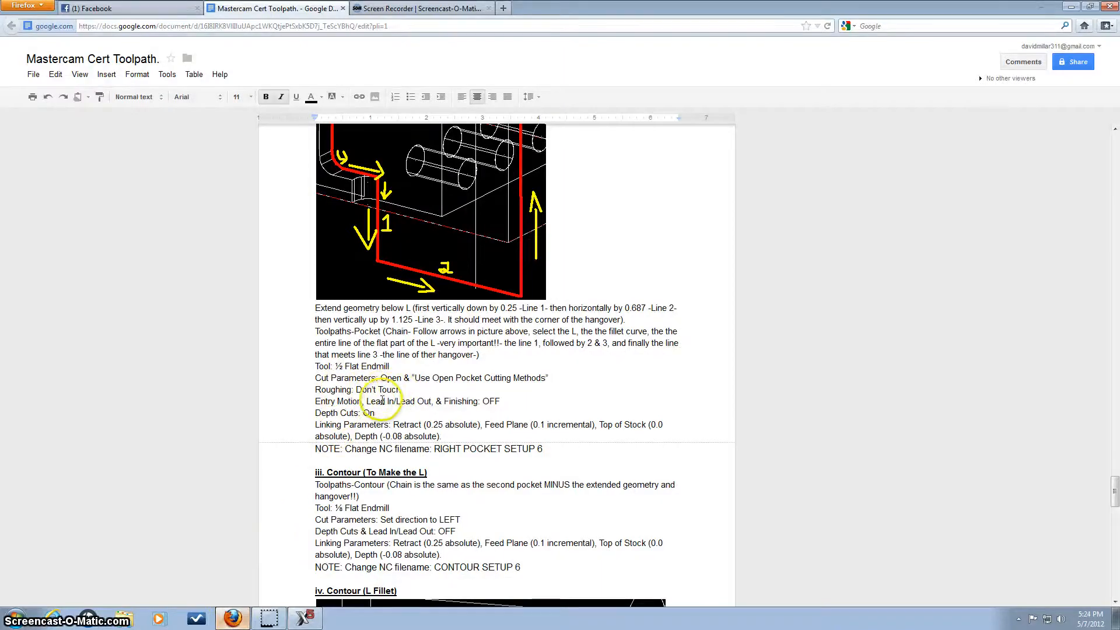
left_click(304, 616)
Review the right pocket's entry motion, finishing, lead in/out, depth cuts and linking parameters, and accept the pocket toolpath
left_click(158, 175)
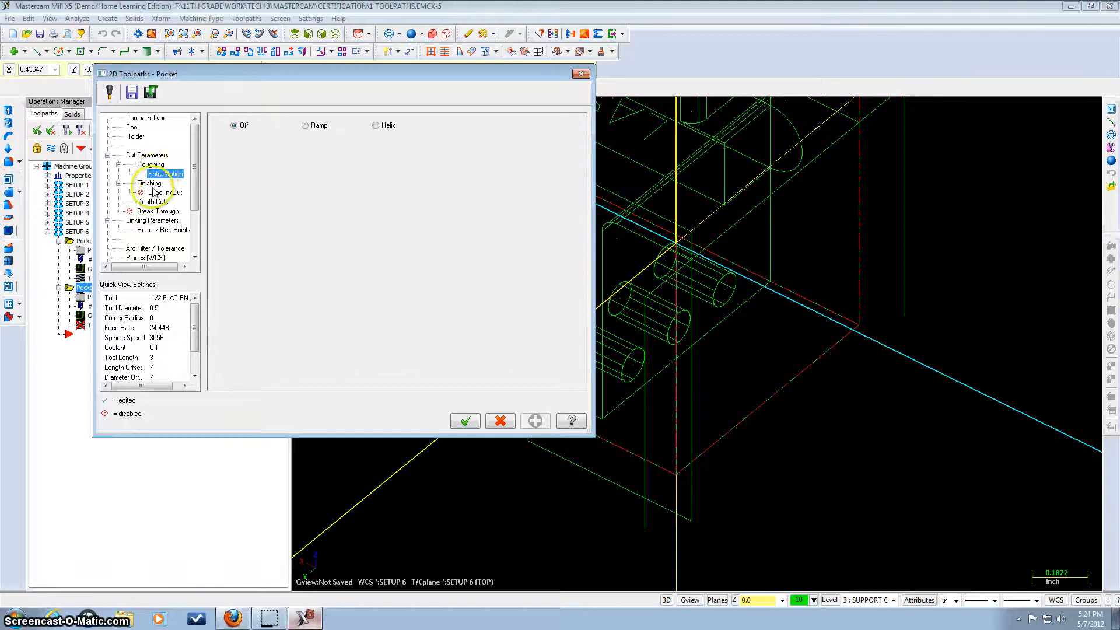
left_click(151, 184)
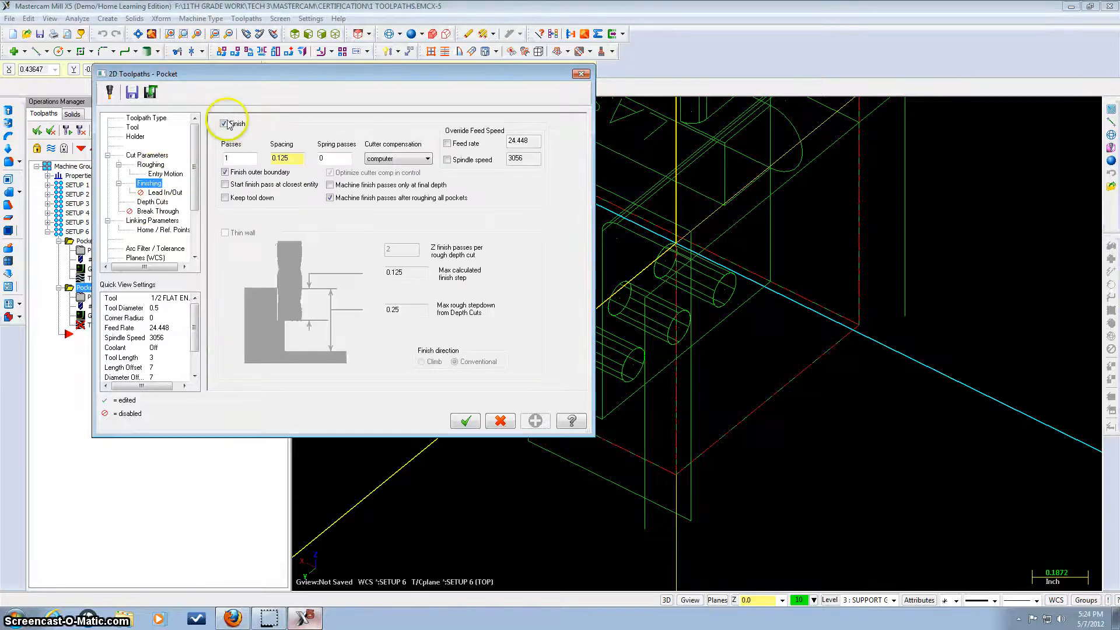
left_click(165, 193)
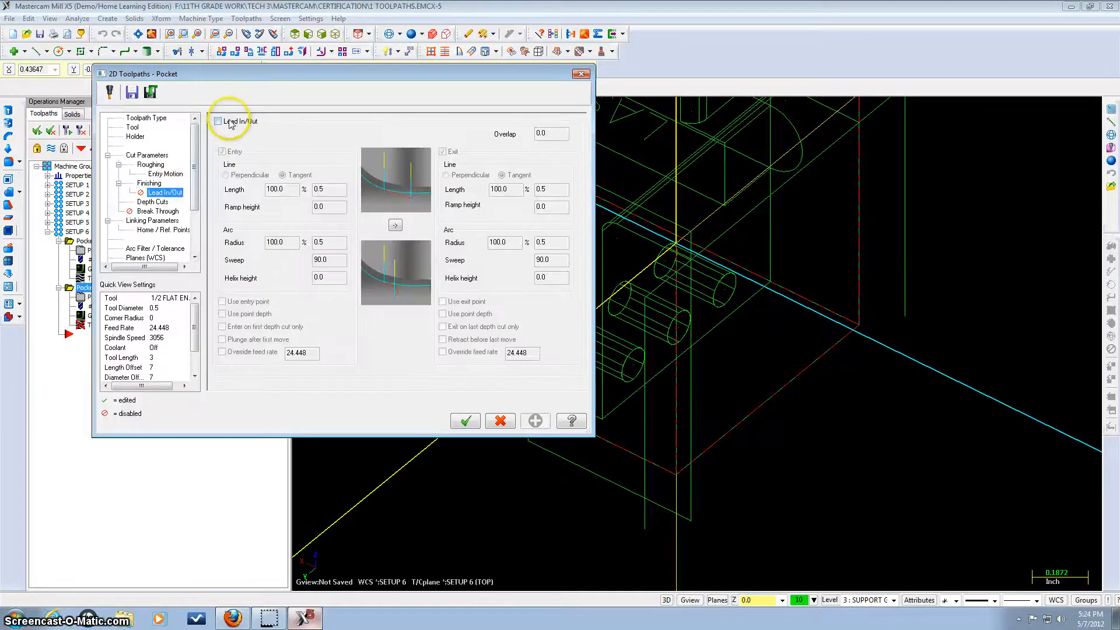
left_click(153, 202)
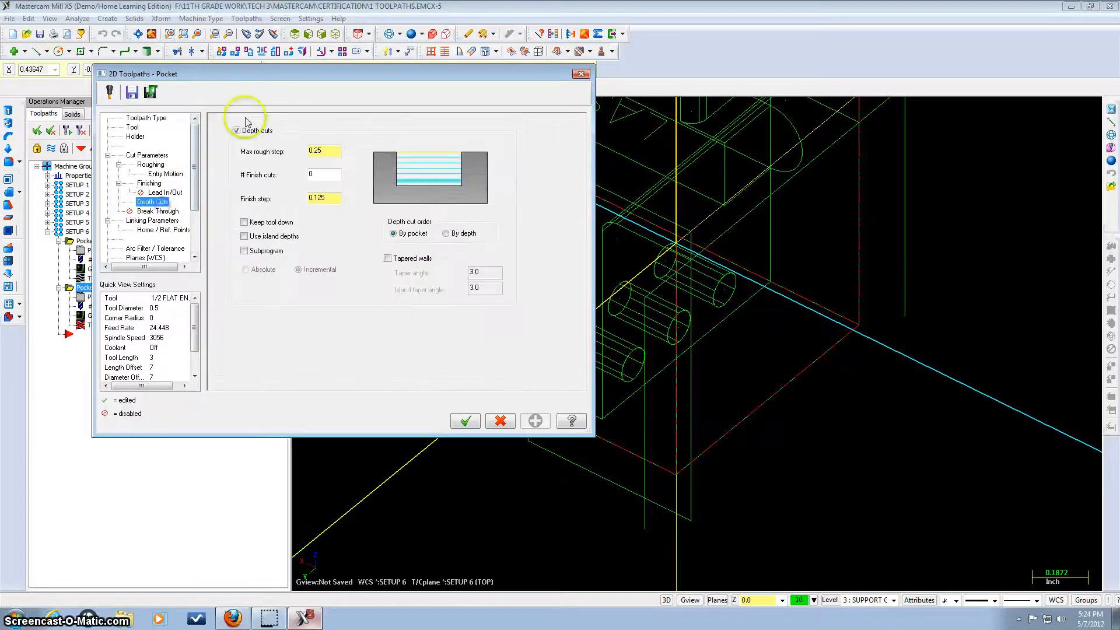
left_click(170, 222)
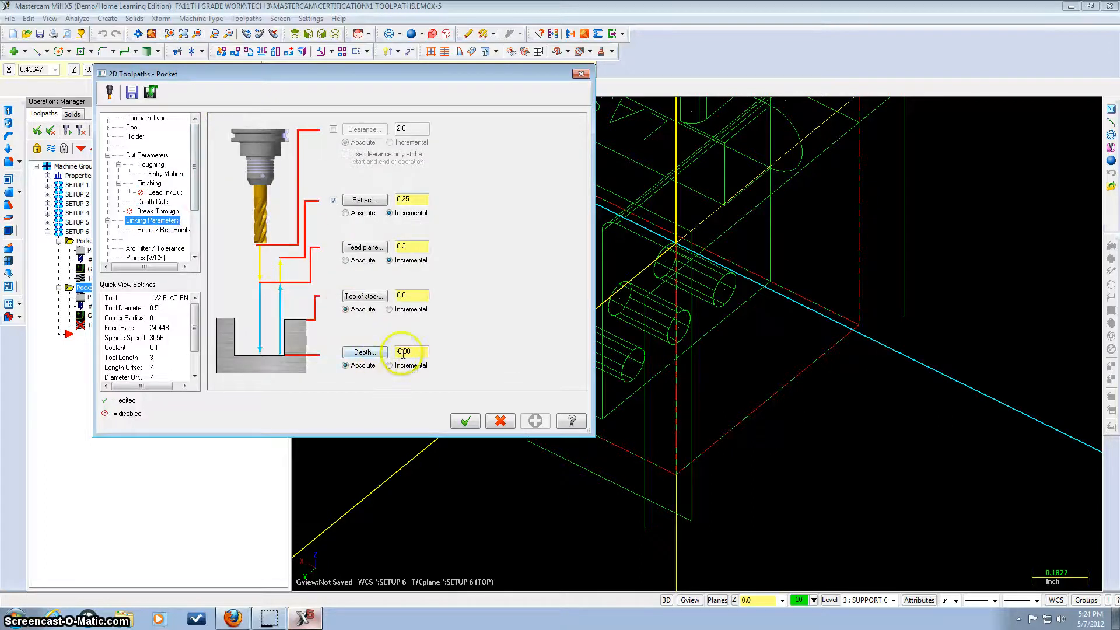
left_click(465, 420)
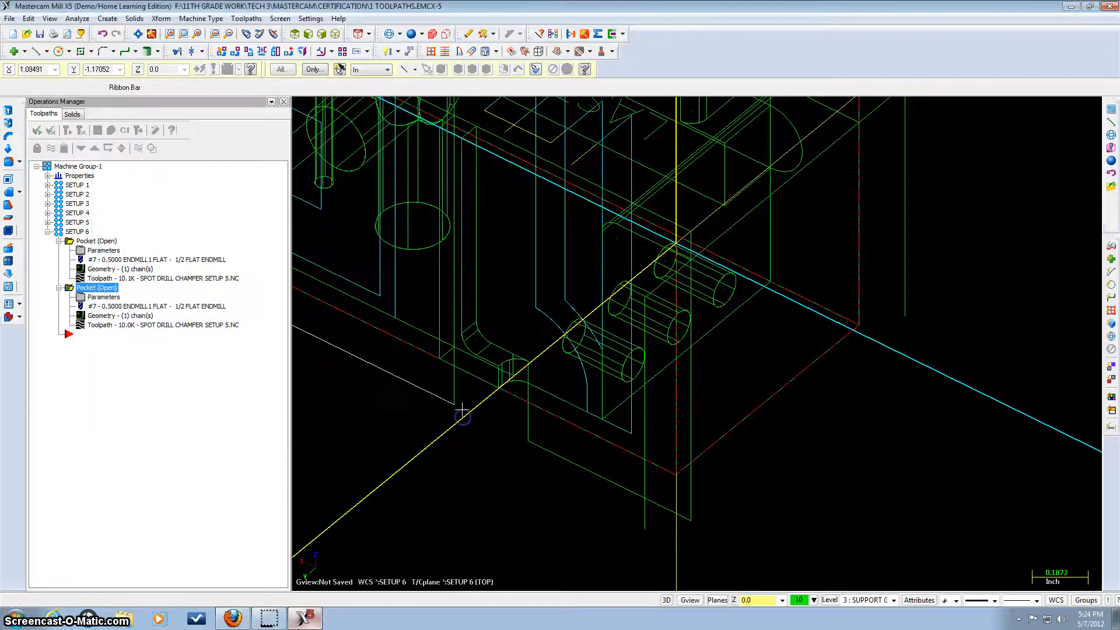
Simulate the first Setup 6 pocket in Verify, inspect the machined stock and close the verification
scroll(449, 413, "up", 3)
scroll(449, 413, "down", 2)
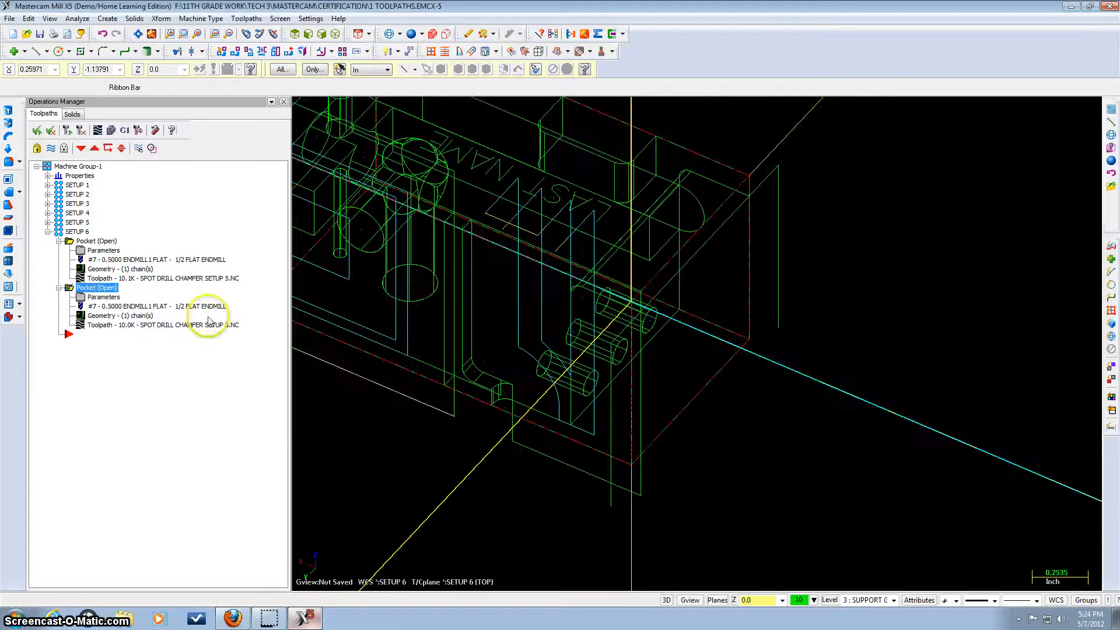
left_click(90, 242)
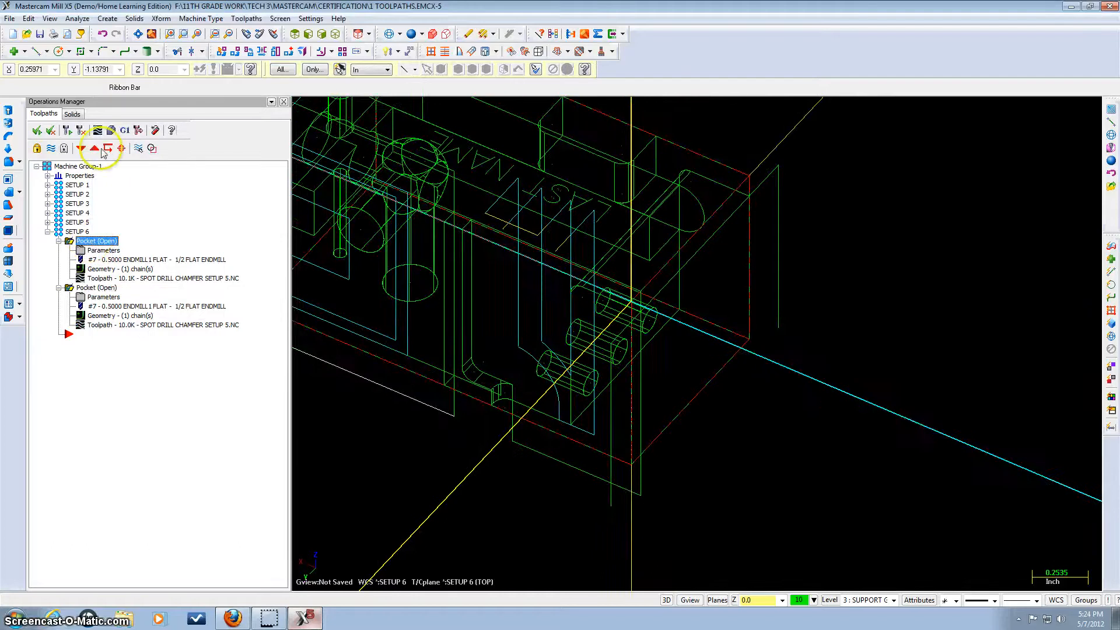
left_click(111, 130)
left_click(68, 126)
left_click_drag(445, 292, 495, 513)
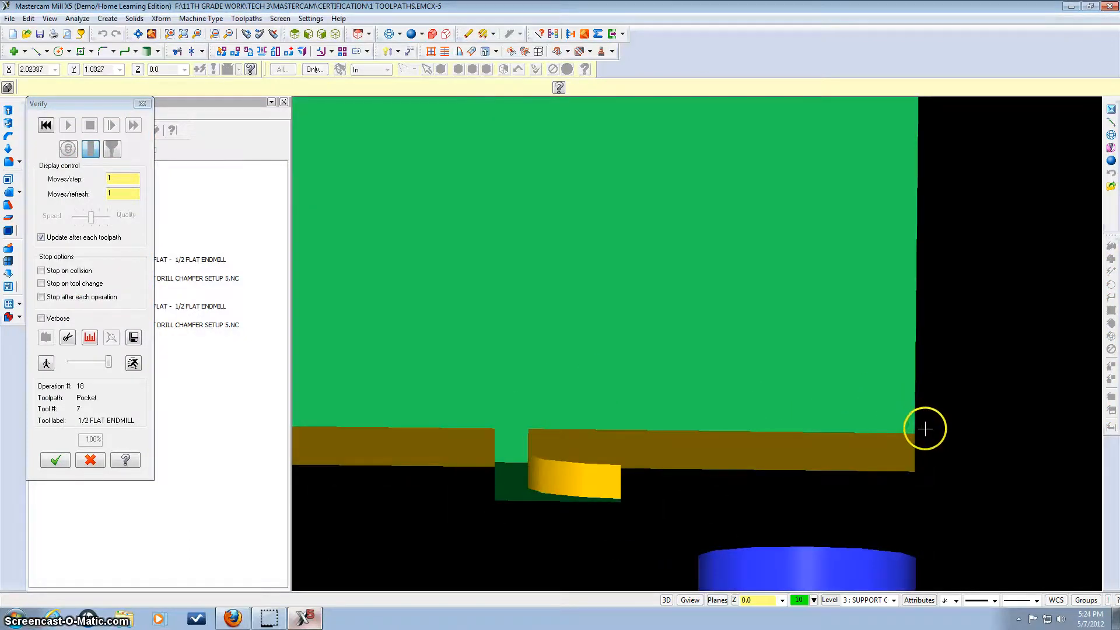
left_click(57, 461)
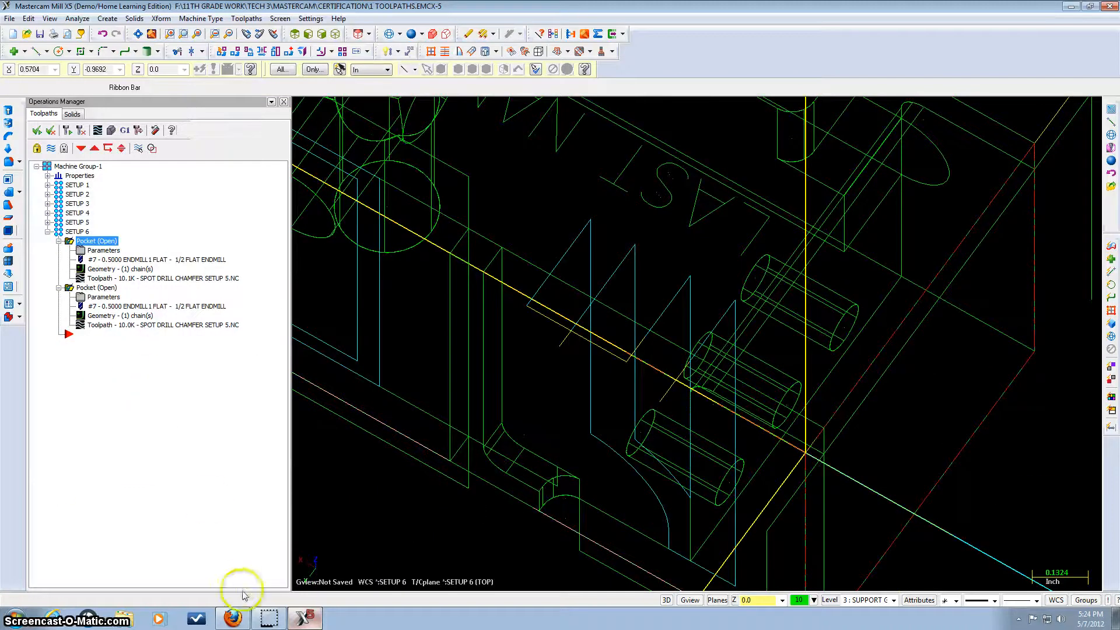
Start a contour toolpath at the end of Setup 6, following the Firefox document's section on making the L
left_click(234, 619)
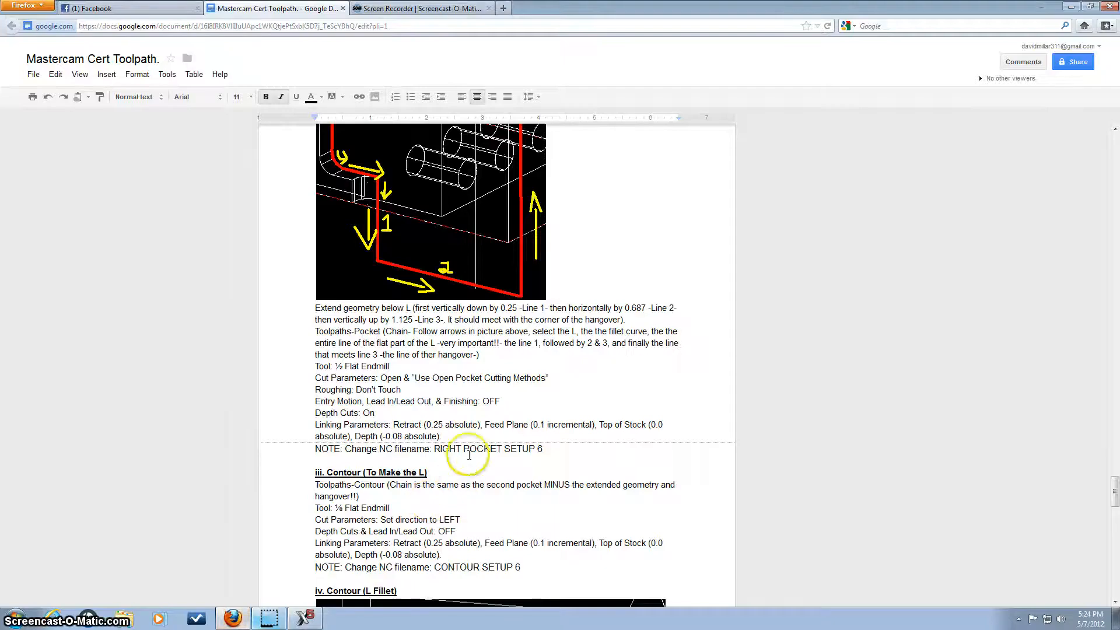
scroll(461, 508, "down", 4)
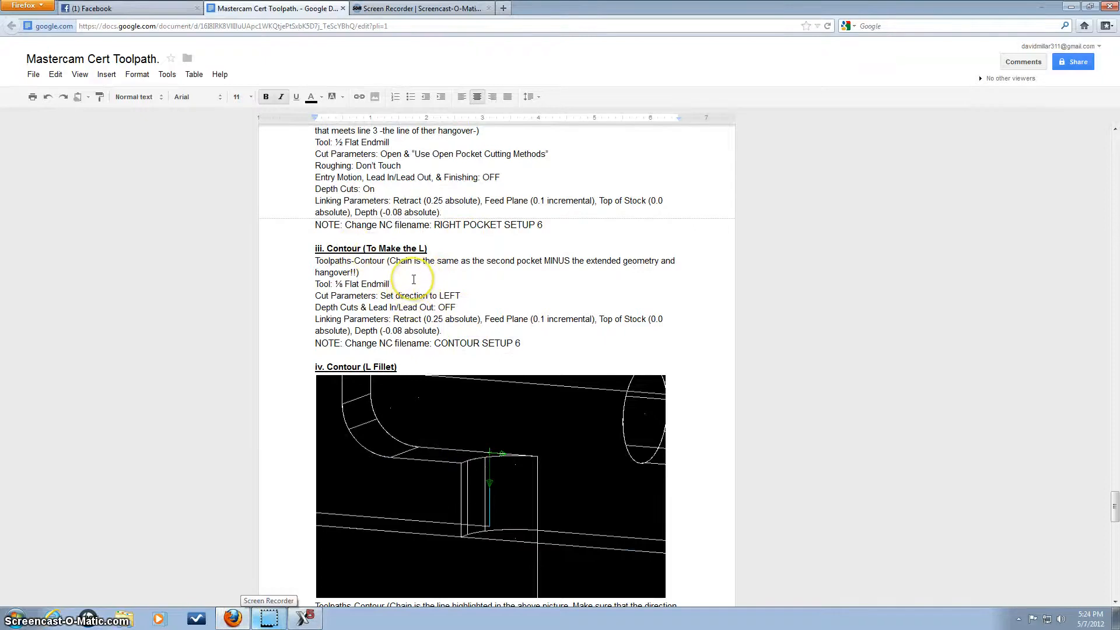
left_click(305, 619)
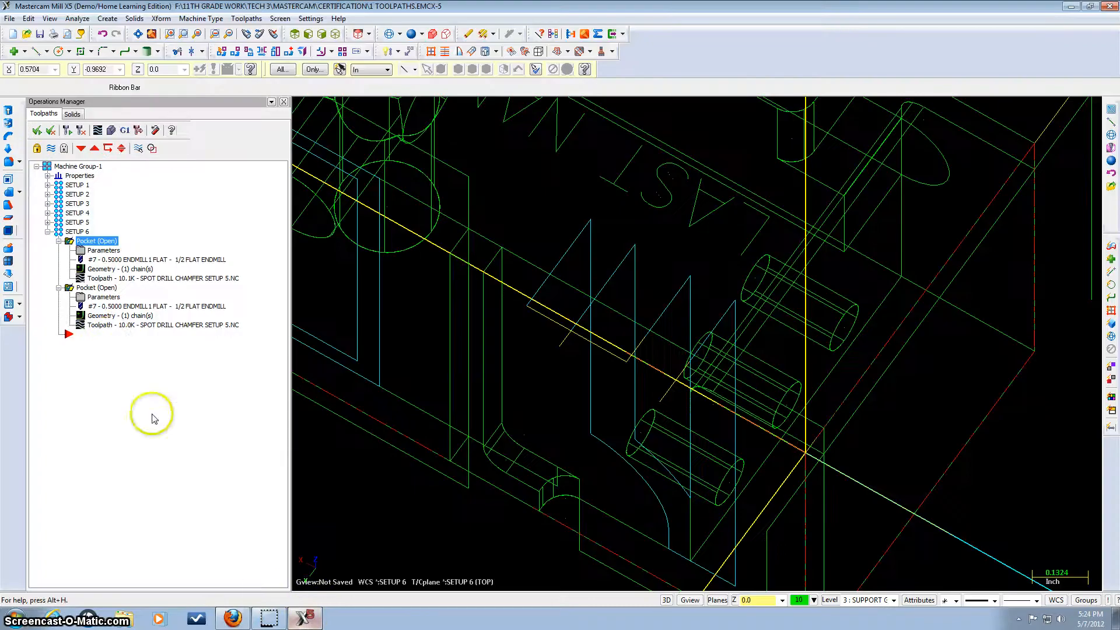
left_click(105, 325)
left_click(246, 18)
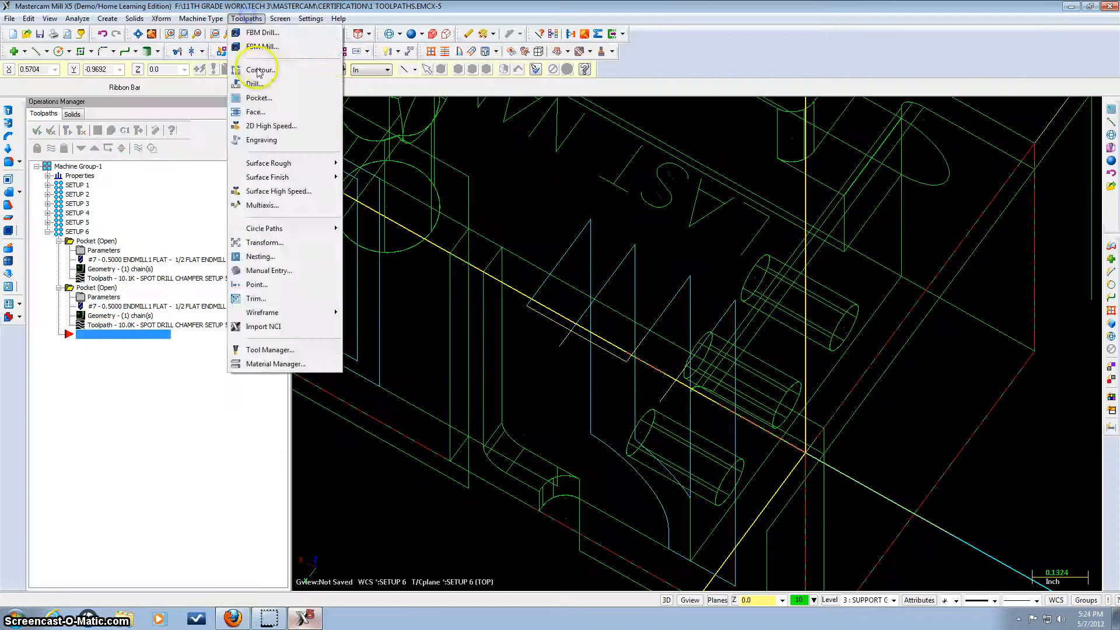
left_click(260, 70)
Chain the L's long vertical edge, fillet, flat part and short end edge for the contour, without the extension lines, and accept the chain
middle_click_drag(426, 310, 419, 268)
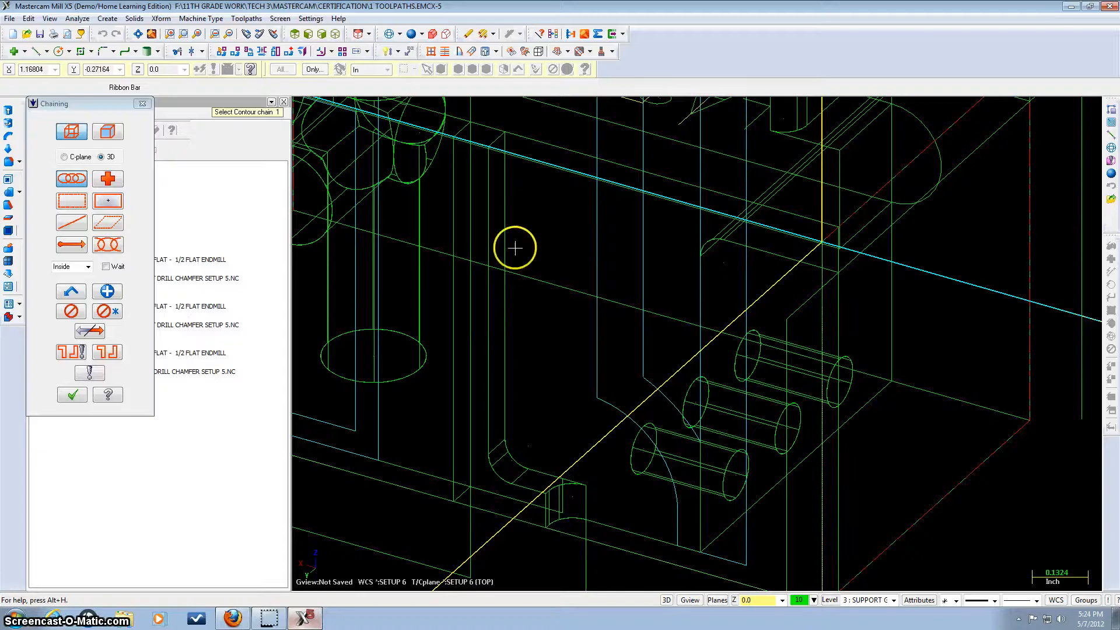
left_click(504, 191)
scroll(512, 448, "up", 2)
scroll(525, 478, "up", 2)
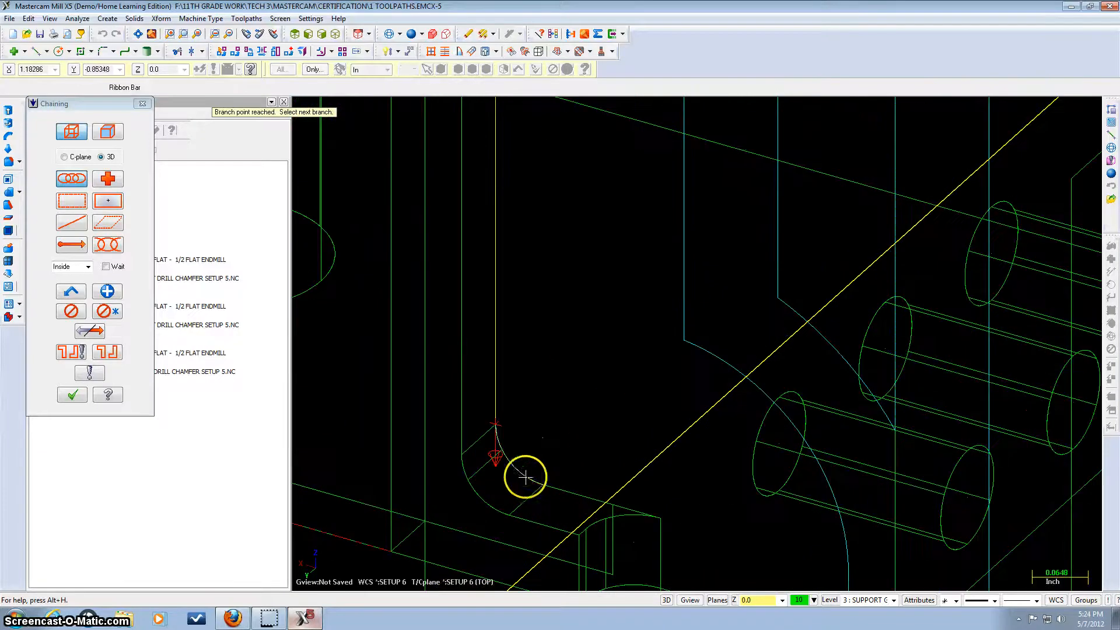
scroll(526, 478, "up", 2)
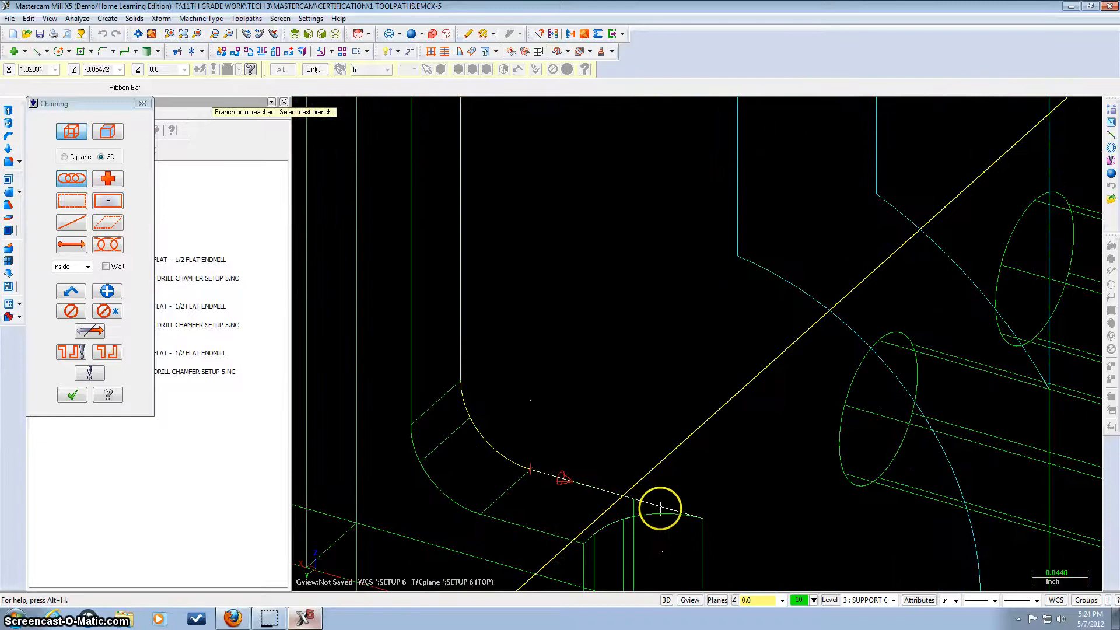
scroll(721, 501, "down", 3)
scroll(722, 525, "up", 2)
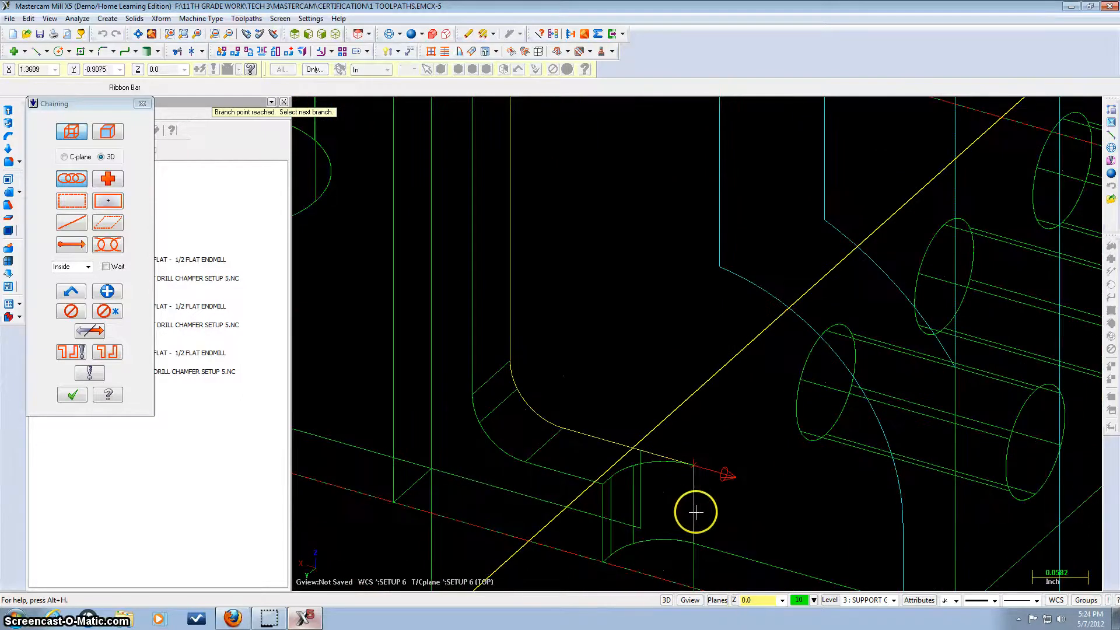
left_click(432, 557)
left_click(90, 395)
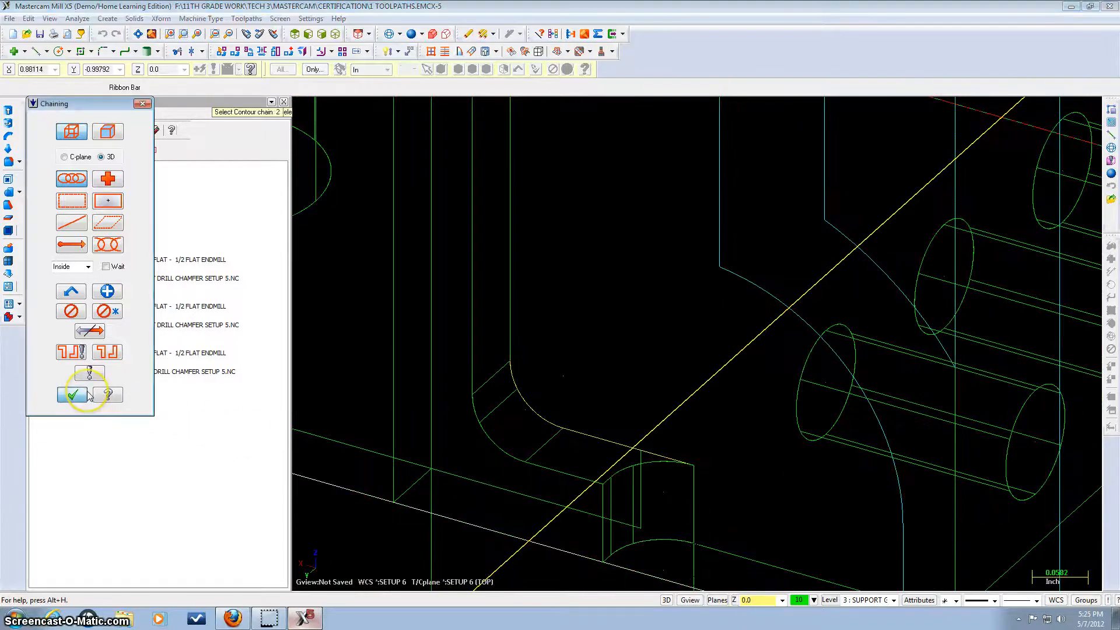
Choose tool 2, the 1/8 flat endmill, for the L contour, following the Firefox document
left_click(146, 125)
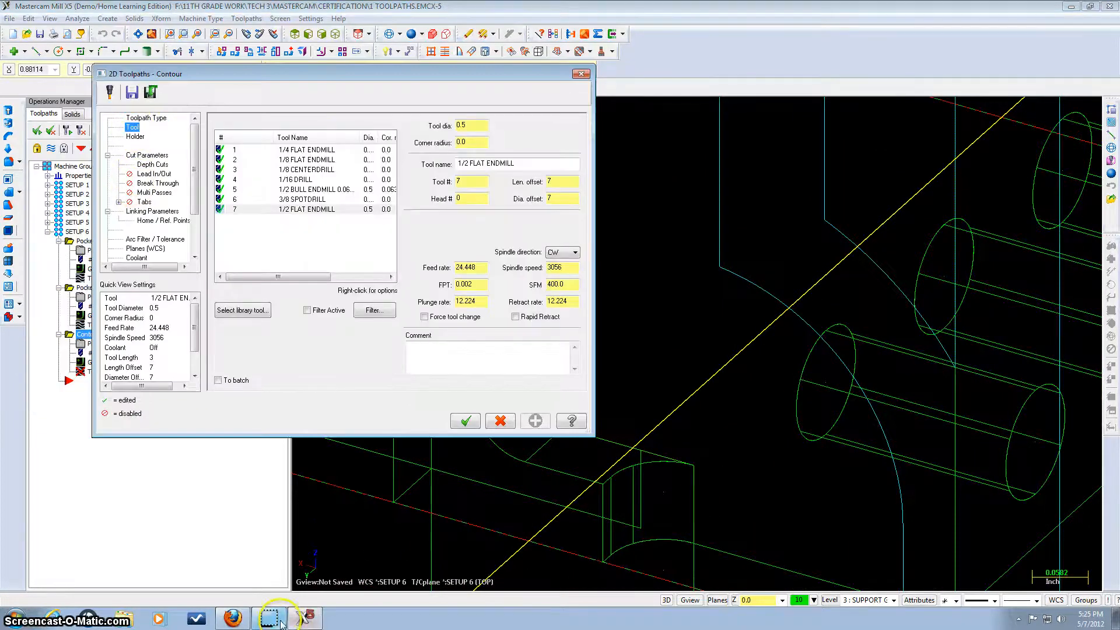
left_click(233, 619)
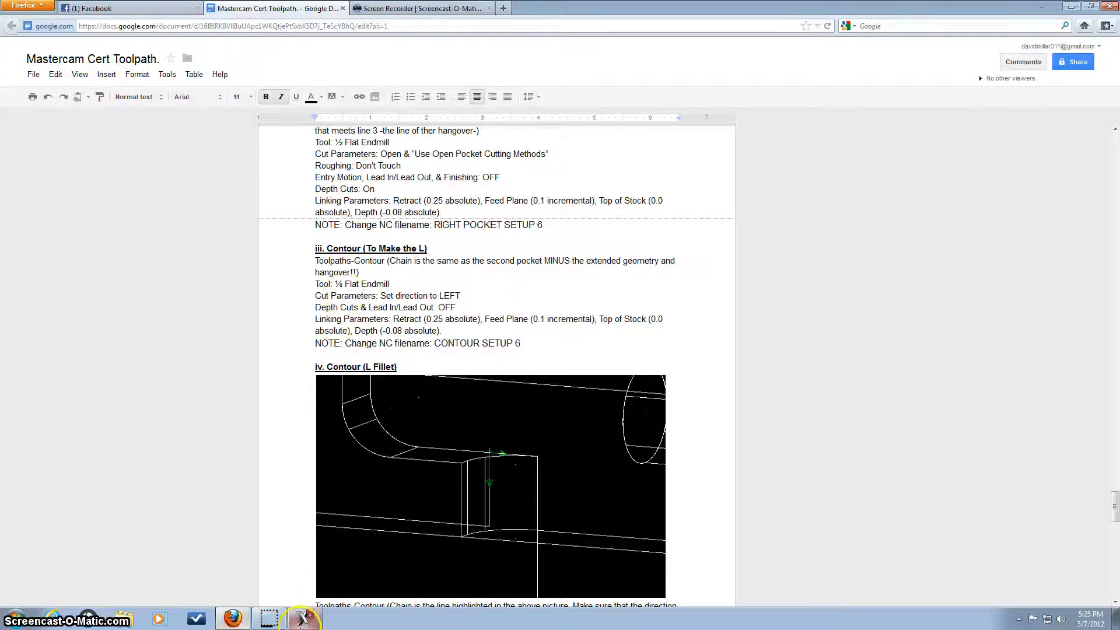
left_click(303, 618)
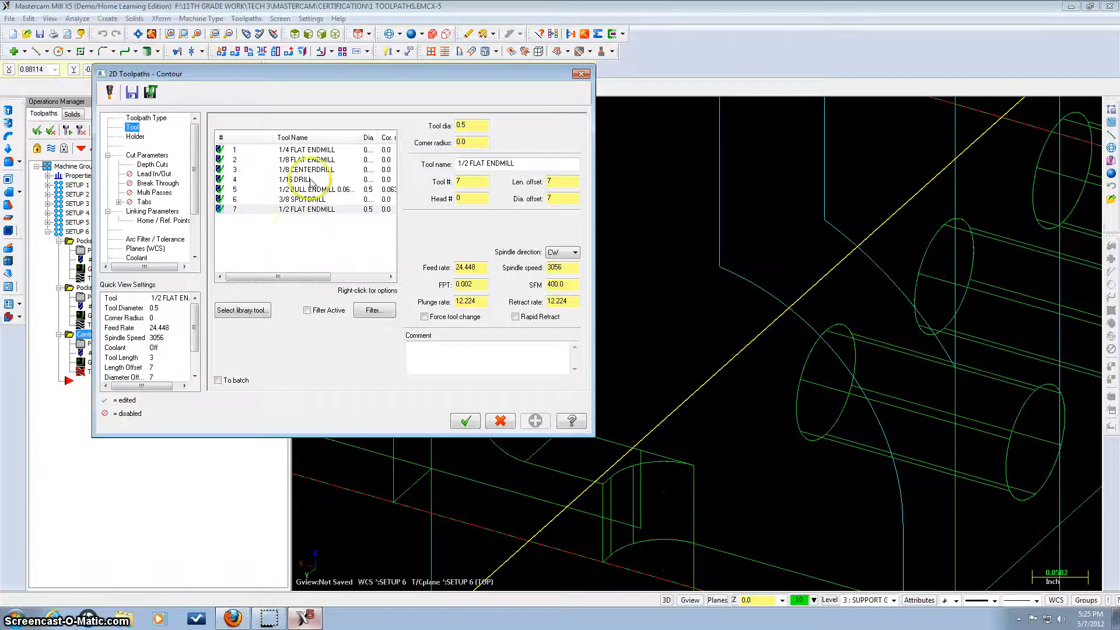
left_click(306, 159)
Set the contour's compensation direction to Left, as the Firefox document specifies
left_click(147, 155)
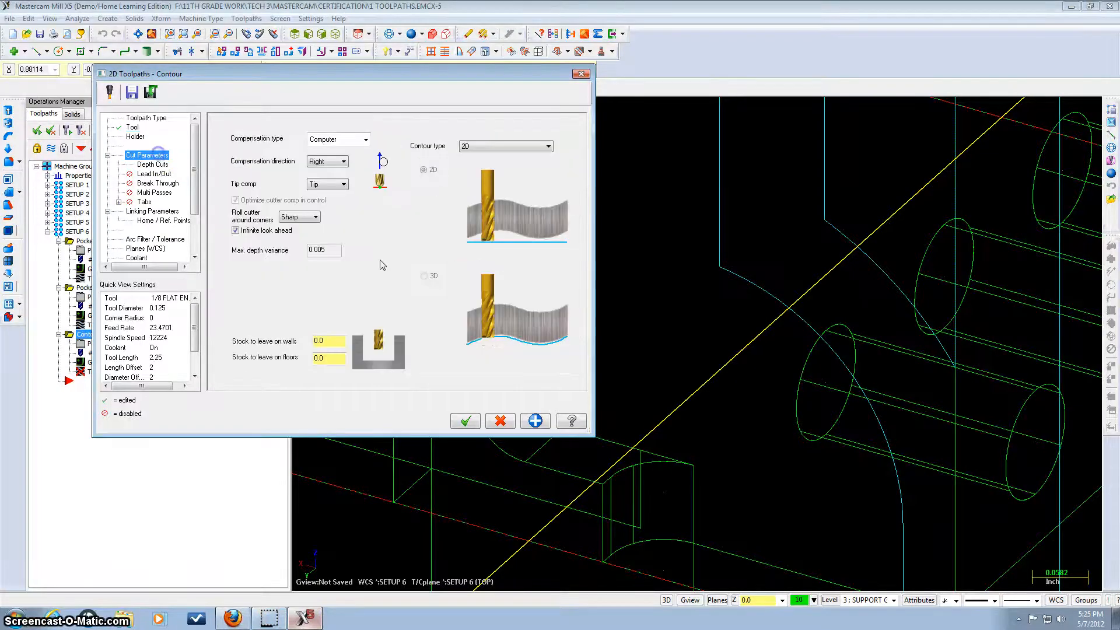
left_click(233, 619)
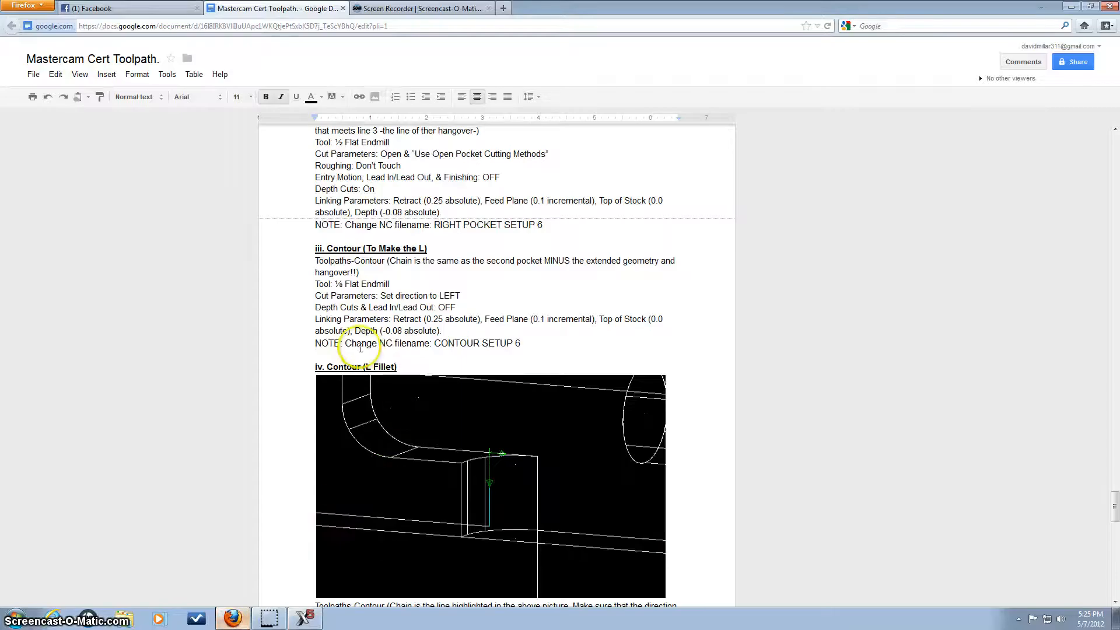
left_click(305, 618)
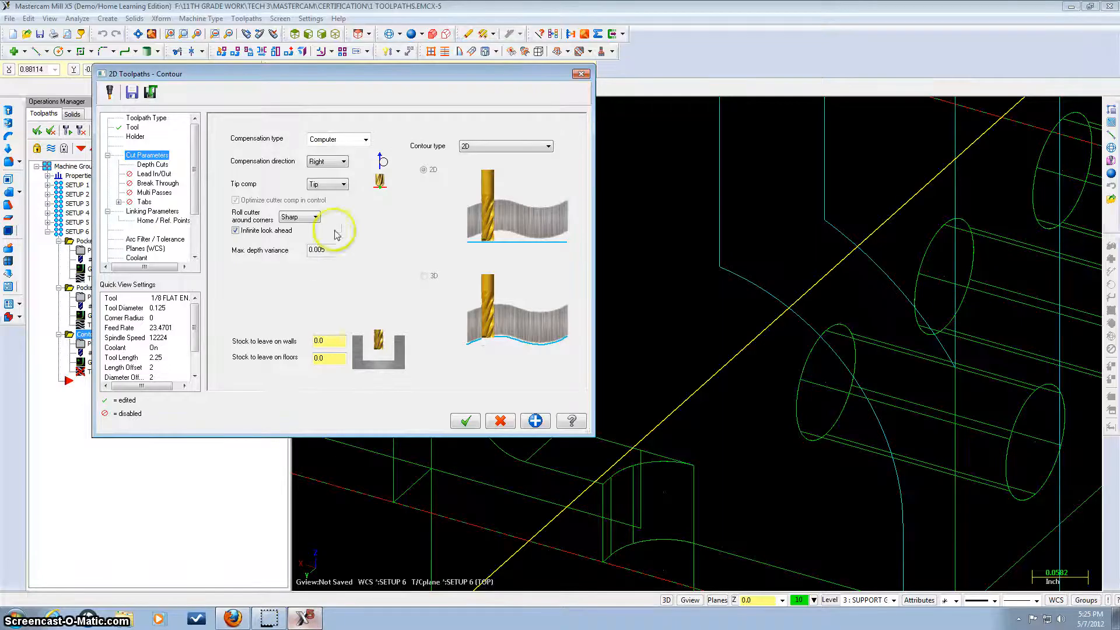
left_click(328, 161)
left_click(327, 171)
Turn off depth cuts for the L contour, following the Firefox document
left_click(153, 165)
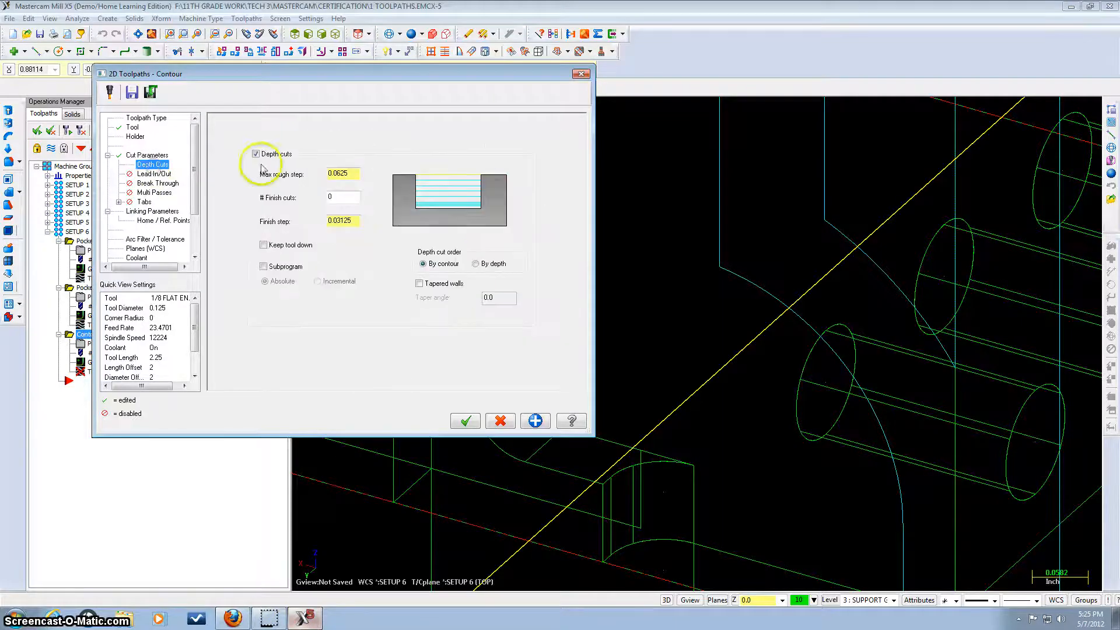
left_click(244, 617)
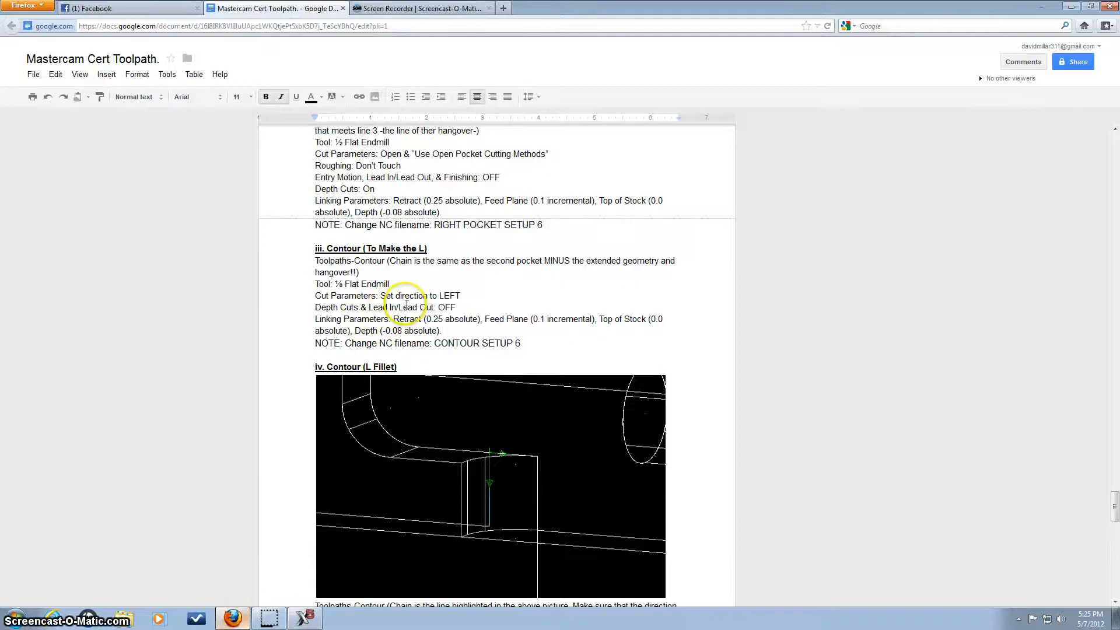
left_click(303, 619)
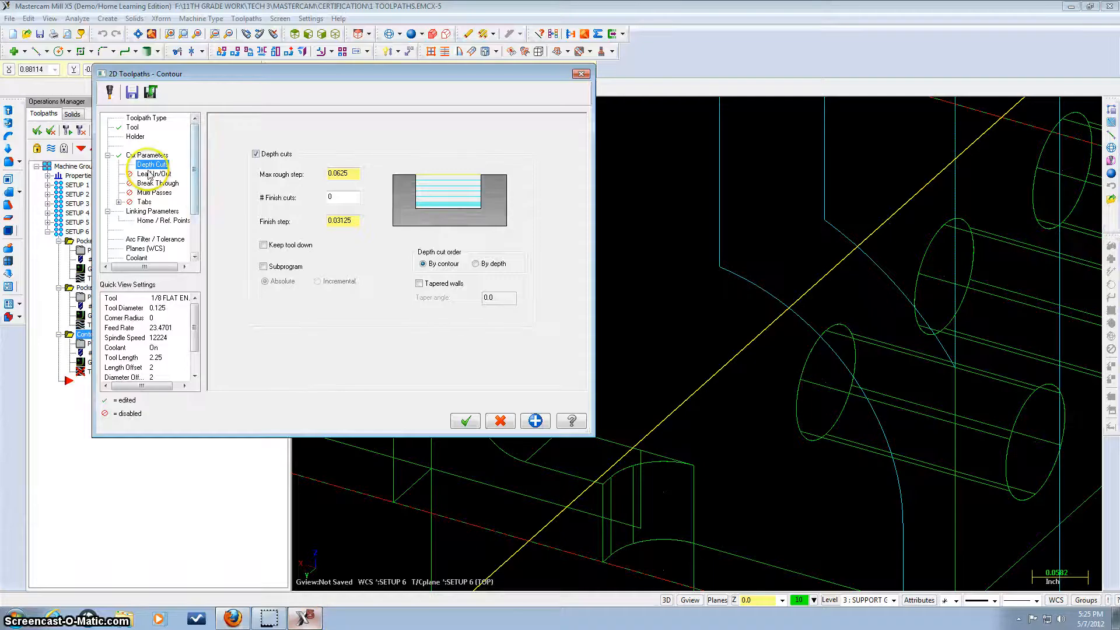
left_click(256, 154)
Check the contour's linking parameters against the Firefox document and accept the contour toolpath
left_click(152, 212)
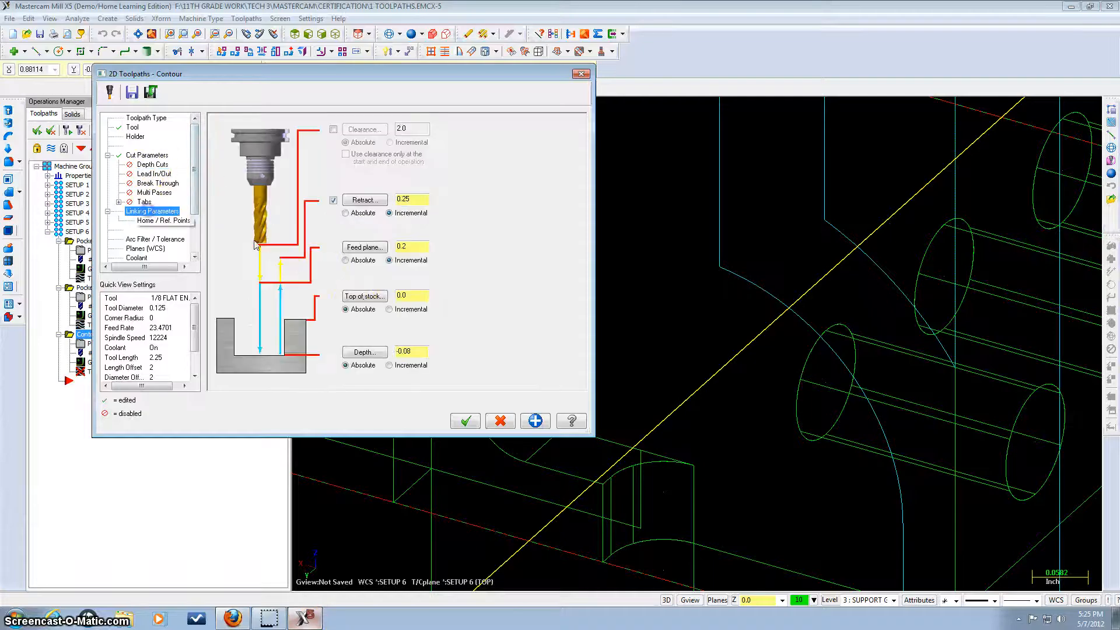
left_click(232, 617)
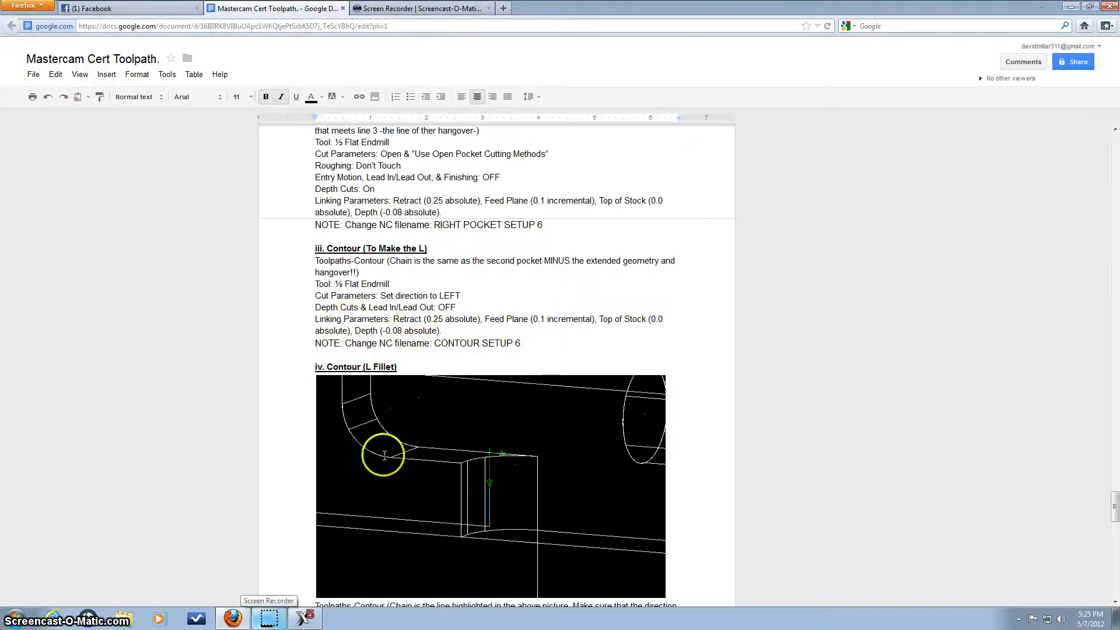
left_click(304, 617)
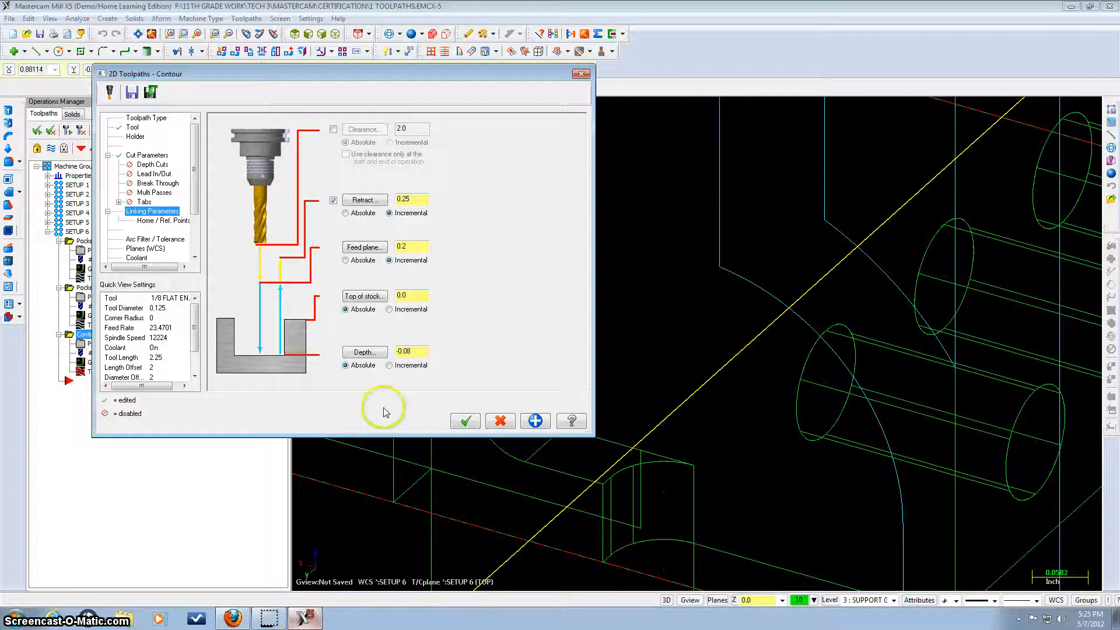
left_click(465, 420)
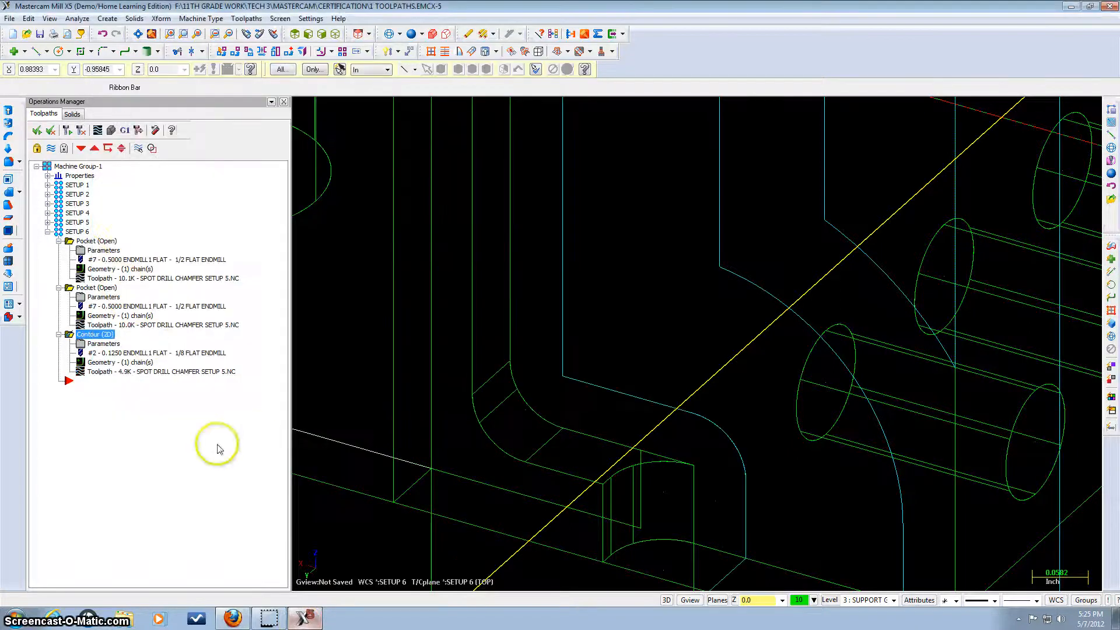
Run a verification of all Setup 6 toolpaths and inspect the L's inner corner on the simulated stock
left_click(76, 233)
left_click(111, 130)
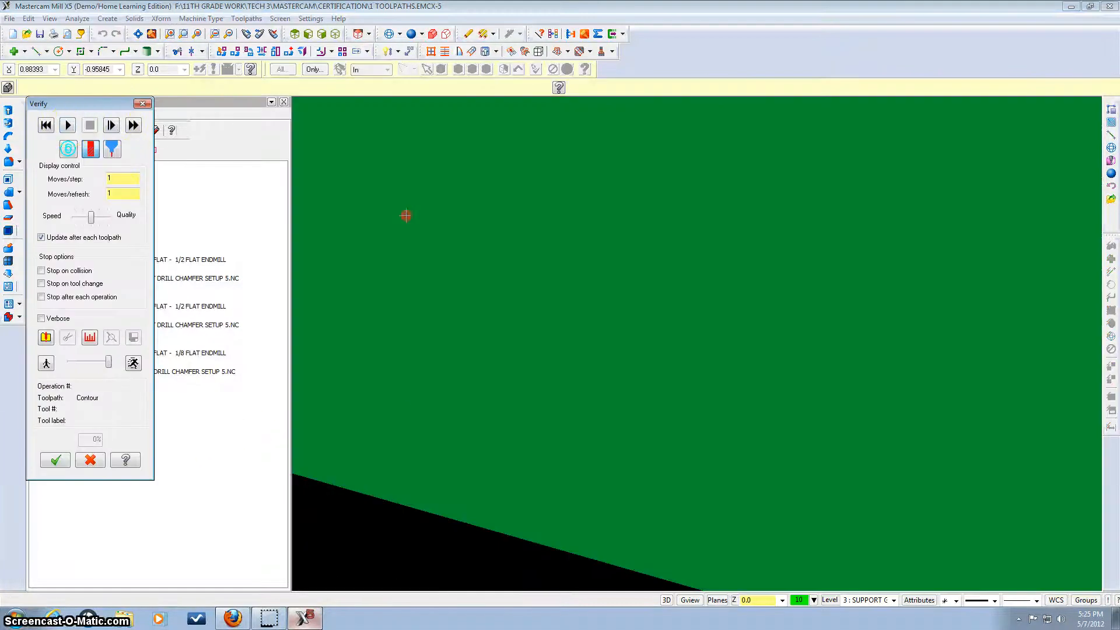
right_click(406, 215)
left_click(435, 295)
left_click(68, 125)
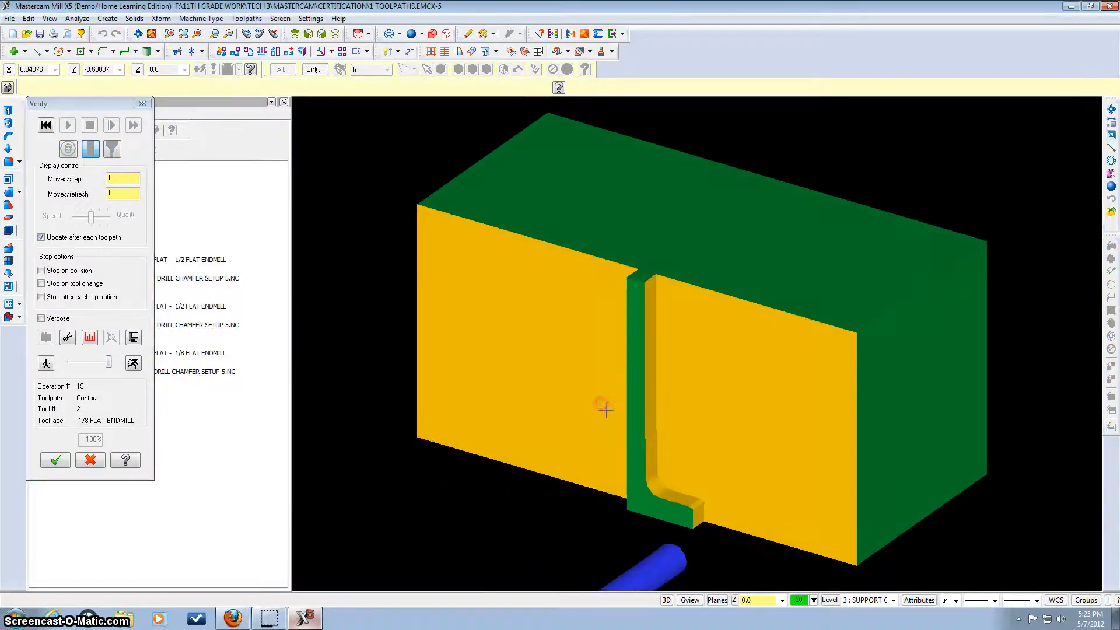
scroll(662, 525, "up", 5)
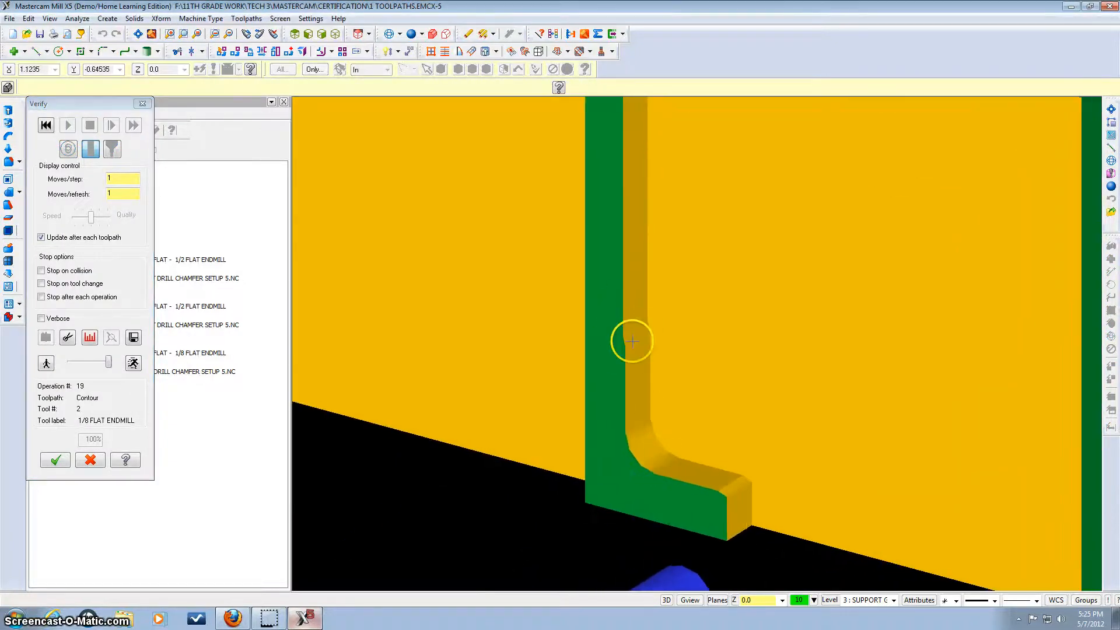
scroll(627, 359, "down", 5)
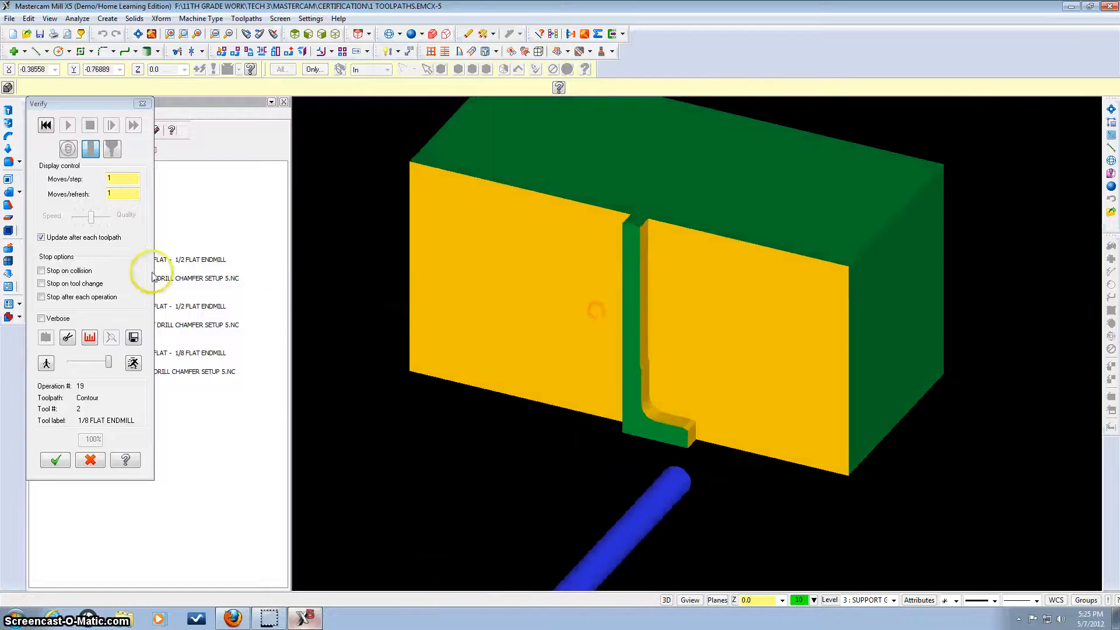
Reset the verification, raise its quality to the maximum, and accept the verify options with a tool tolerance of 0.008
left_click(46, 125)
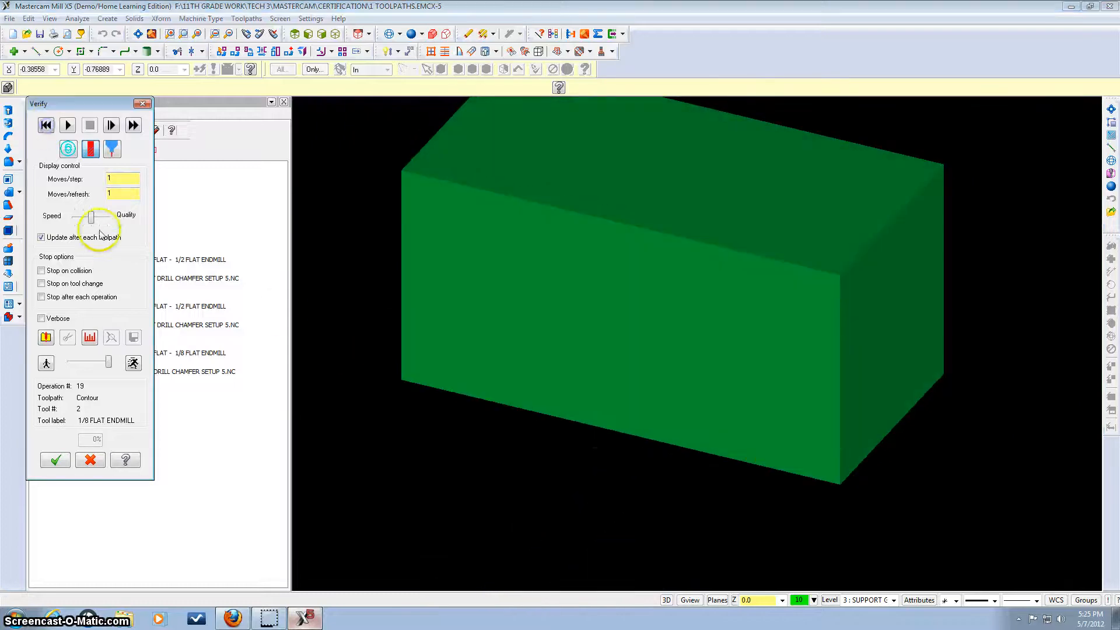
left_click(47, 337)
left_click(245, 347)
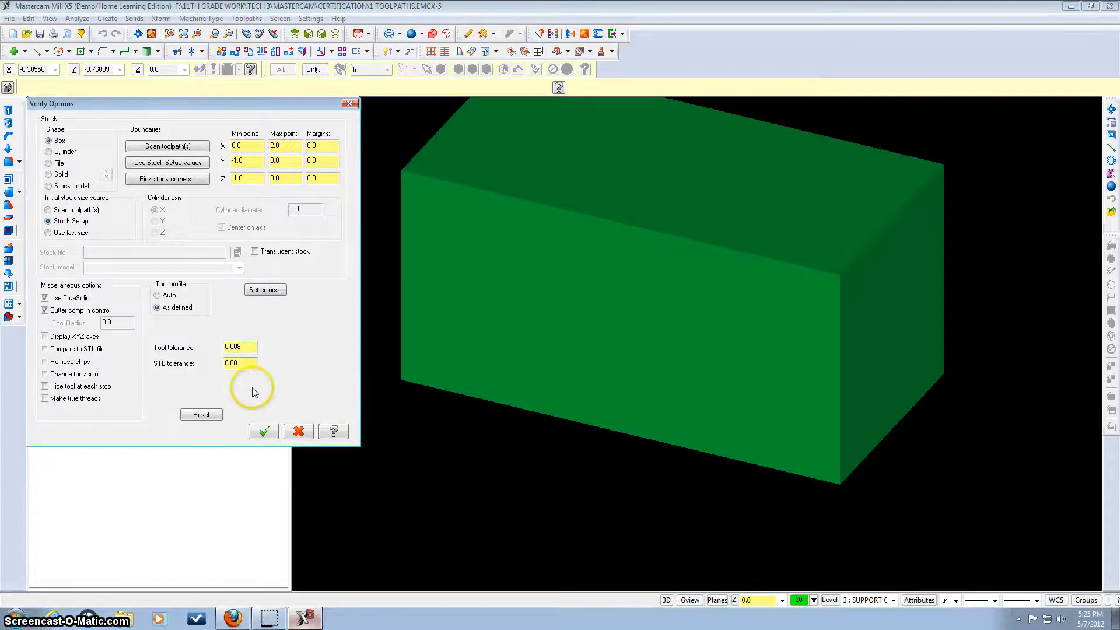
left_click(264, 432)
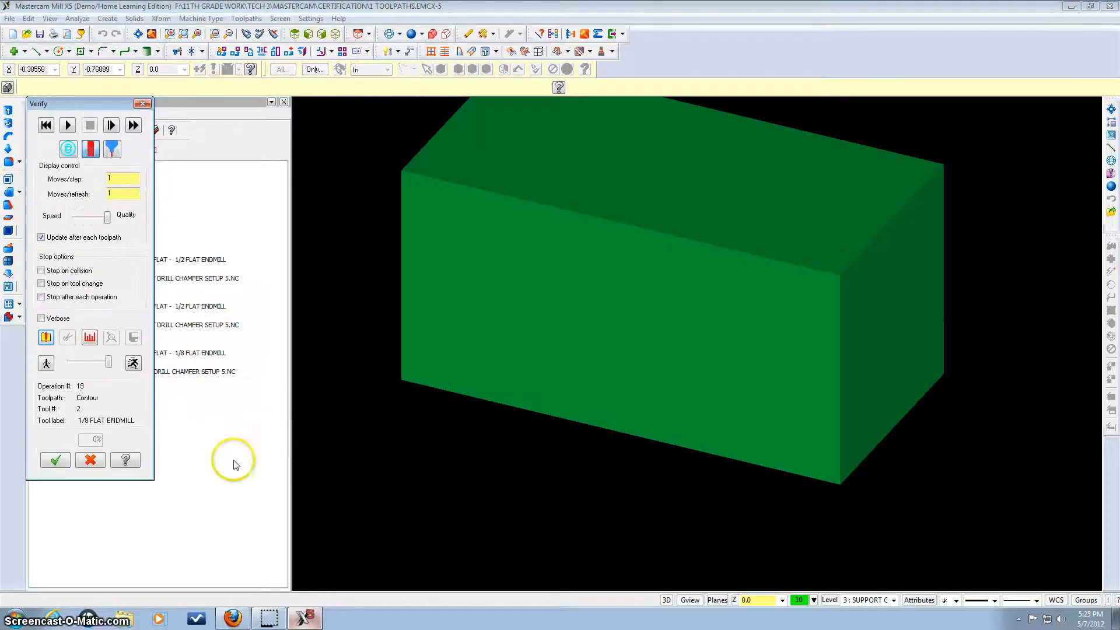
Rerun the Setup 6 verification at the higher quality, inspect the L's inner corner and close the verification
left_click(69, 126)
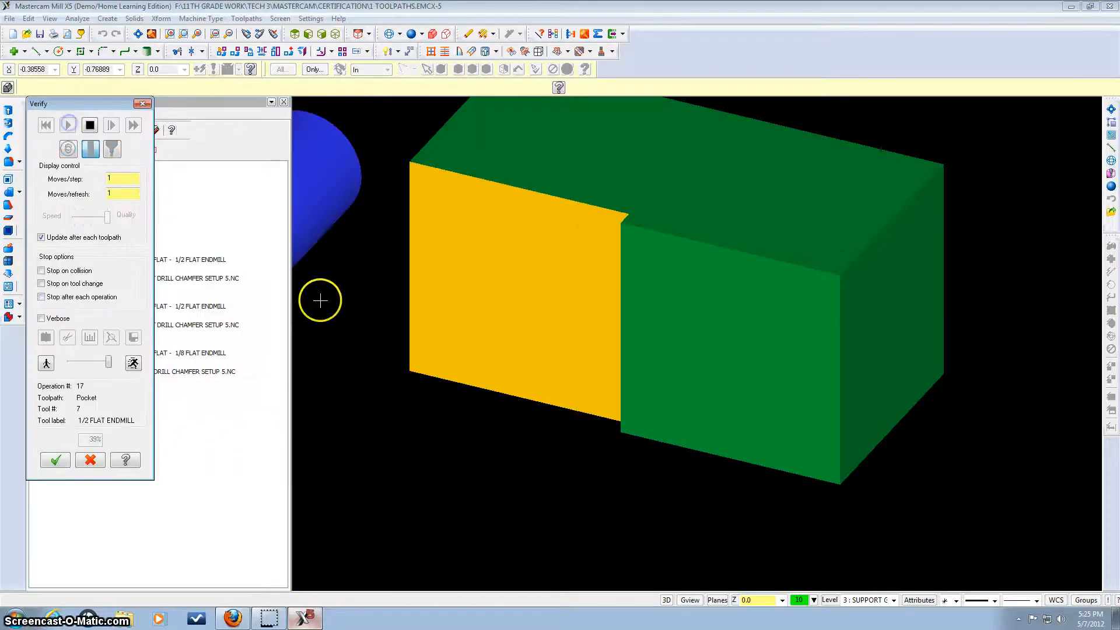
scroll(613, 399, "up", 2)
scroll(628, 399, "up", 4)
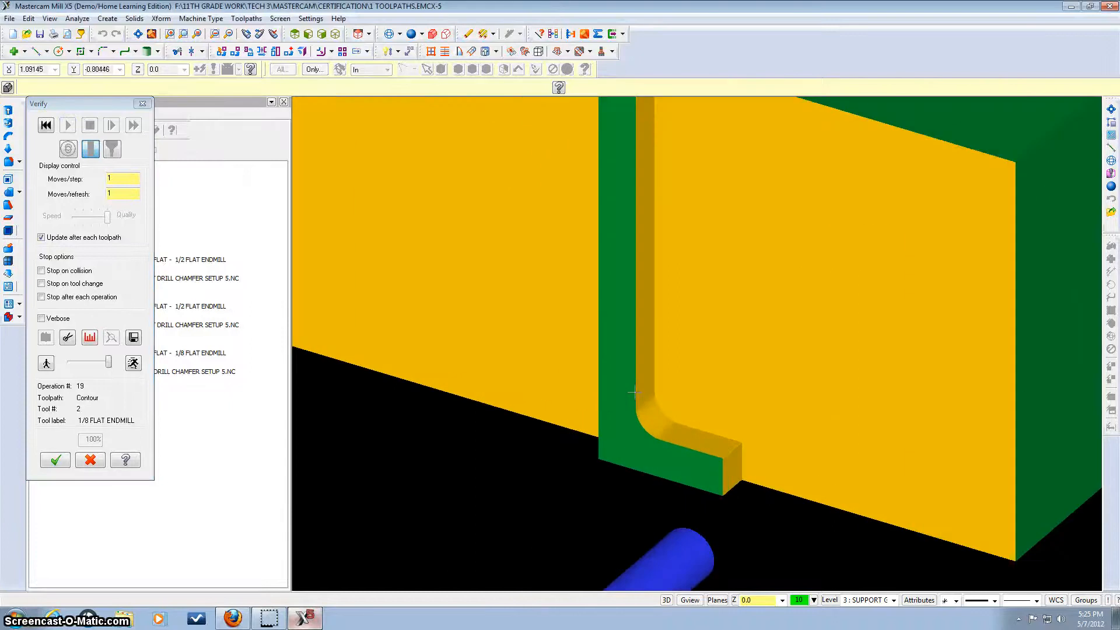
middle_click_drag(576, 392, 620, 379)
scroll(629, 421, "down", 2)
scroll(610, 395, "down", 2)
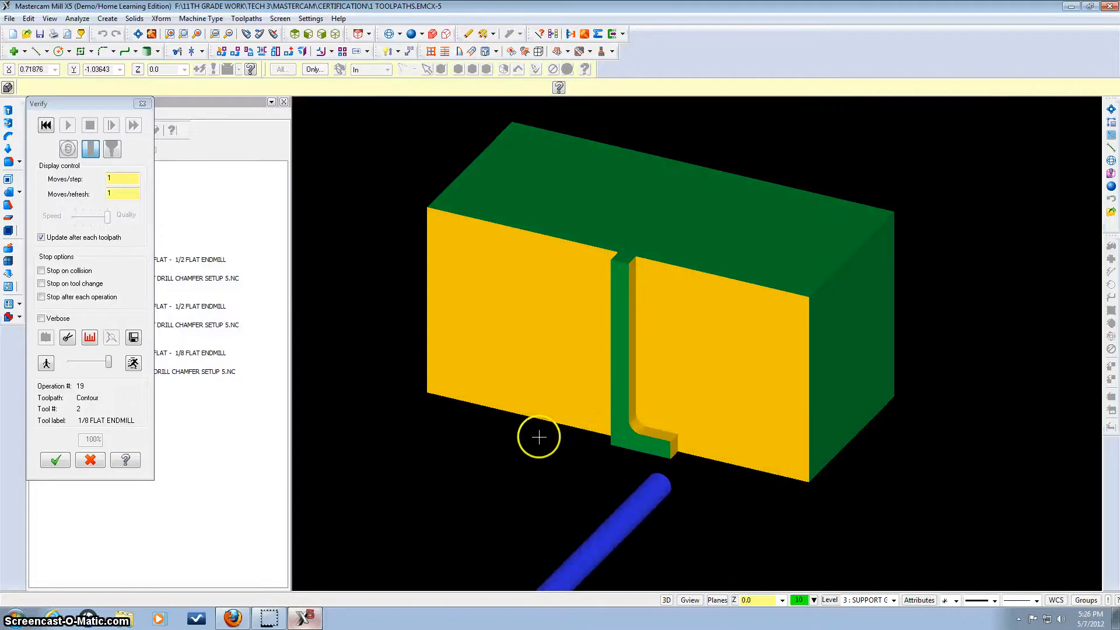
left_click(54, 461)
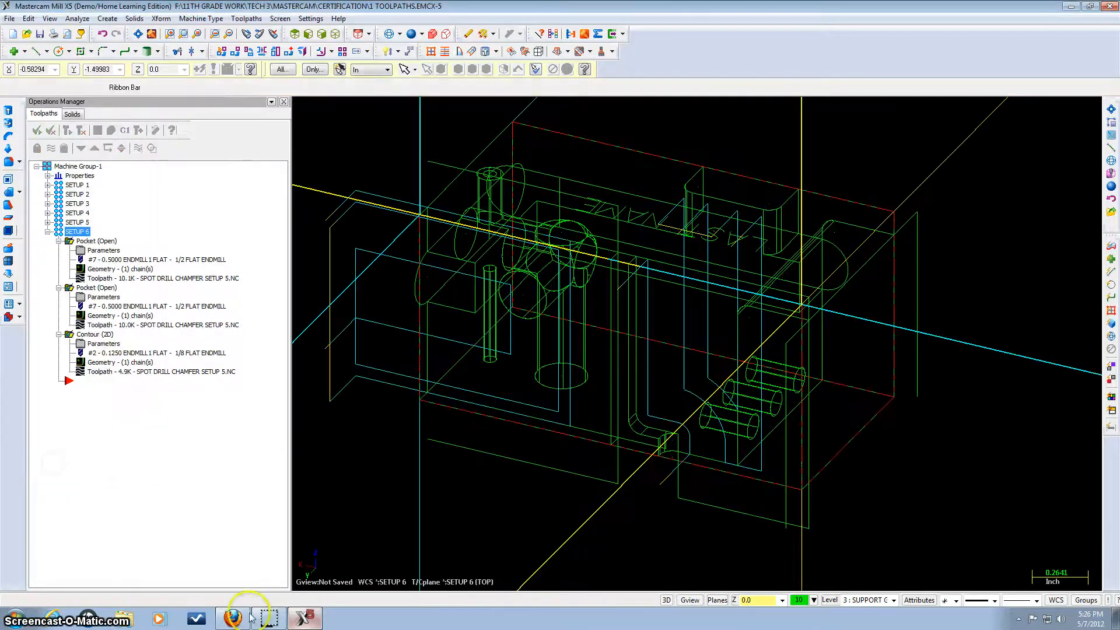
Read the remaining Setup 6 toolpath instructions in the Firefox document, then return to Mastercam
left_click(233, 619)
scroll(439, 542, "down", 9)
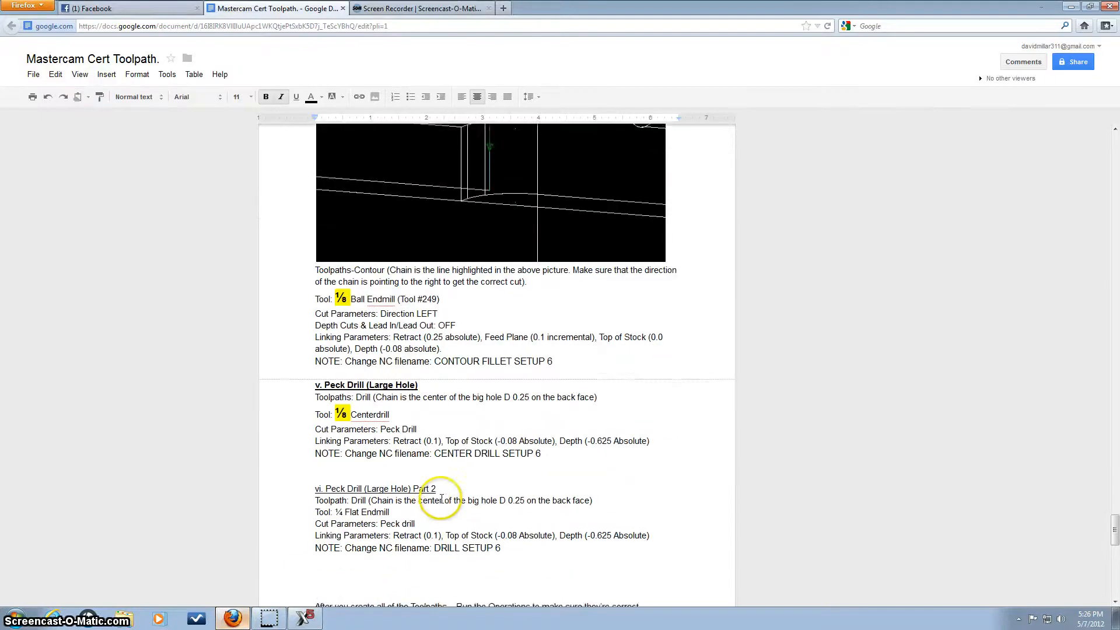
scroll(441, 503, "up", 3)
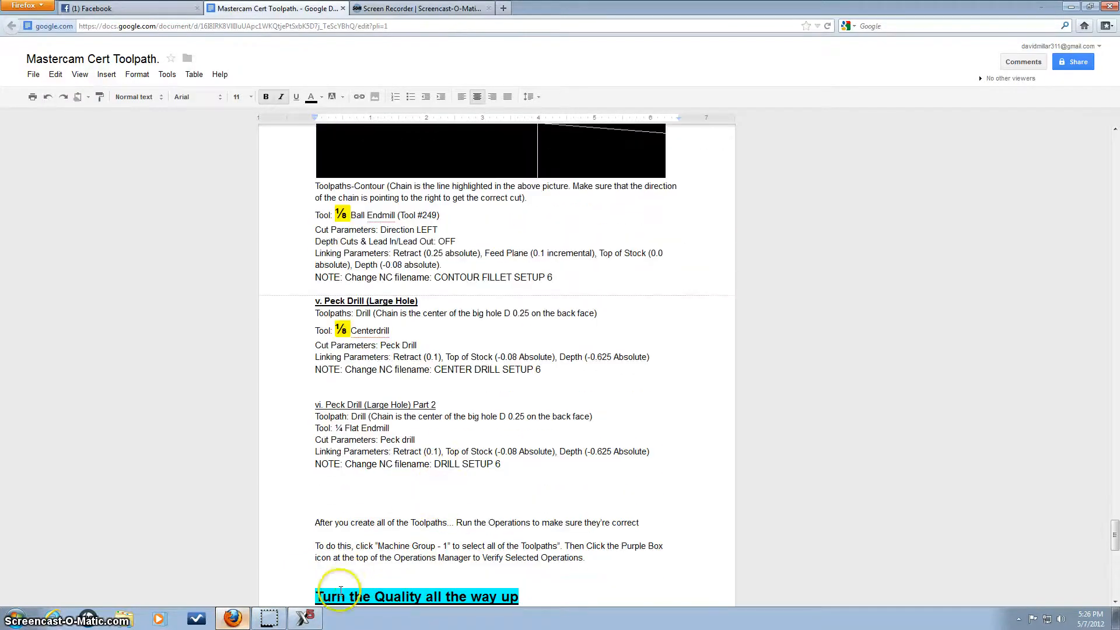
left_click(308, 619)
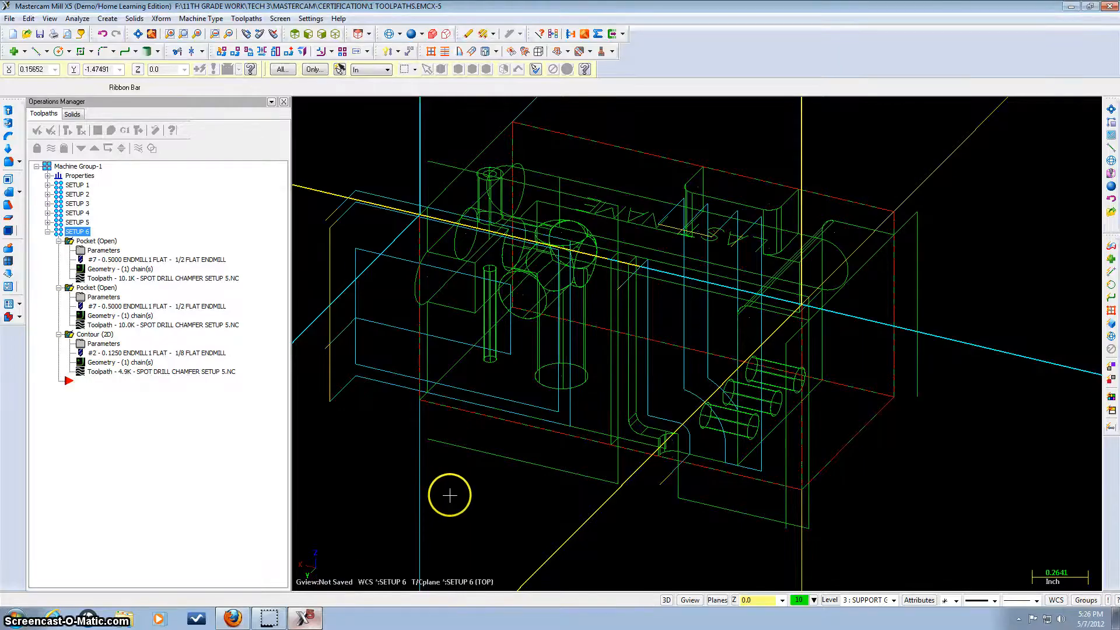